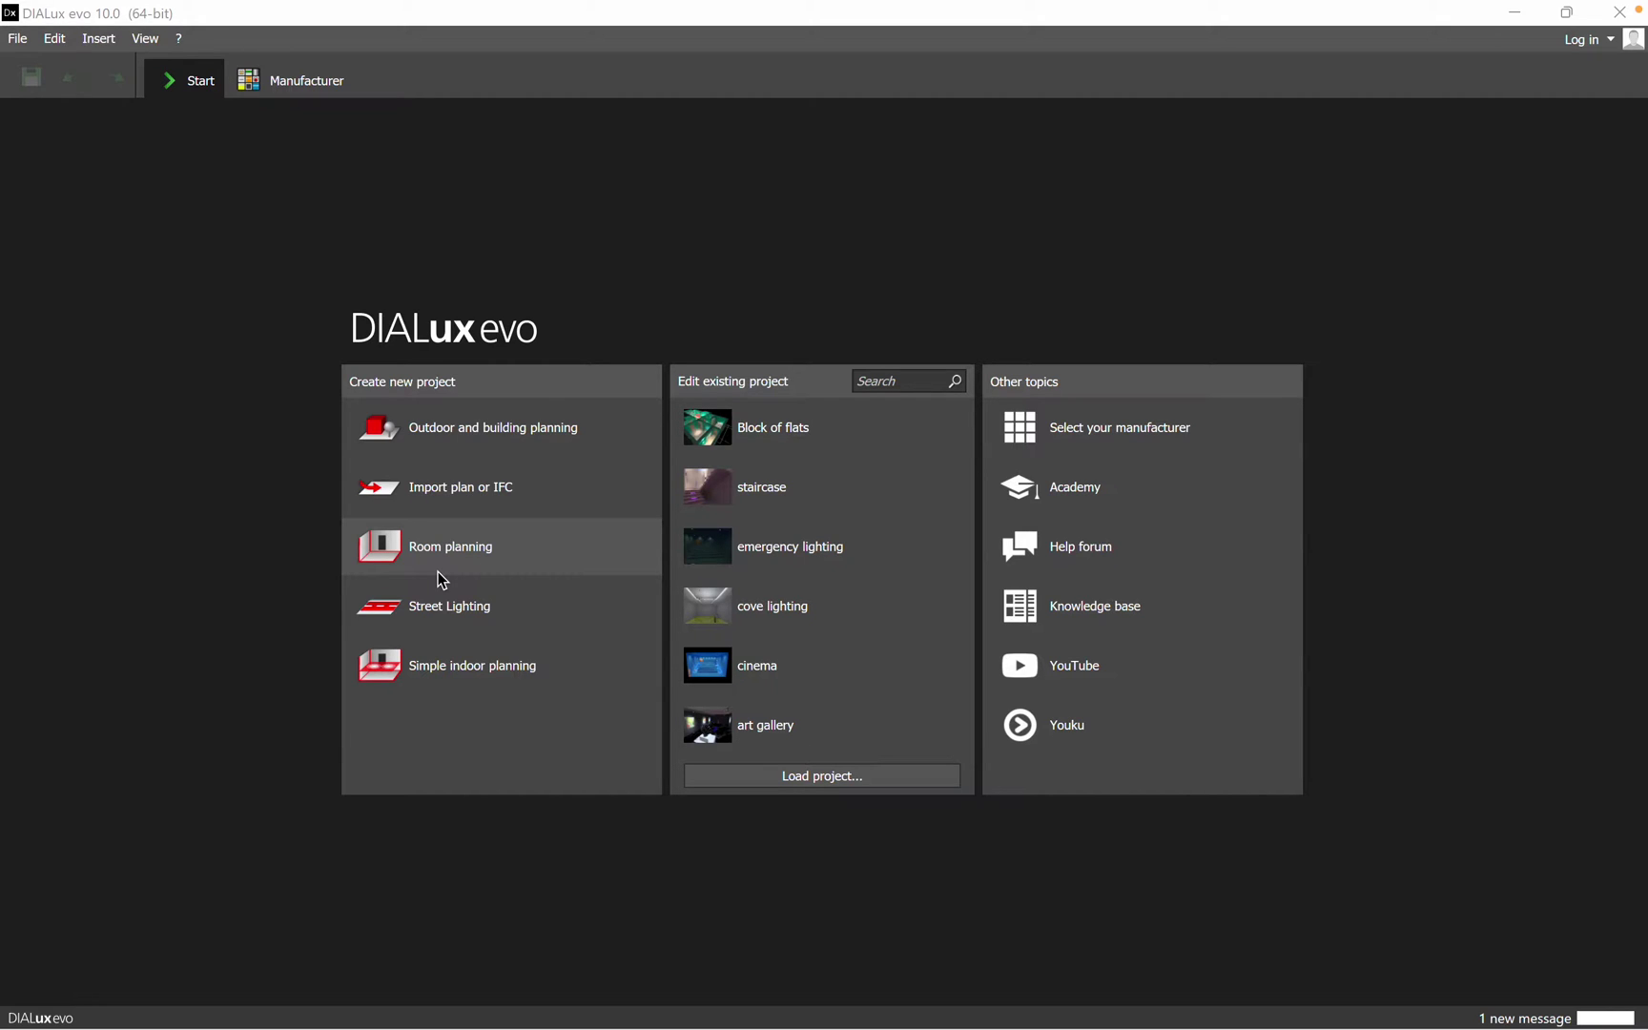
- Review the YouTube 'Light for a corridor' reference video page and its comments
{"action": "key", "text": "ctrl+Left"}
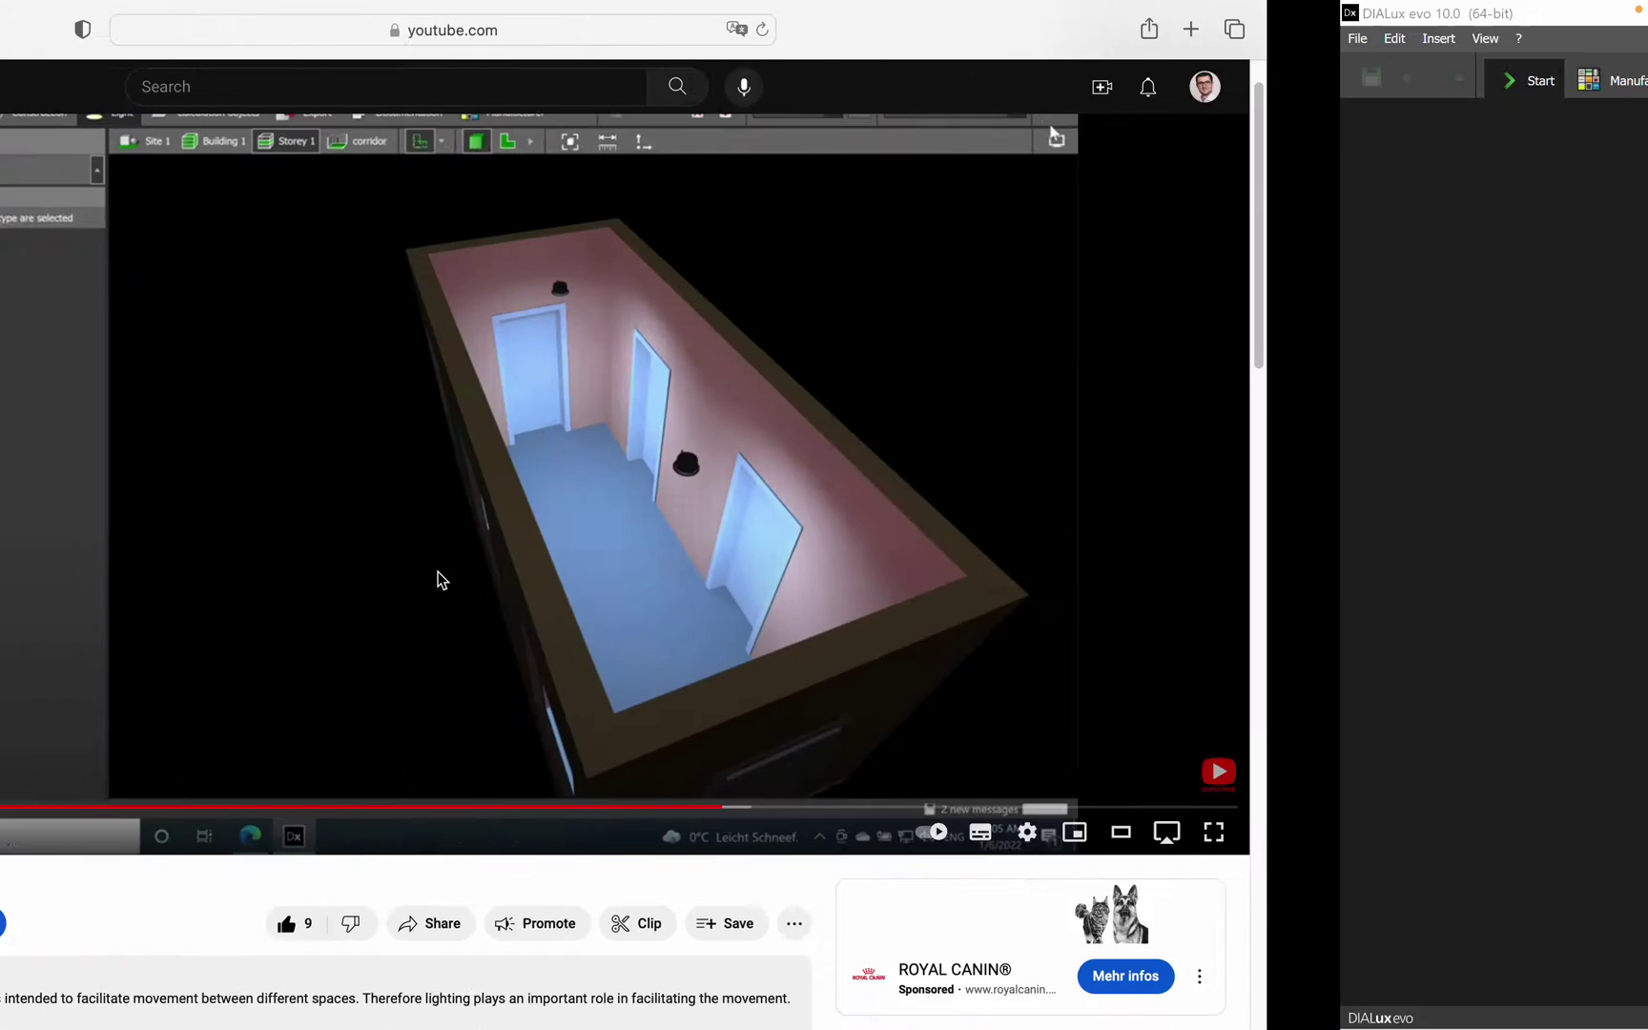
{"action": "scroll", "coordinate": [677, 390], "scroll_direction": "down", "scroll_amount": 1}
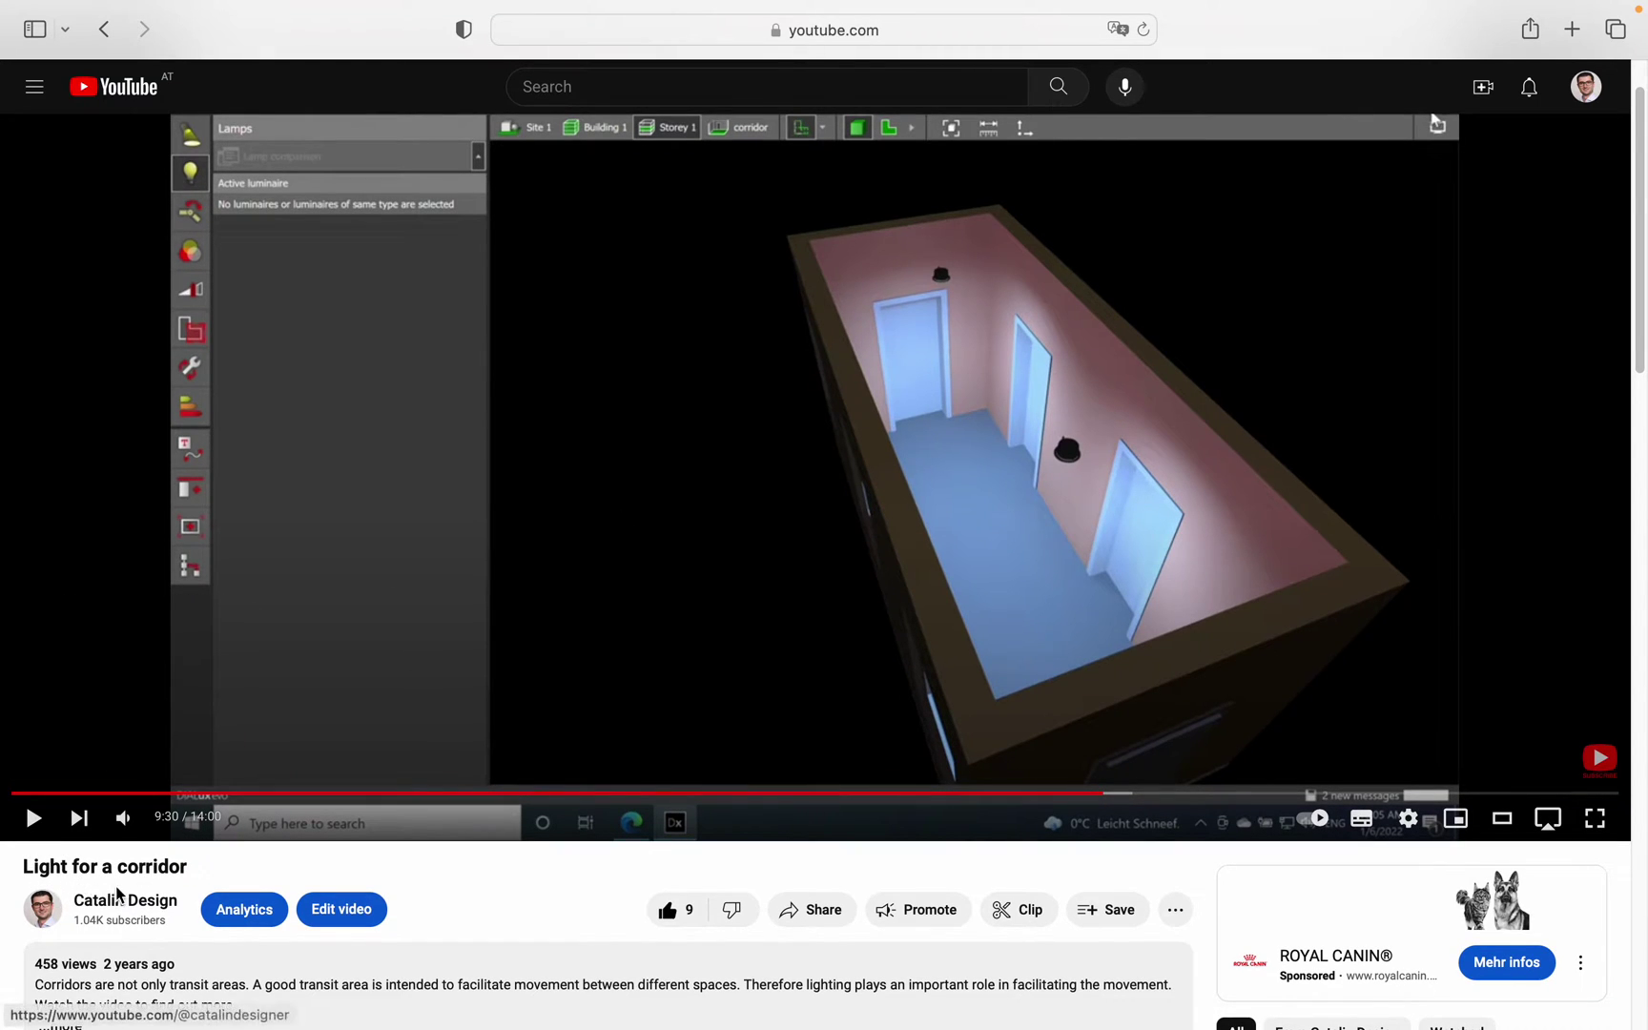
{"action": "scroll", "coordinate": [746, 568], "scroll_direction": "down", "scroll_amount": 5}
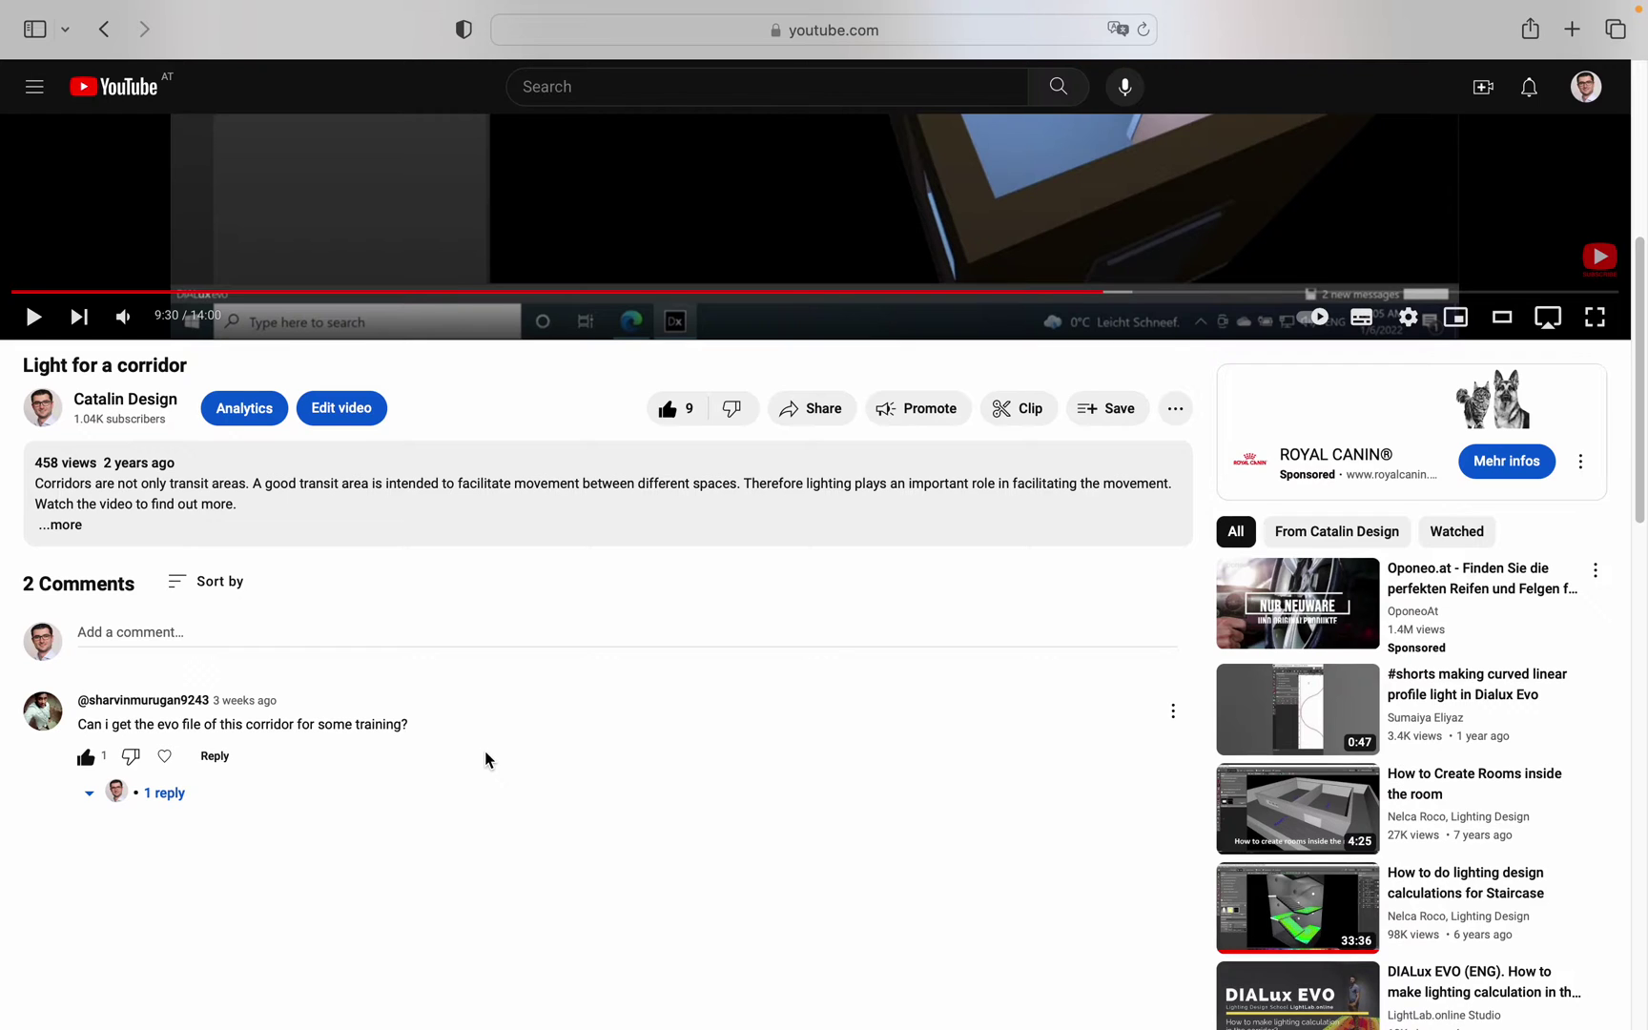
{"action": "scroll", "coordinate": [485, 750], "scroll_direction": "up", "scroll_amount": 3}
{"action": "scroll", "coordinate": [488, 760], "scroll_direction": "up", "scroll_amount": 3}
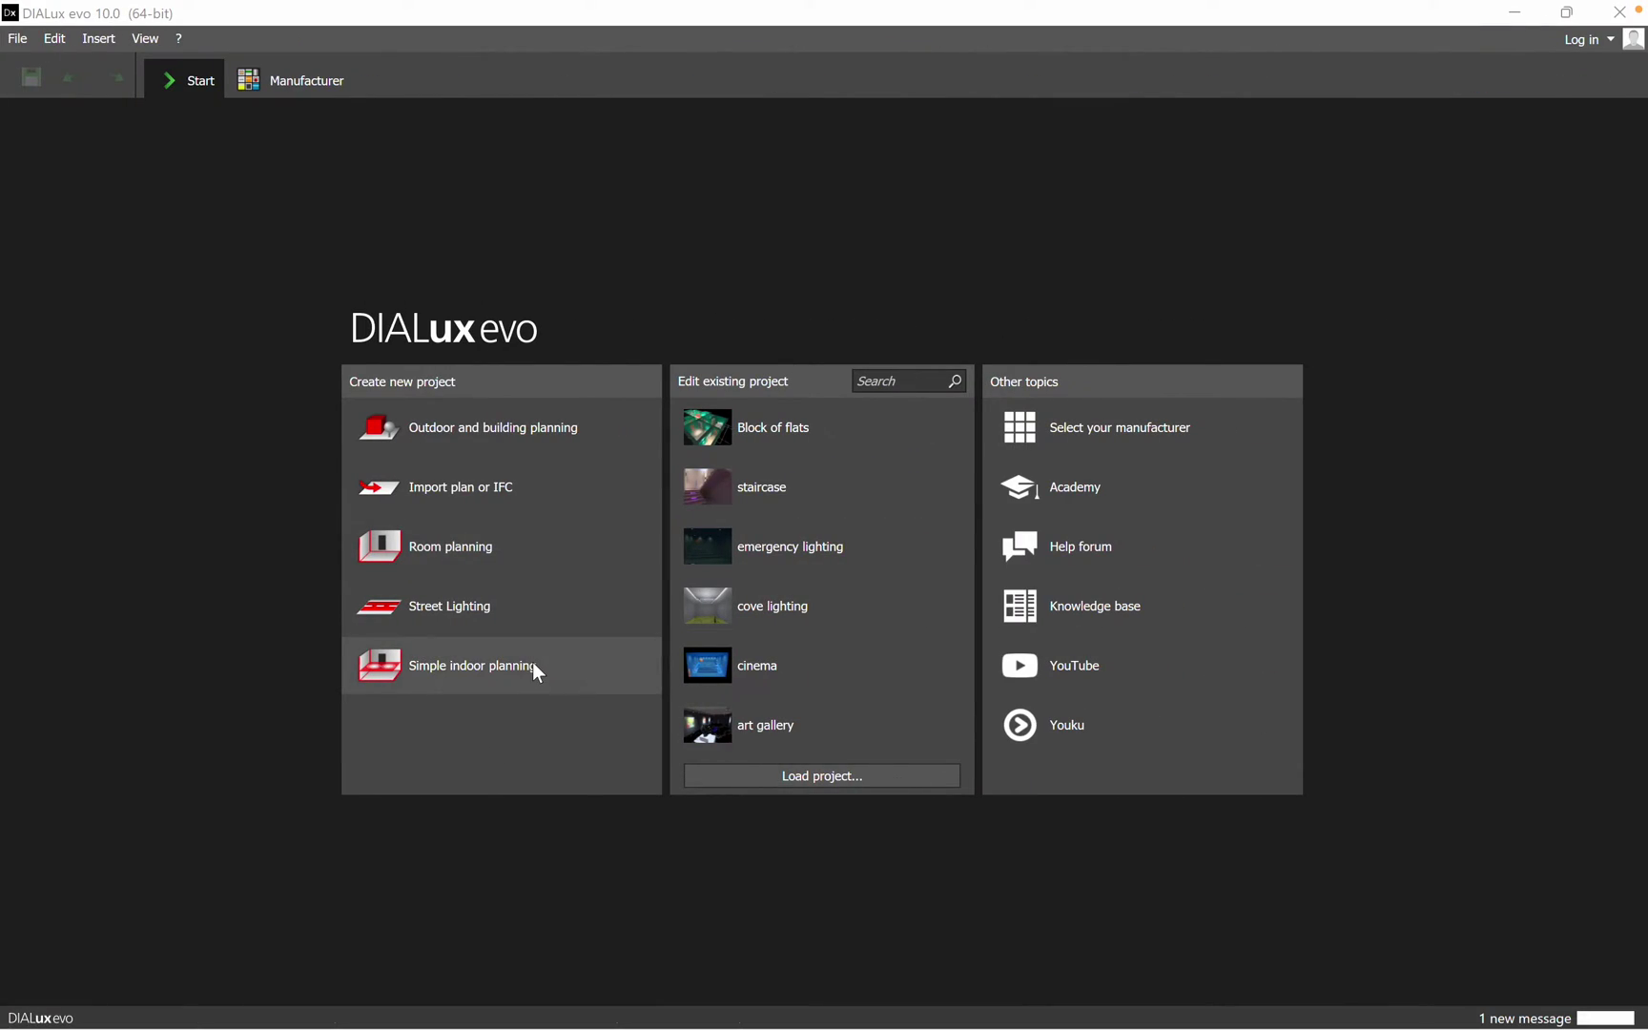
- Start a Simple indoor planning room with space Control rooms and application Plant rooms, switchgear rooms
{"action": "left_click", "coordinate": [503, 570]}
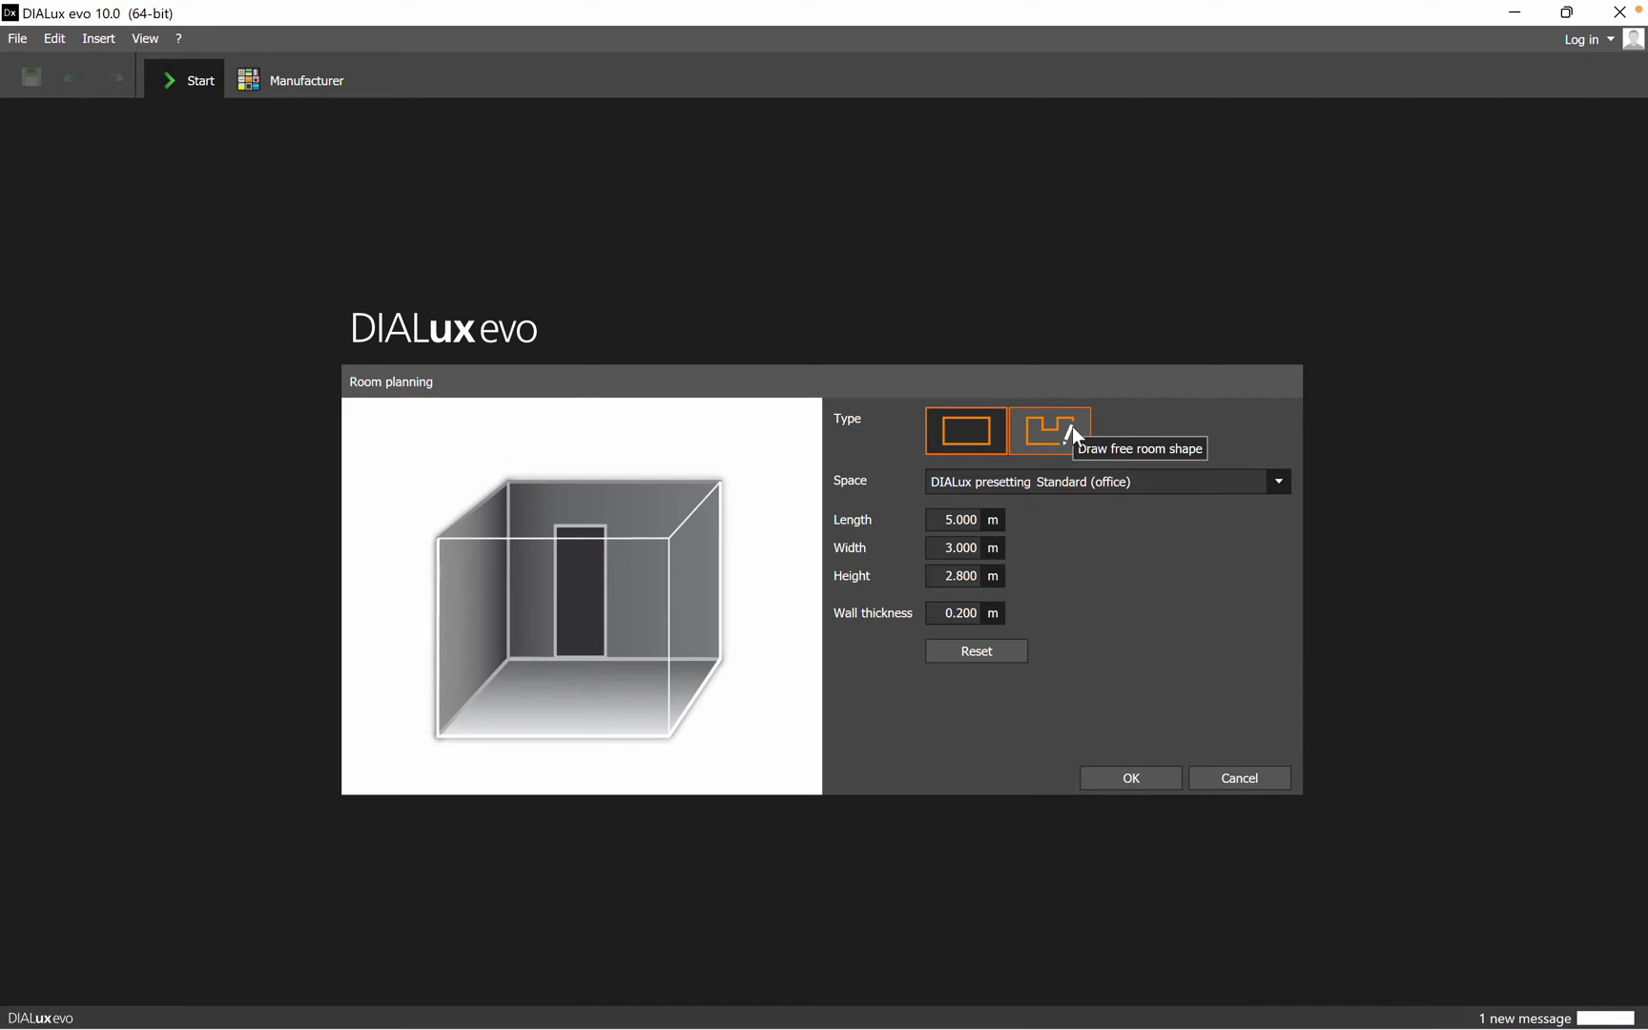
{"action": "left_click", "coordinate": [1280, 485]}
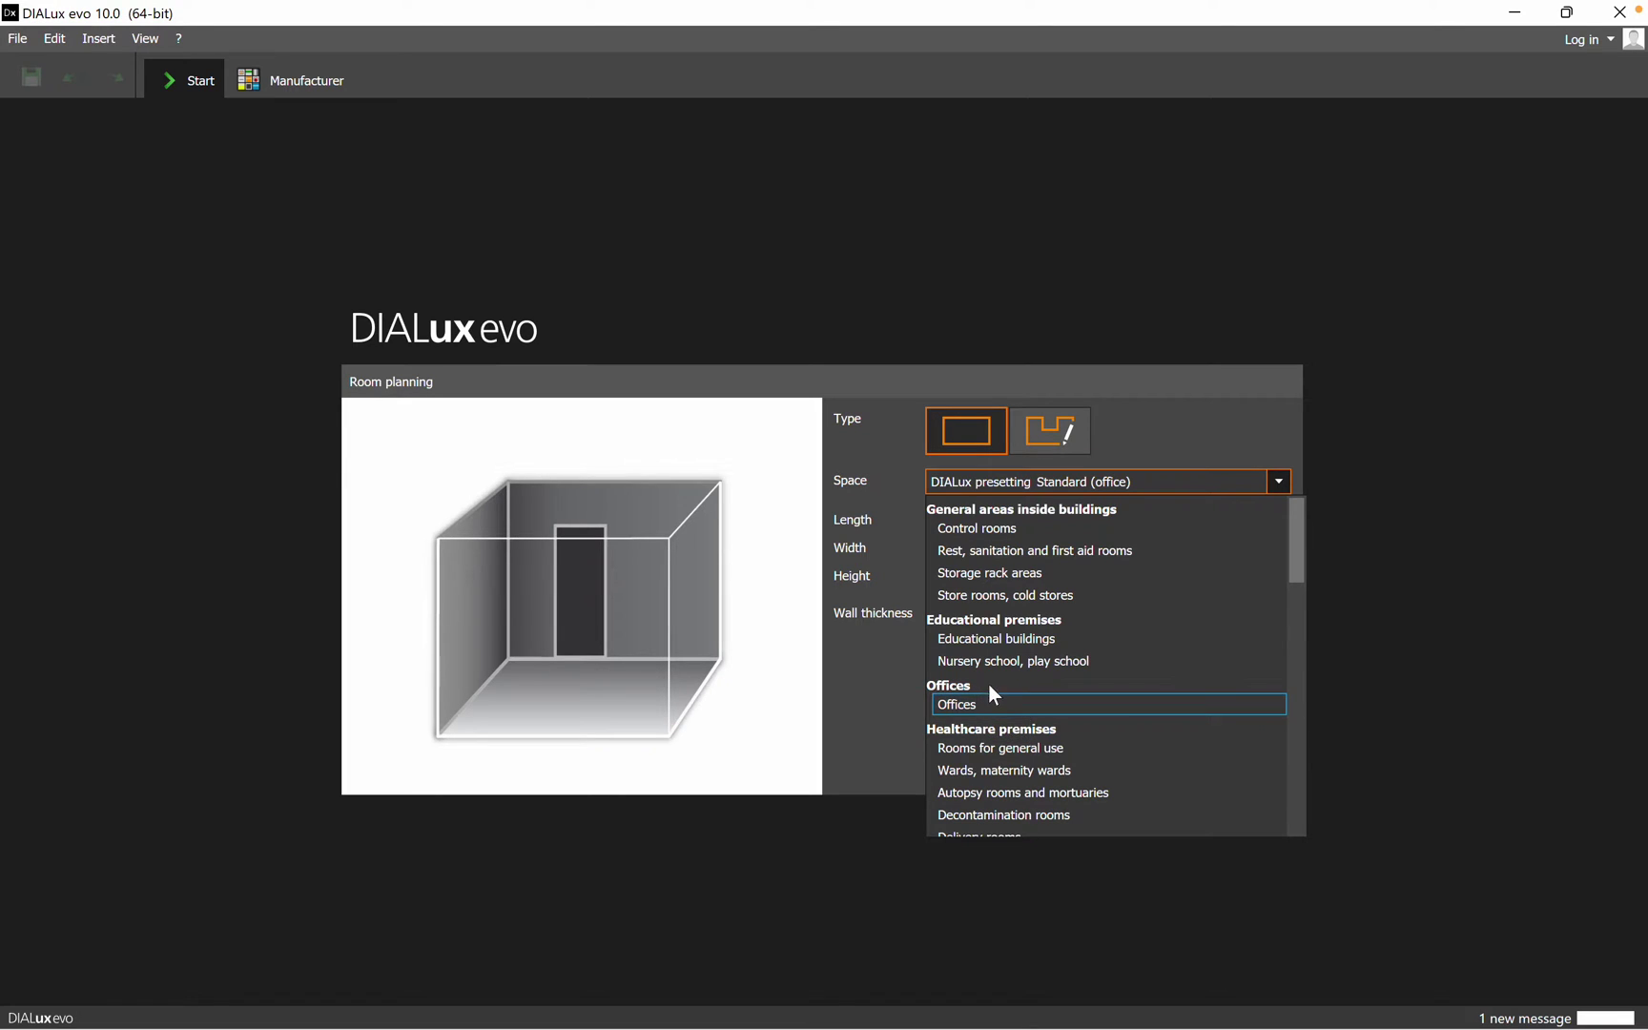
{"action": "scroll", "coordinate": [1164, 692], "scroll_direction": "down", "scroll_amount": 2}
{"action": "scroll", "coordinate": [1173, 672], "scroll_direction": "down", "scroll_amount": 6}
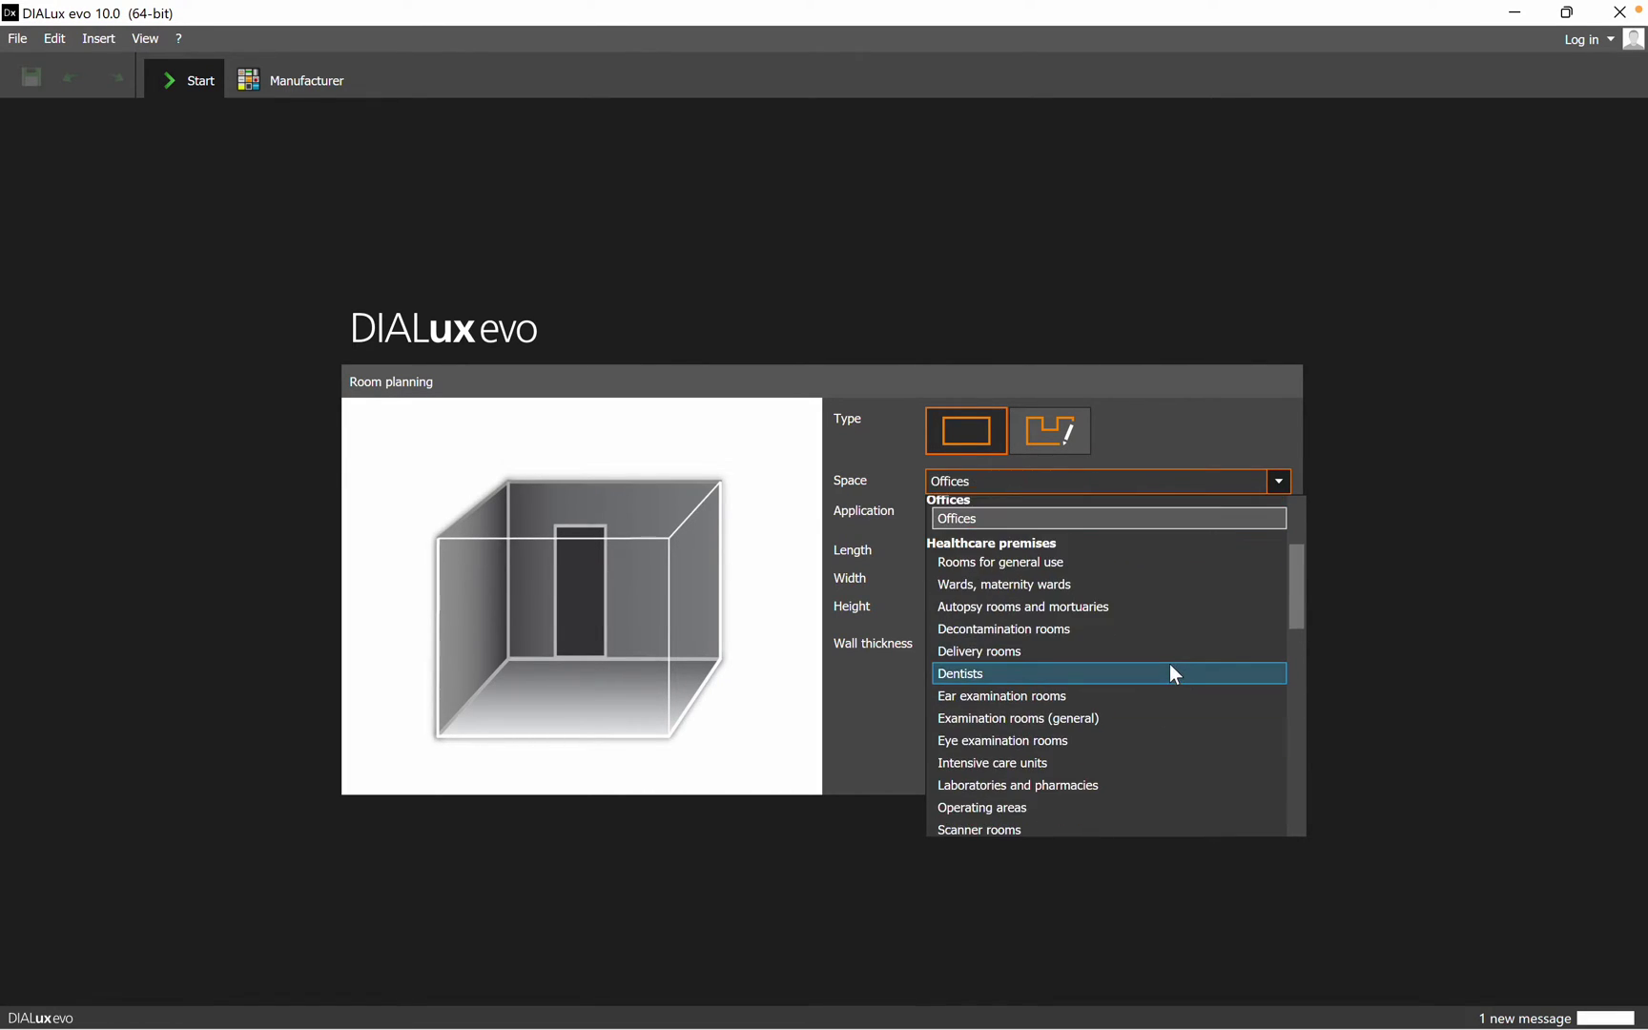
{"action": "scroll", "coordinate": [1139, 681], "scroll_direction": "up", "scroll_amount": 7}
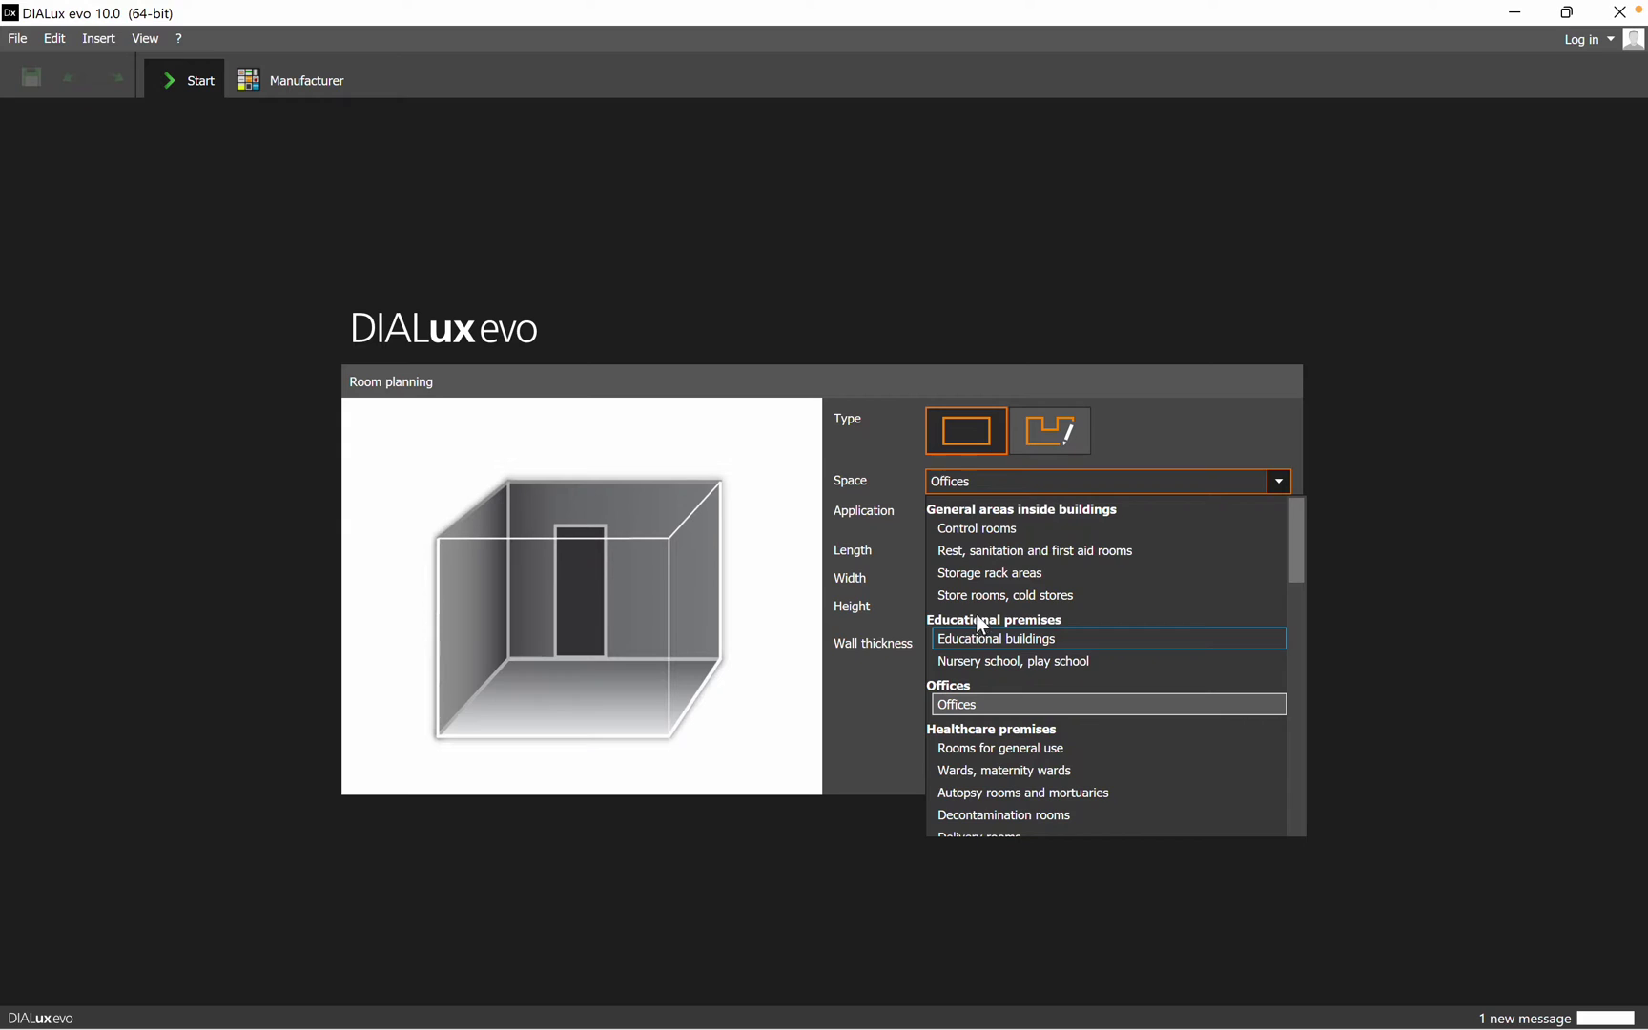
{"action": "left_click", "coordinate": [995, 537]}
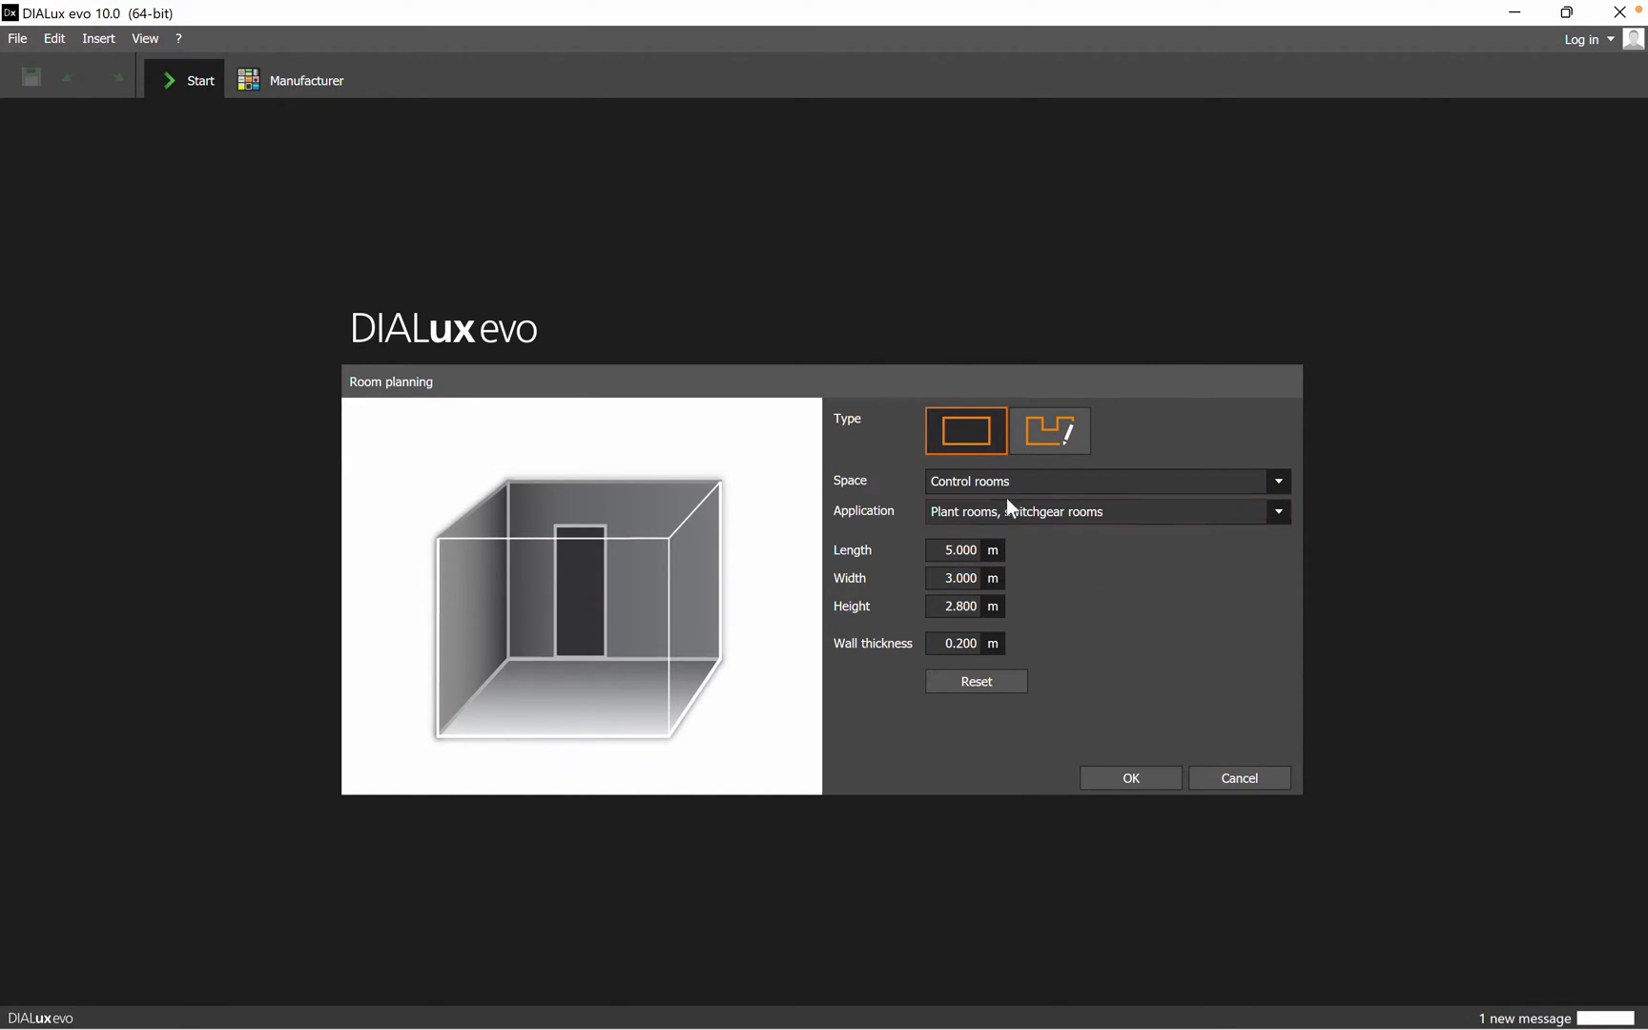
{"action": "left_click", "coordinate": [1230, 524]}
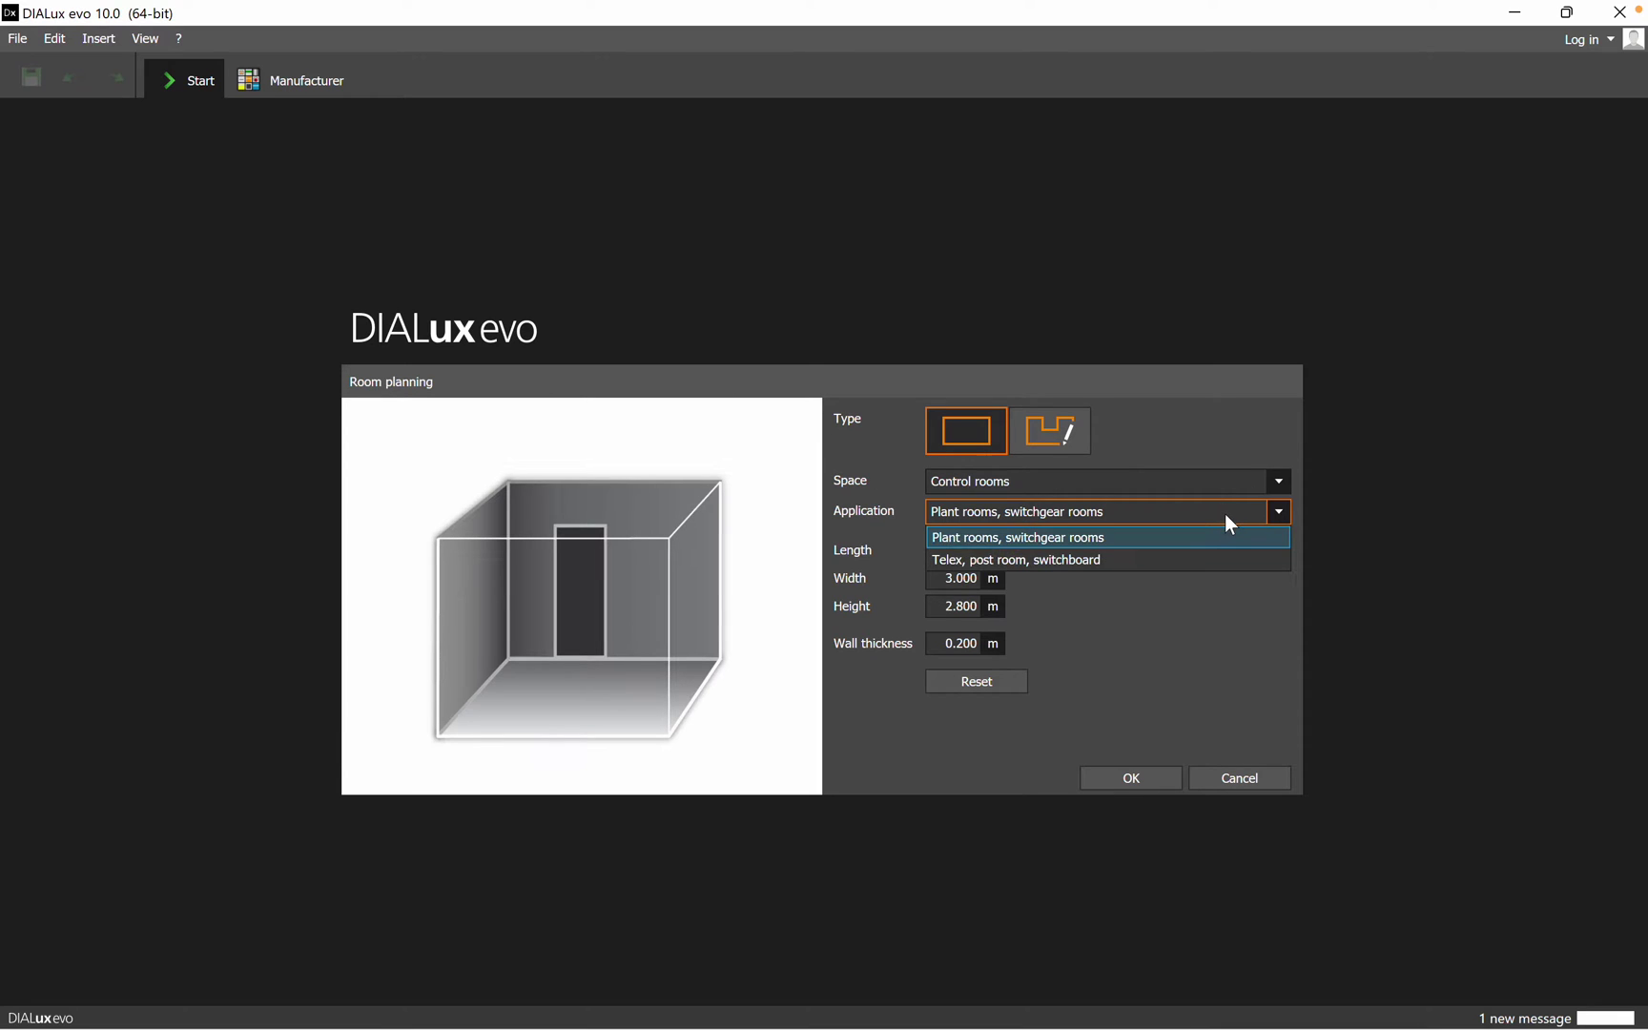
{"action": "left_click", "coordinate": [1227, 516]}
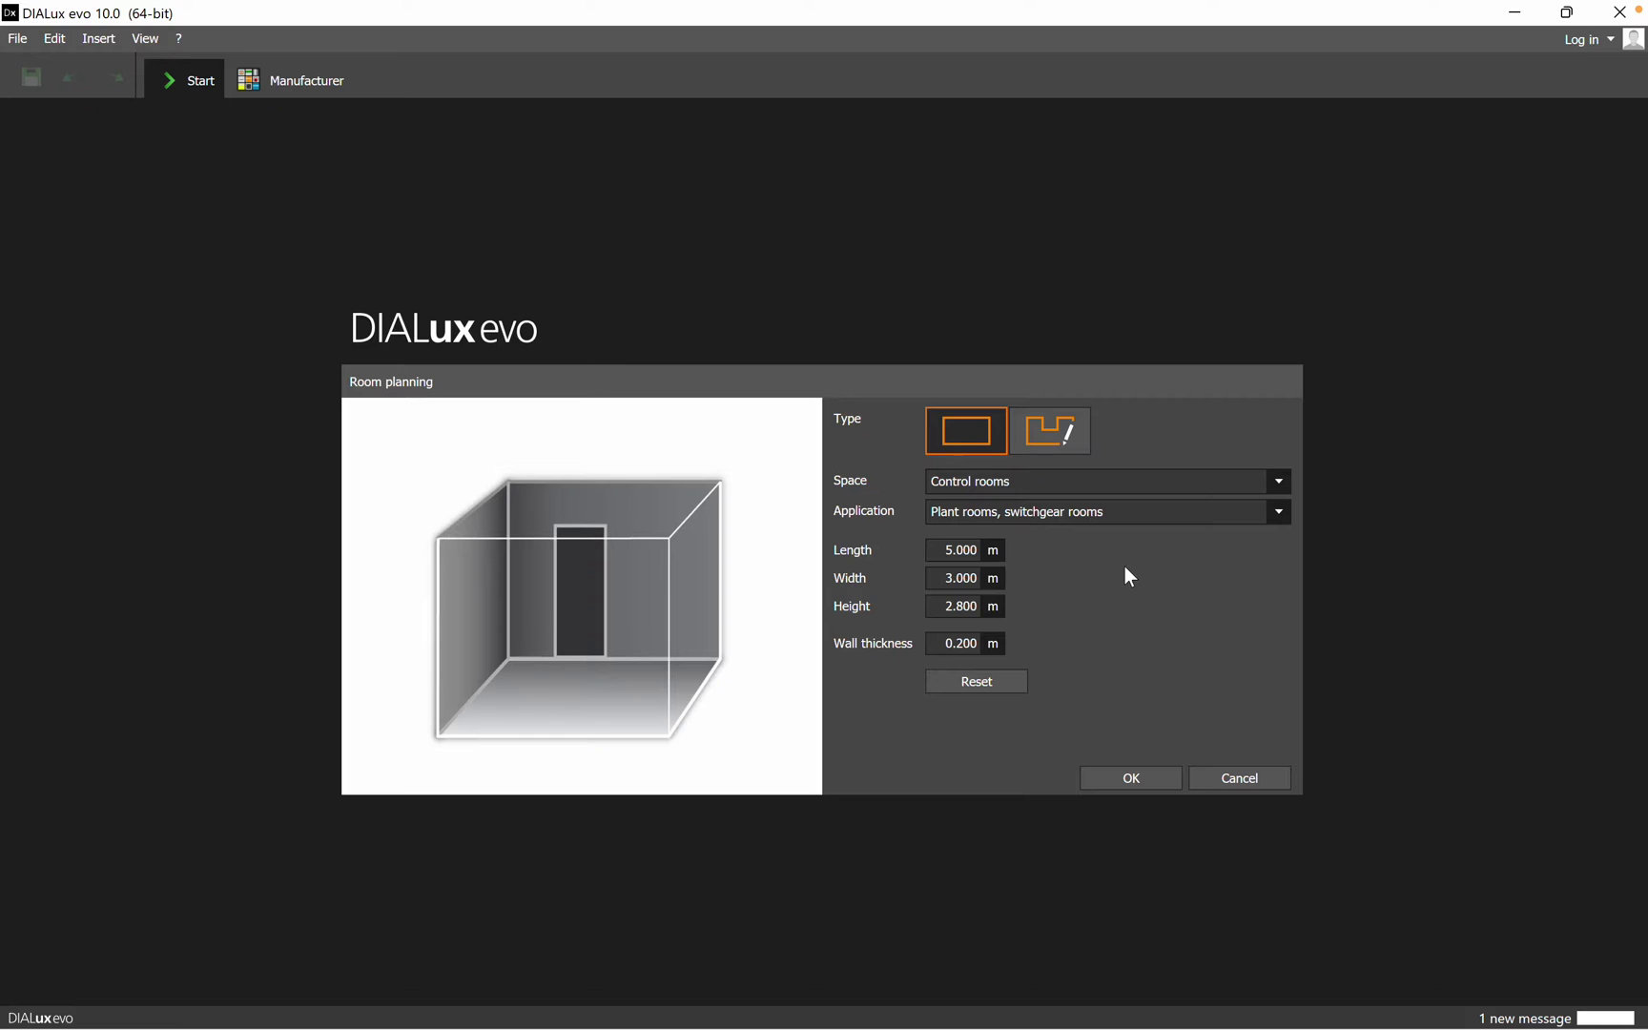
- Enter width 9 m, length 25 m and height 3 m, then create the room
{"action": "left_click", "coordinate": [970, 583]}
{"action": "key", "text": "BackSpace"}
{"action": "type", "text": "9.0"}
{"action": "left_click", "coordinate": [974, 554]}
{"action": "key", "text": "BackSpace"}
{"action": "type", "text": "25.00"}
{"action": "left_click", "coordinate": [974, 607]}
{"action": "key", "text": "BackSpace"}
{"action": "type", "text": "3.0"}
{"action": "left_click", "coordinate": [968, 647]}
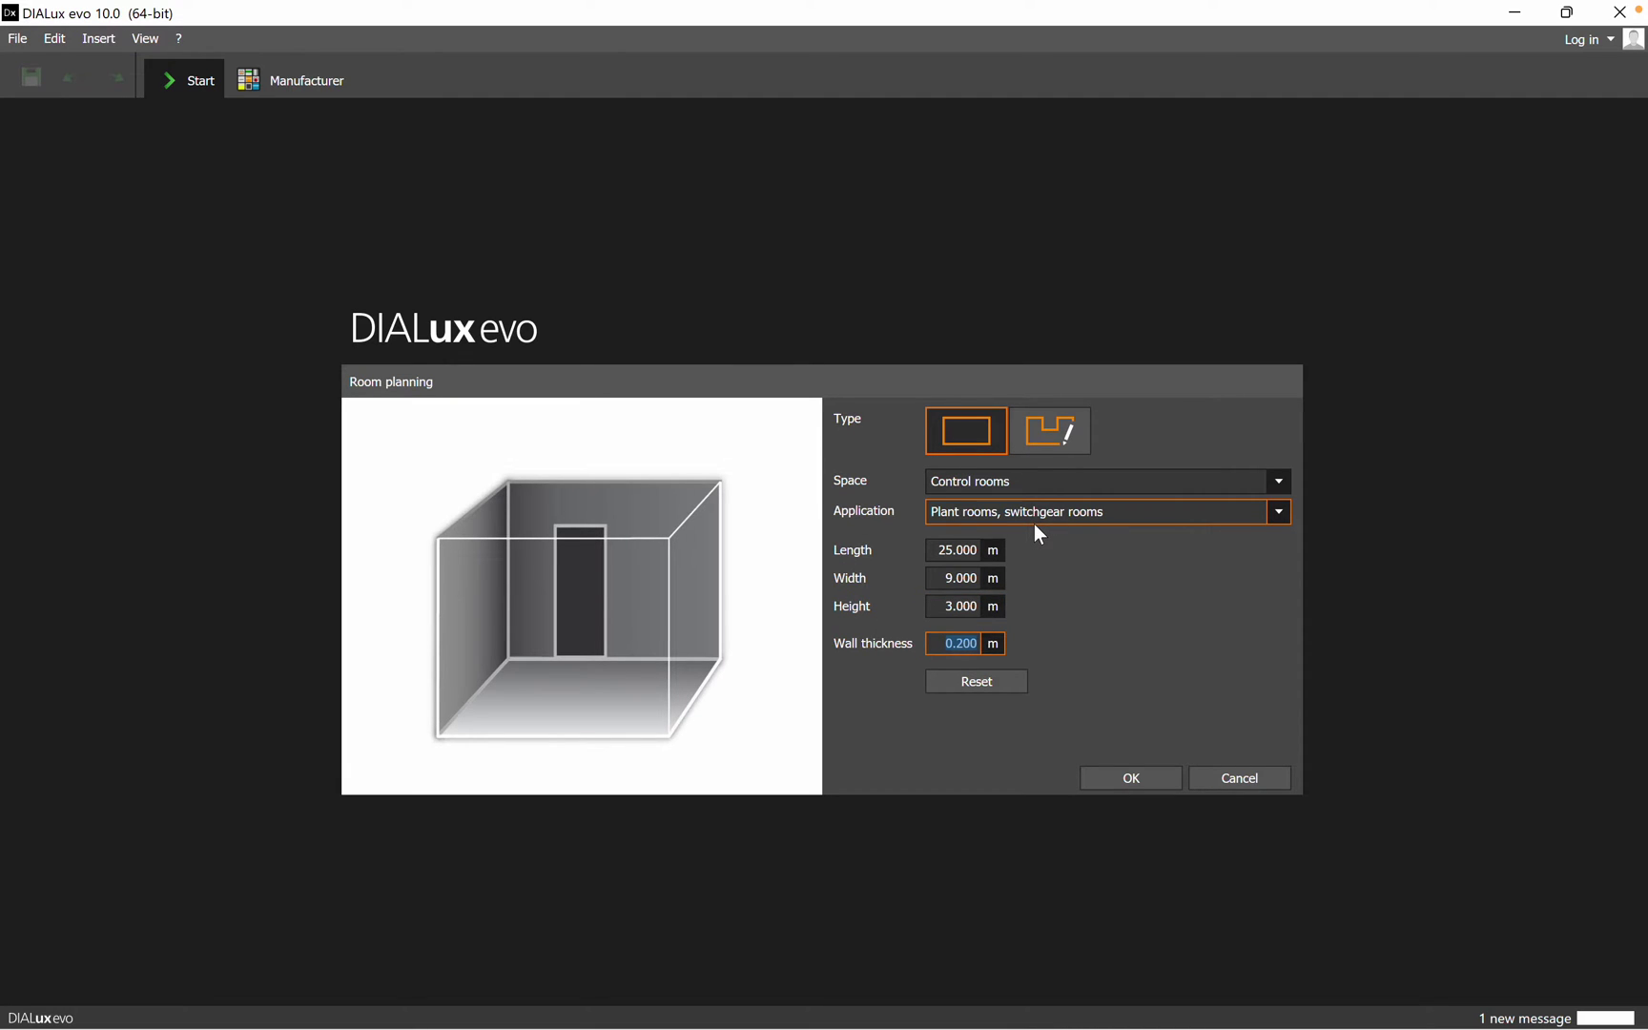
{"action": "left_click", "coordinate": [1138, 774]}
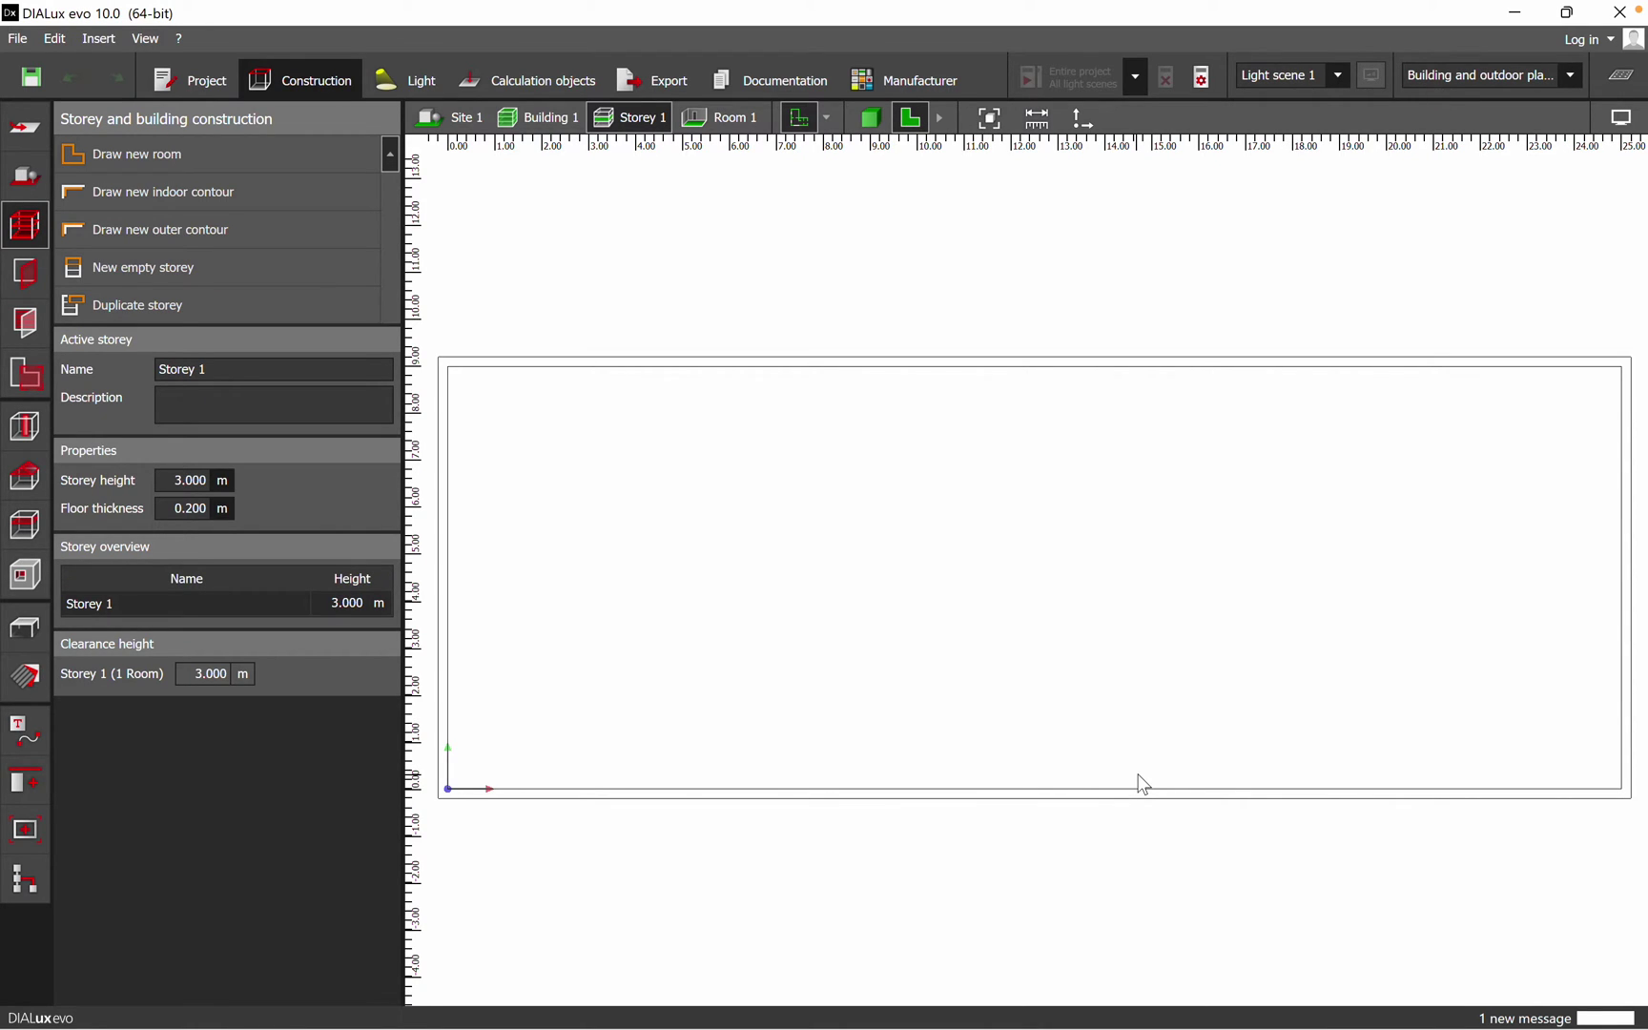
- Zoom out the floor plan and switch to the 3D view of the room
{"action": "scroll", "coordinate": [909, 577], "scroll_direction": "down", "scroll_amount": 2}
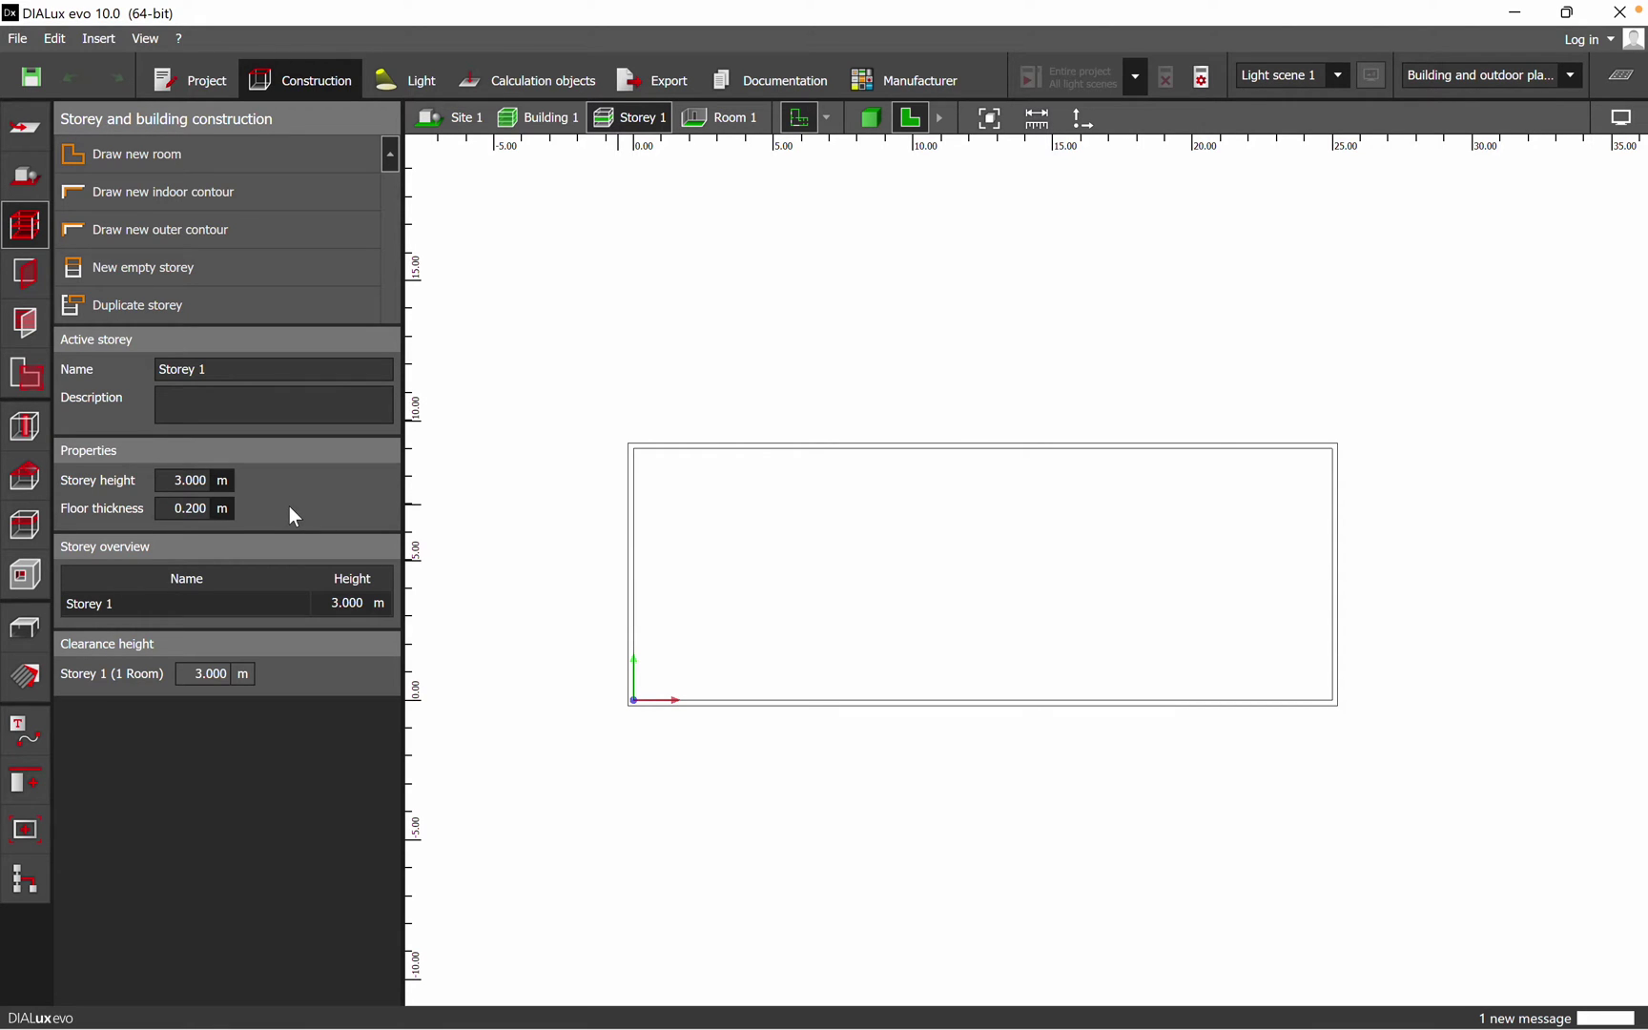
{"action": "left_click", "coordinate": [870, 117]}
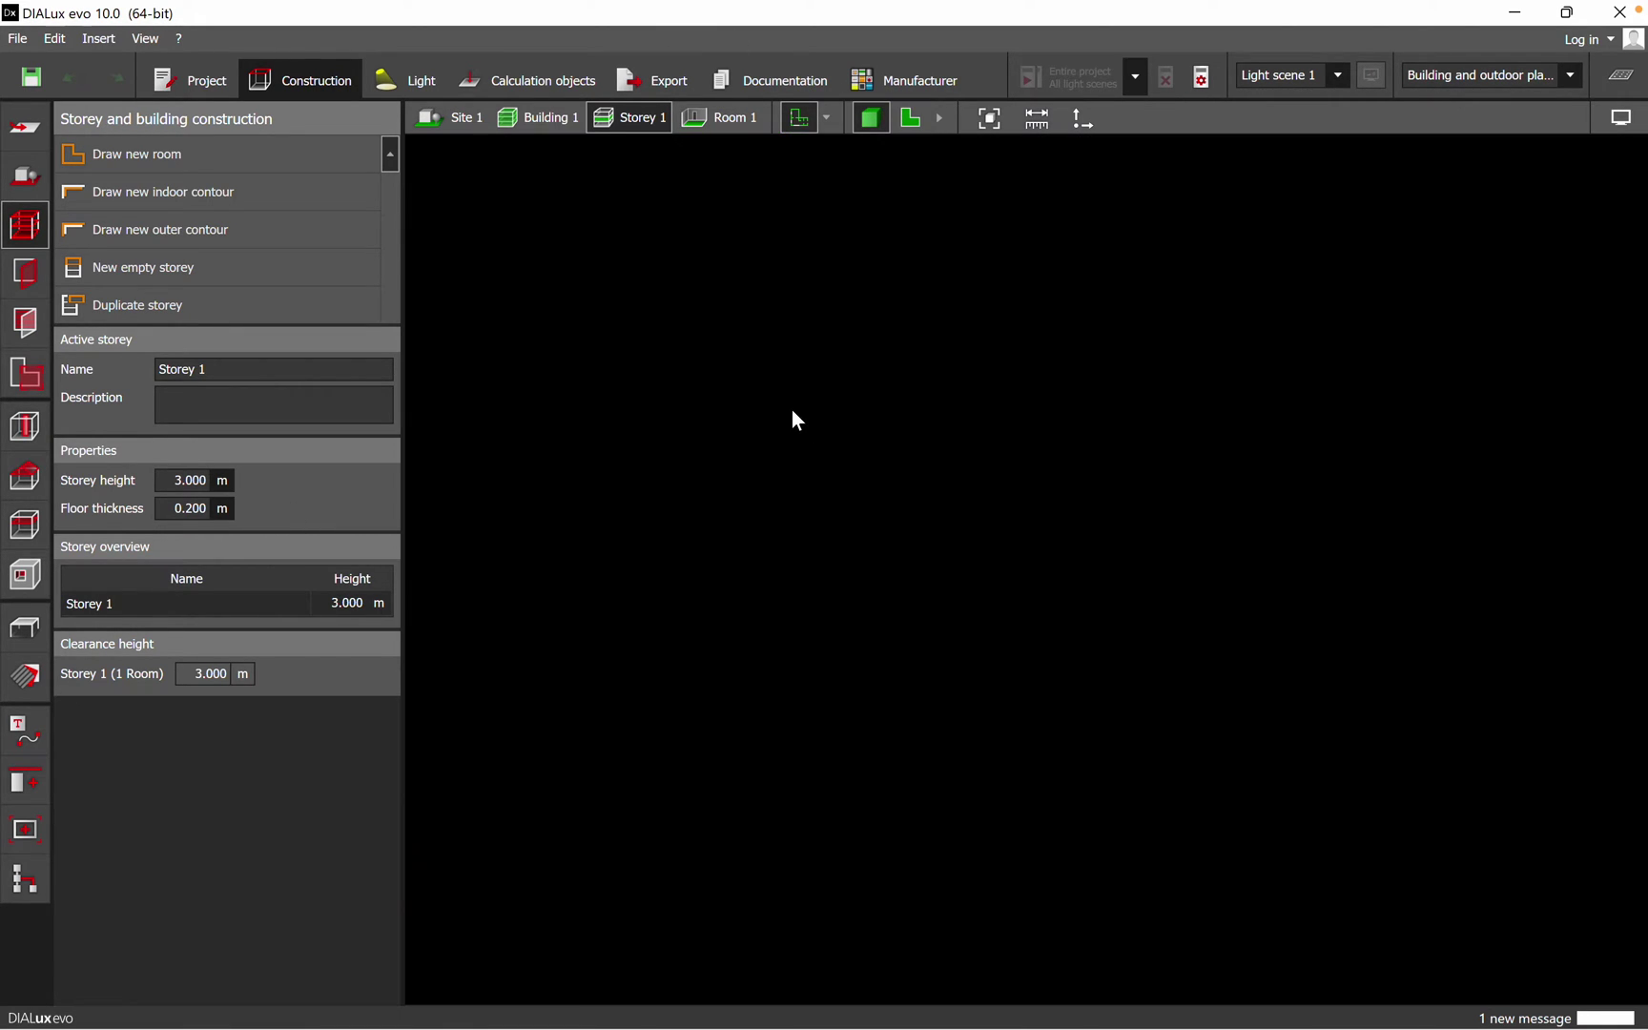
{"action": "left_click_drag", "start_coordinate": [938, 765], "coordinate": [704, 728]}
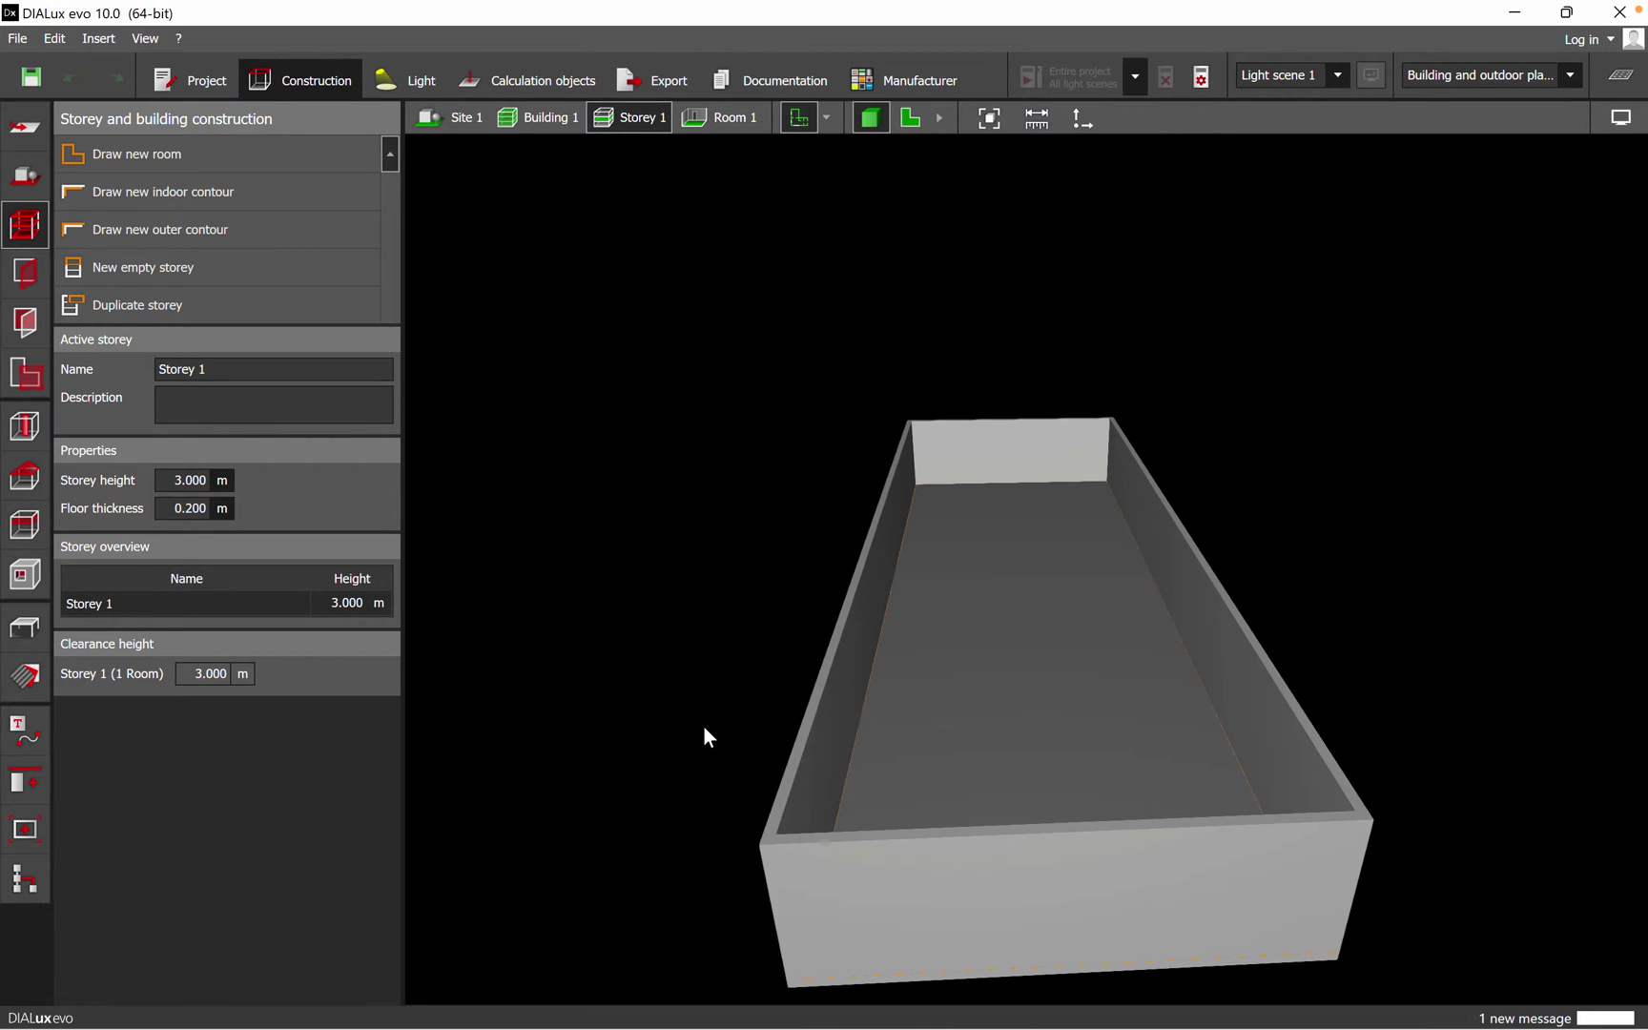
{"action": "scroll", "coordinate": [838, 504], "scroll_direction": "down", "scroll_amount": 4}
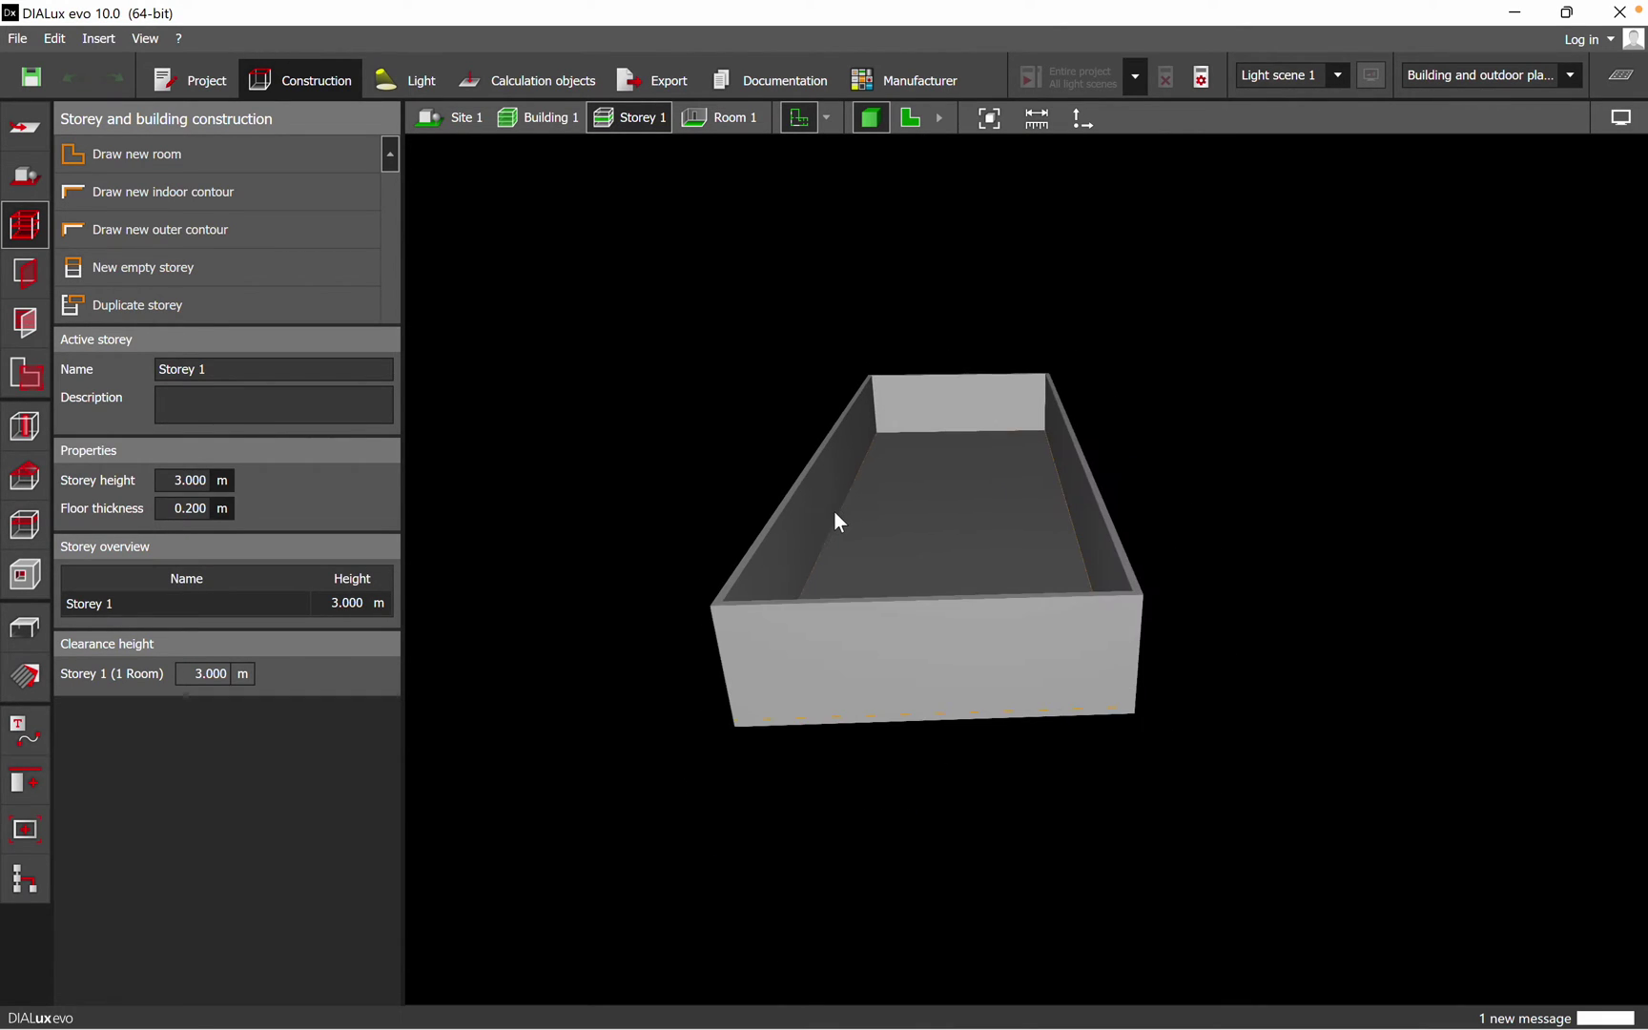
{"action": "scroll", "coordinate": [834, 519], "scroll_direction": "up", "scroll_amount": 2}
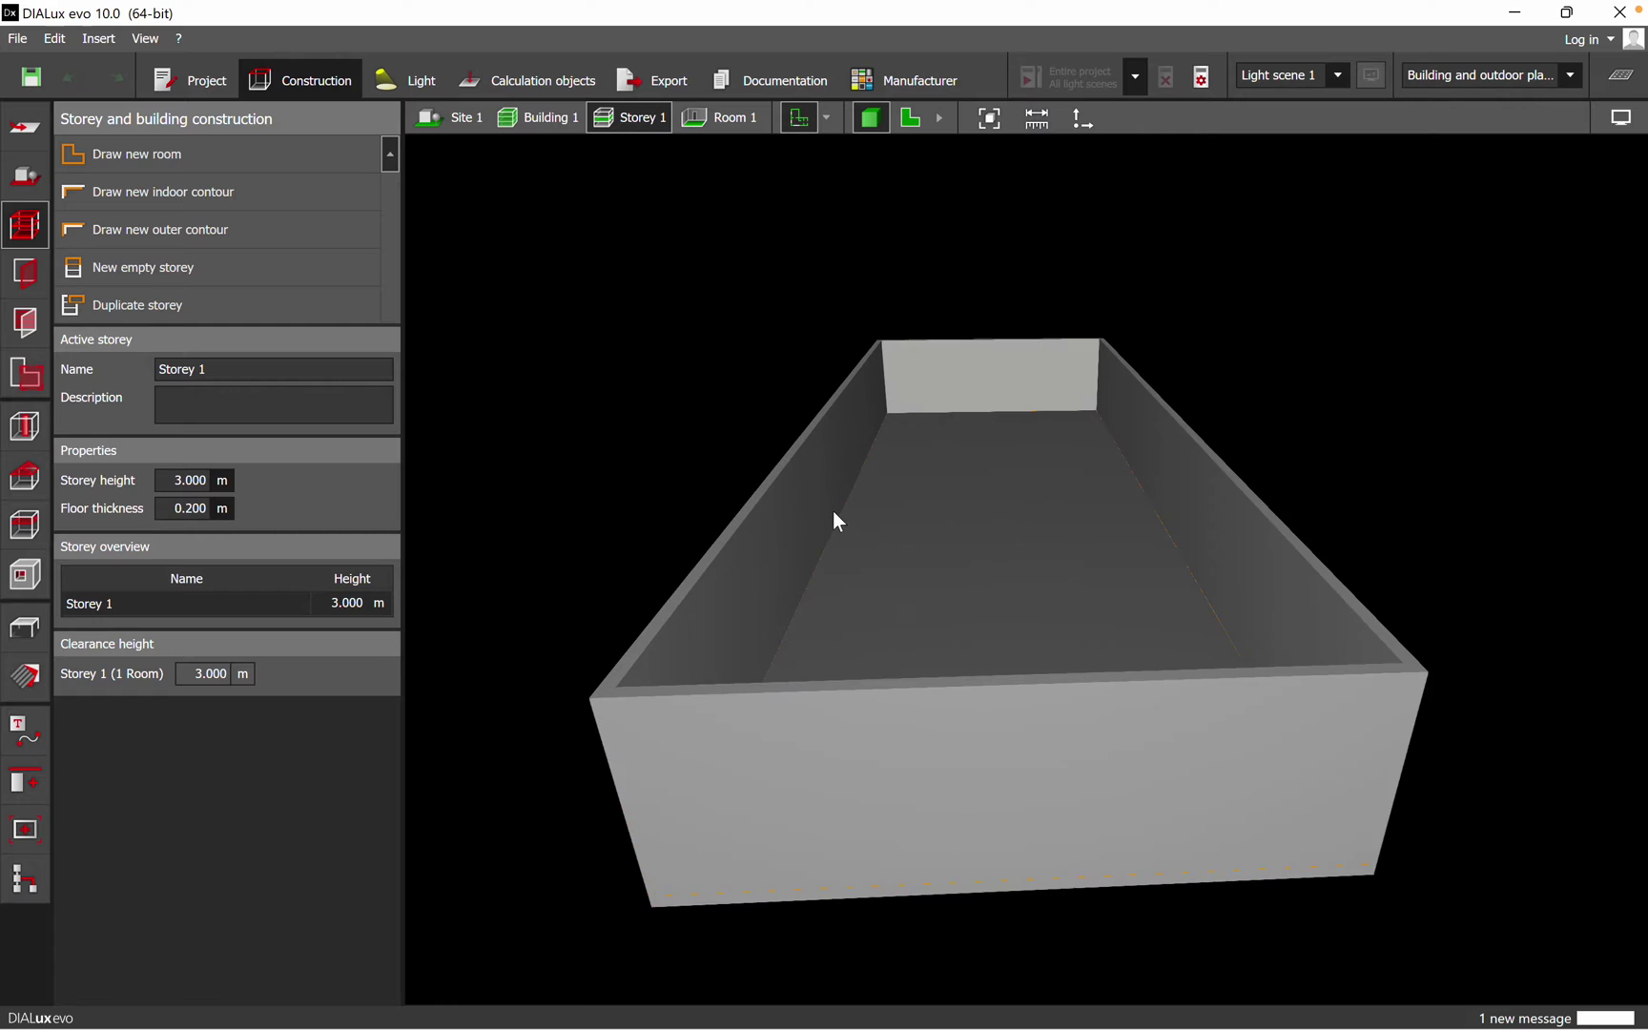
{"action": "scroll", "coordinate": [884, 620], "scroll_direction": "up", "scroll_amount": 3}
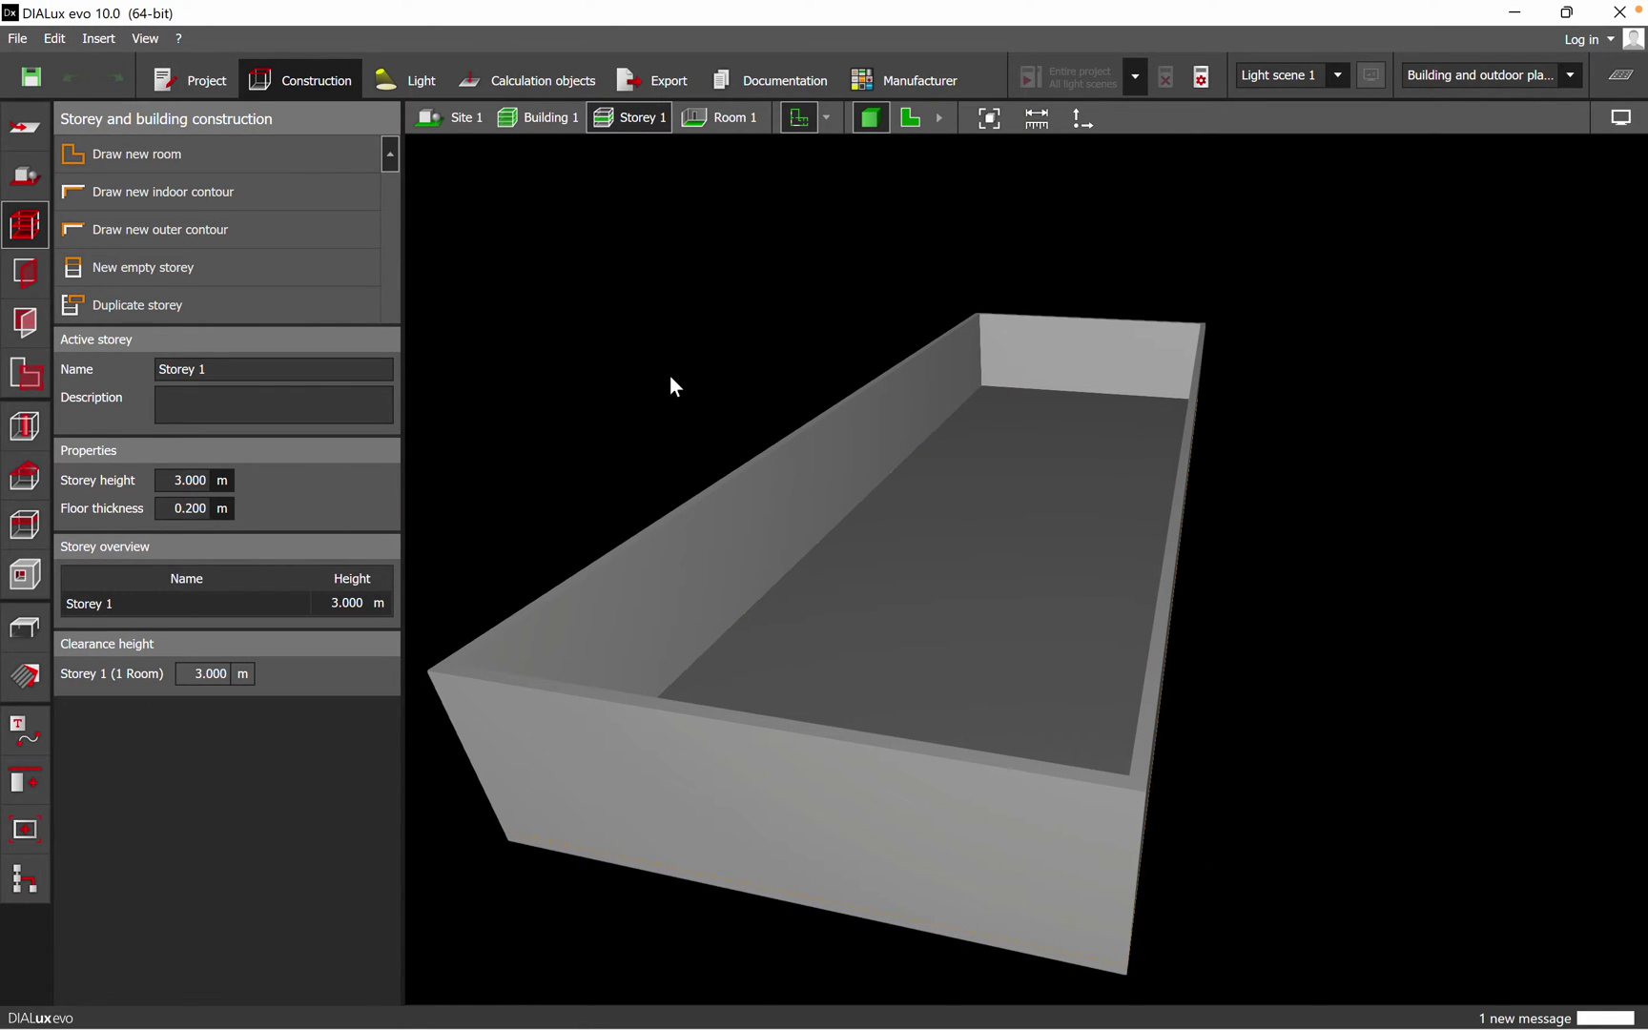
{"action": "left_click_drag", "start_coordinate": [732, 441], "coordinate": [974, 575]}
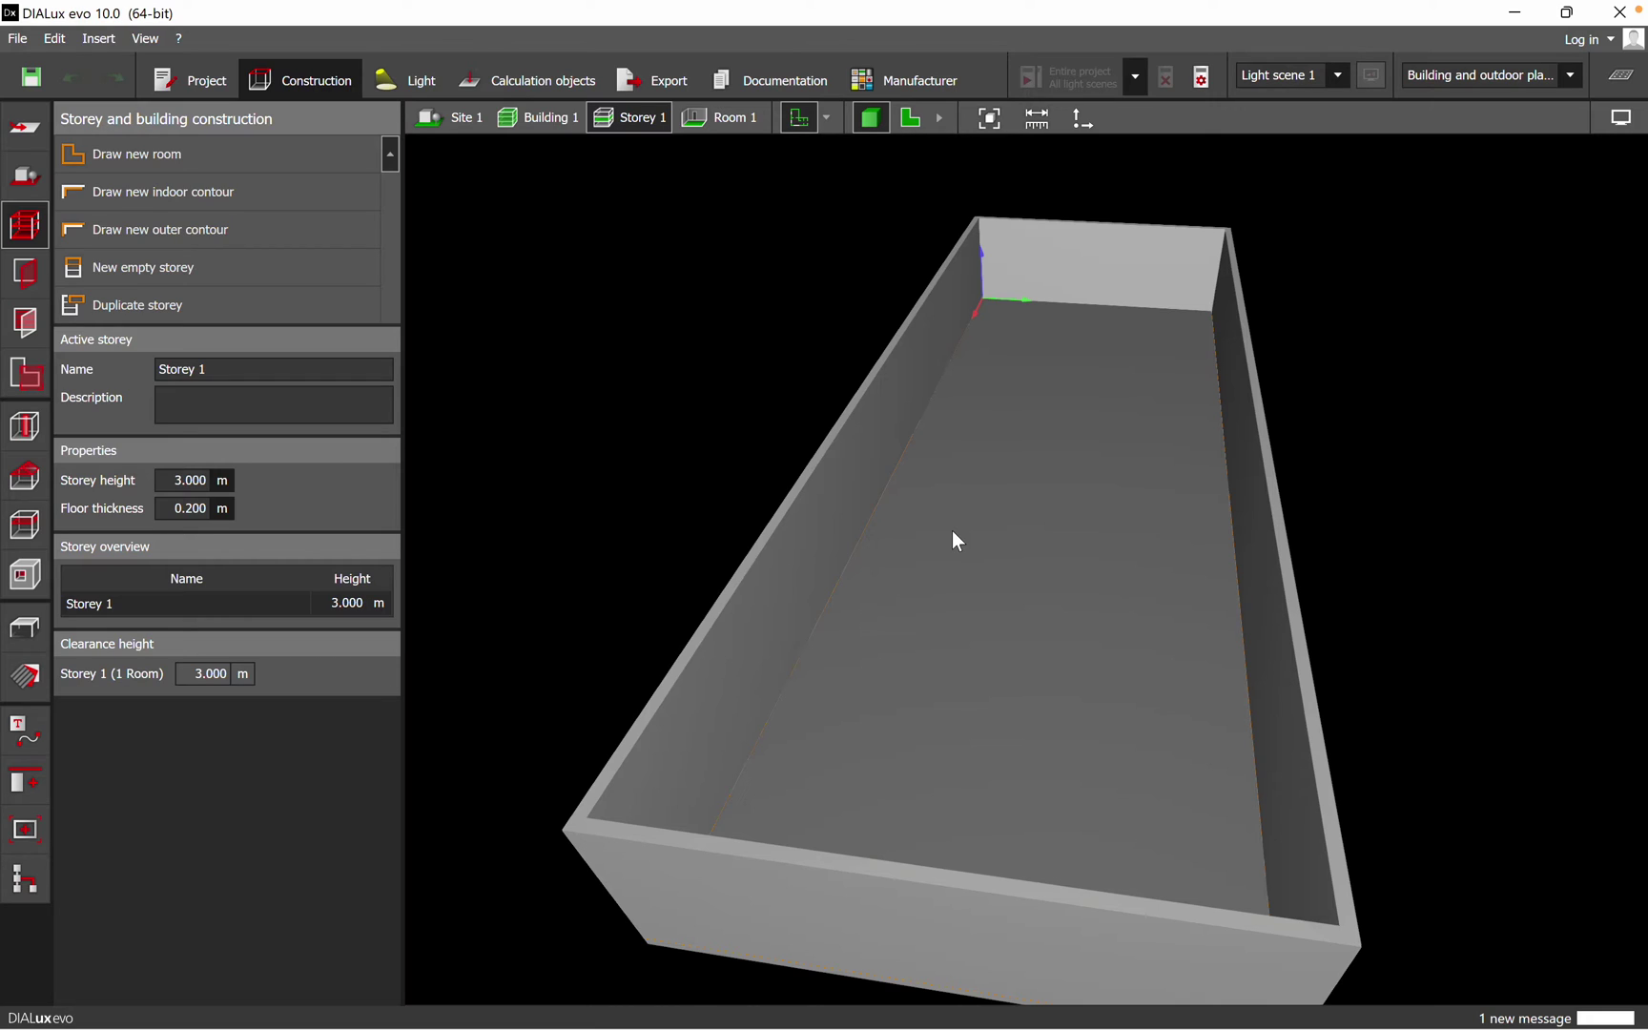
- In the 2D plan's Spaces tool, rename Room 1 to 'Technical room' and reselect it
{"action": "left_click", "coordinate": [911, 122]}
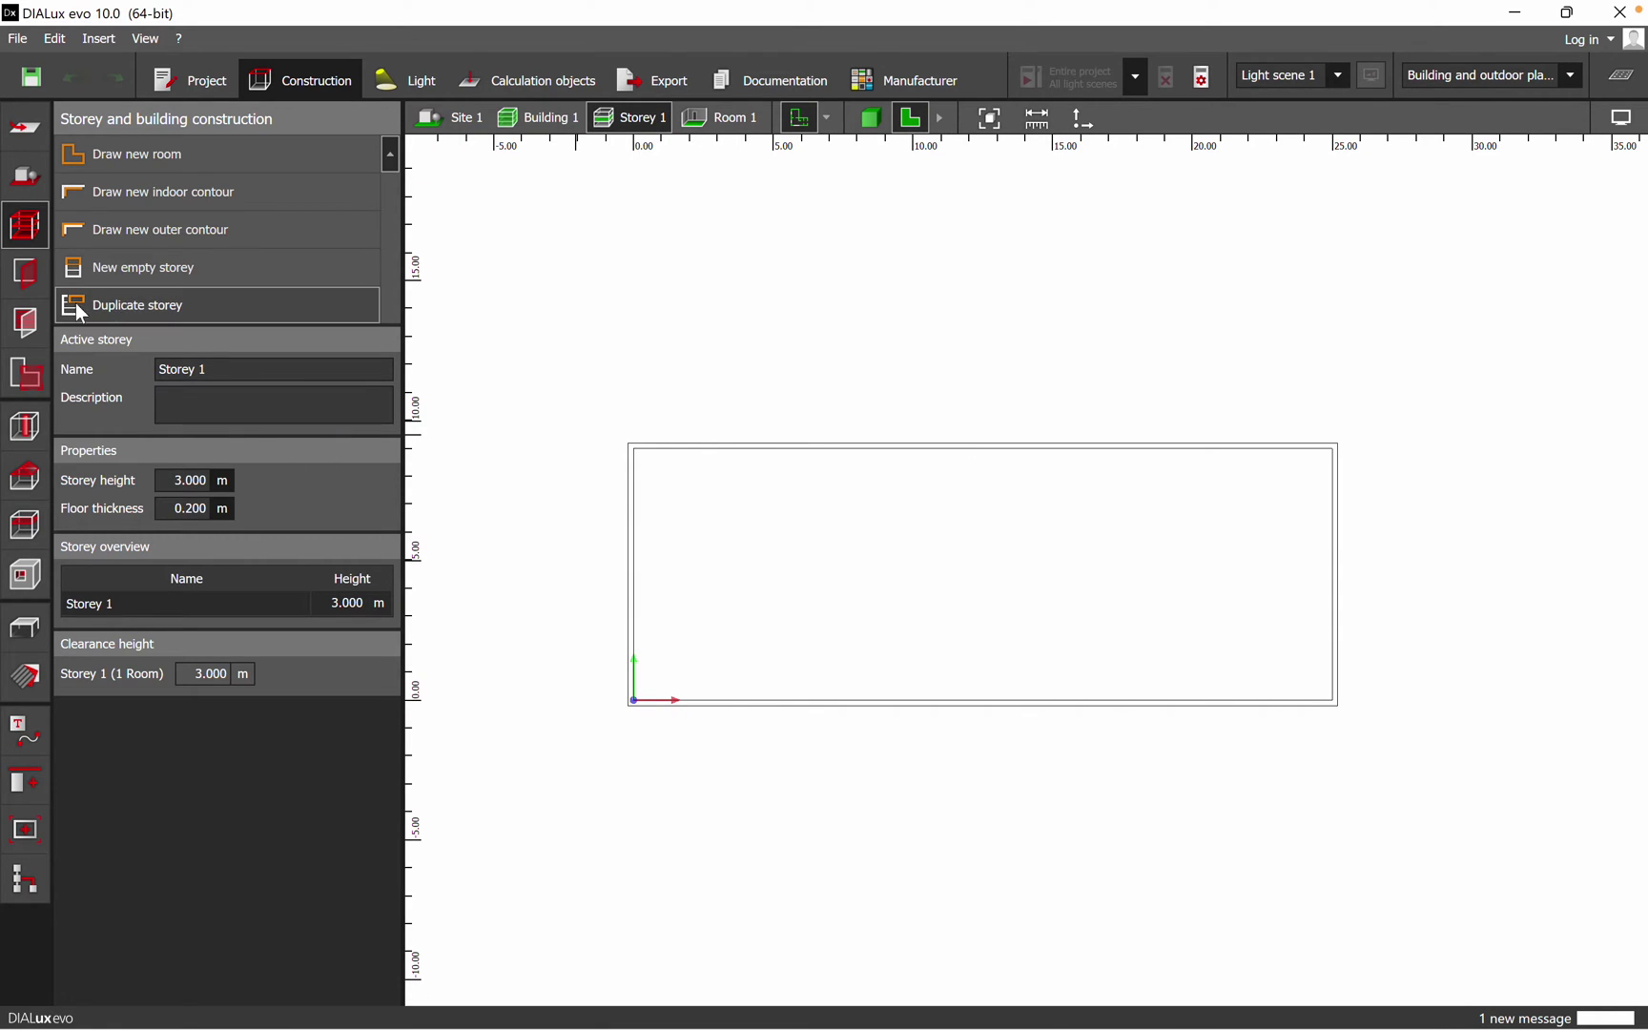
{"action": "left_click", "coordinate": [25, 379]}
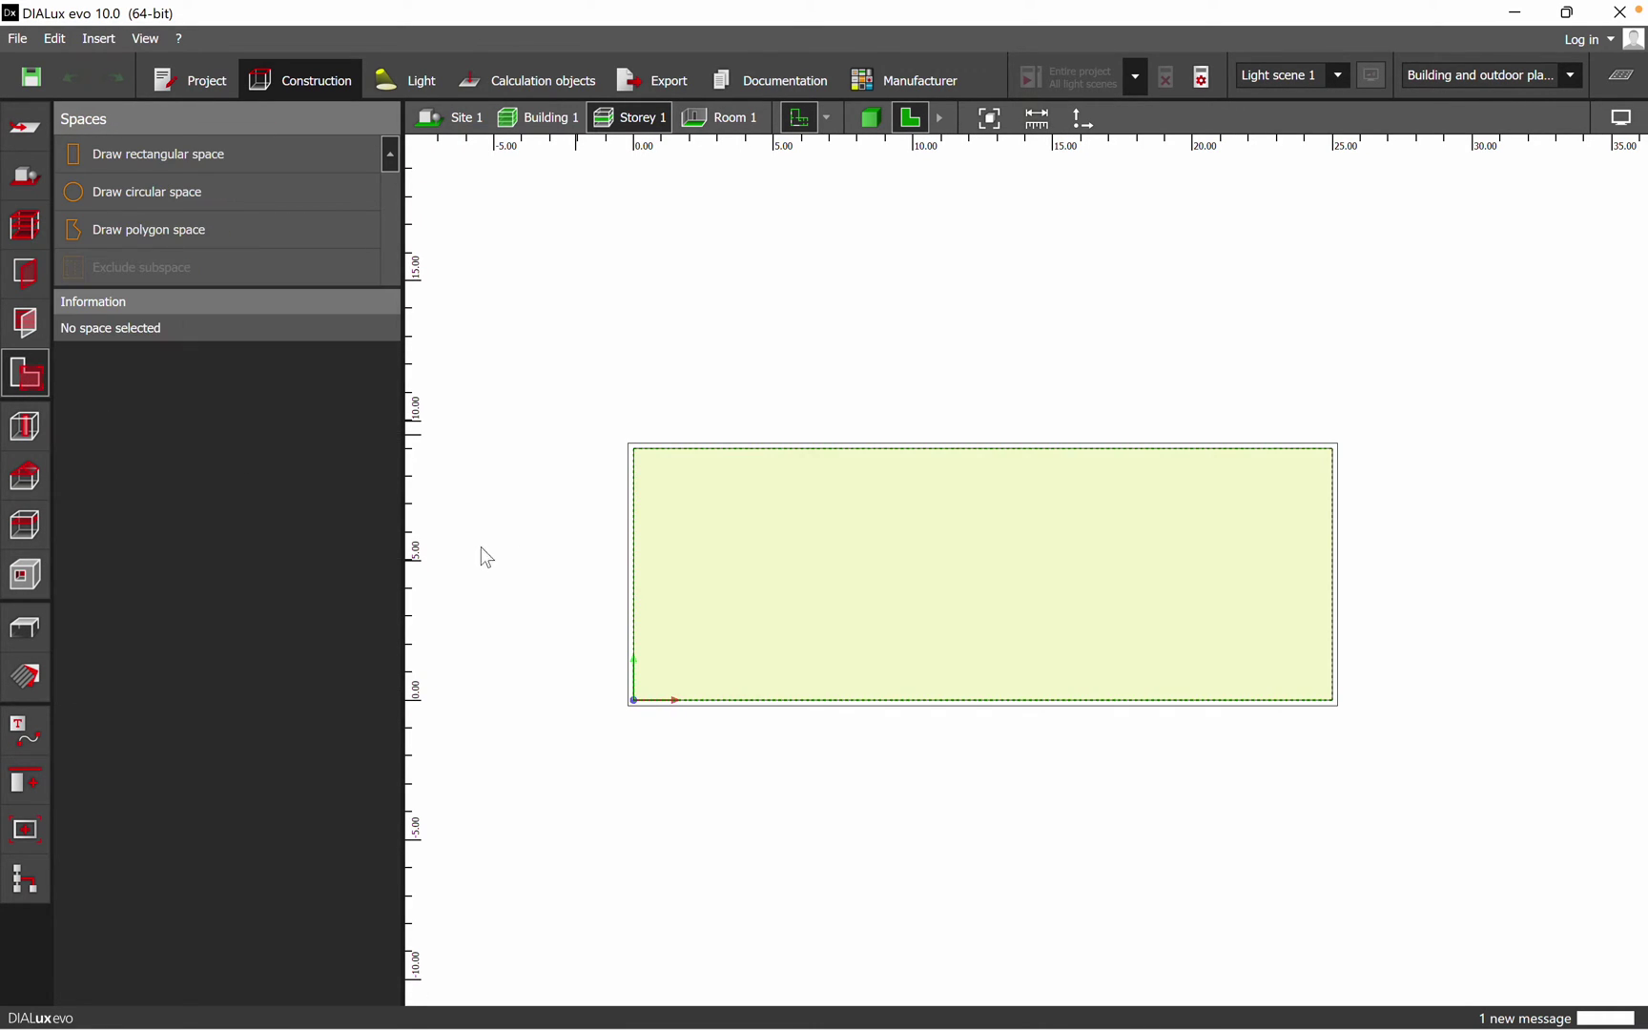
{"action": "left_click", "coordinate": [914, 572]}
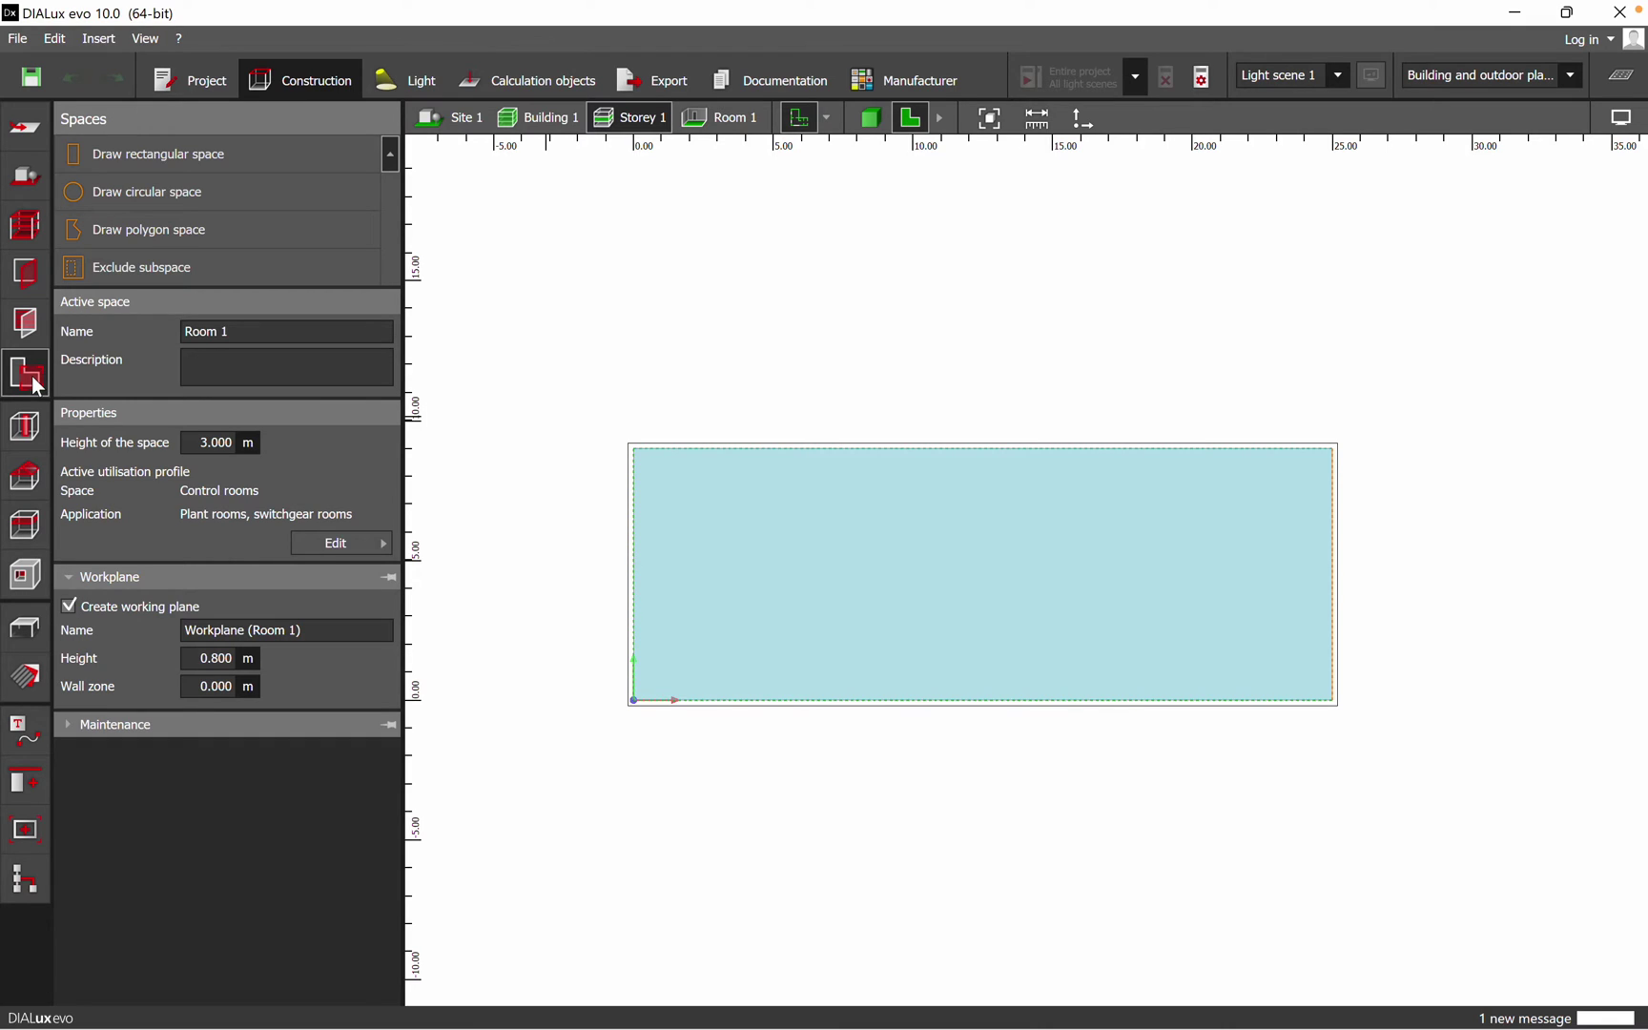
{"action": "left_click", "coordinate": [258, 332]}
{"action": "key", "text": "BackSpace"}
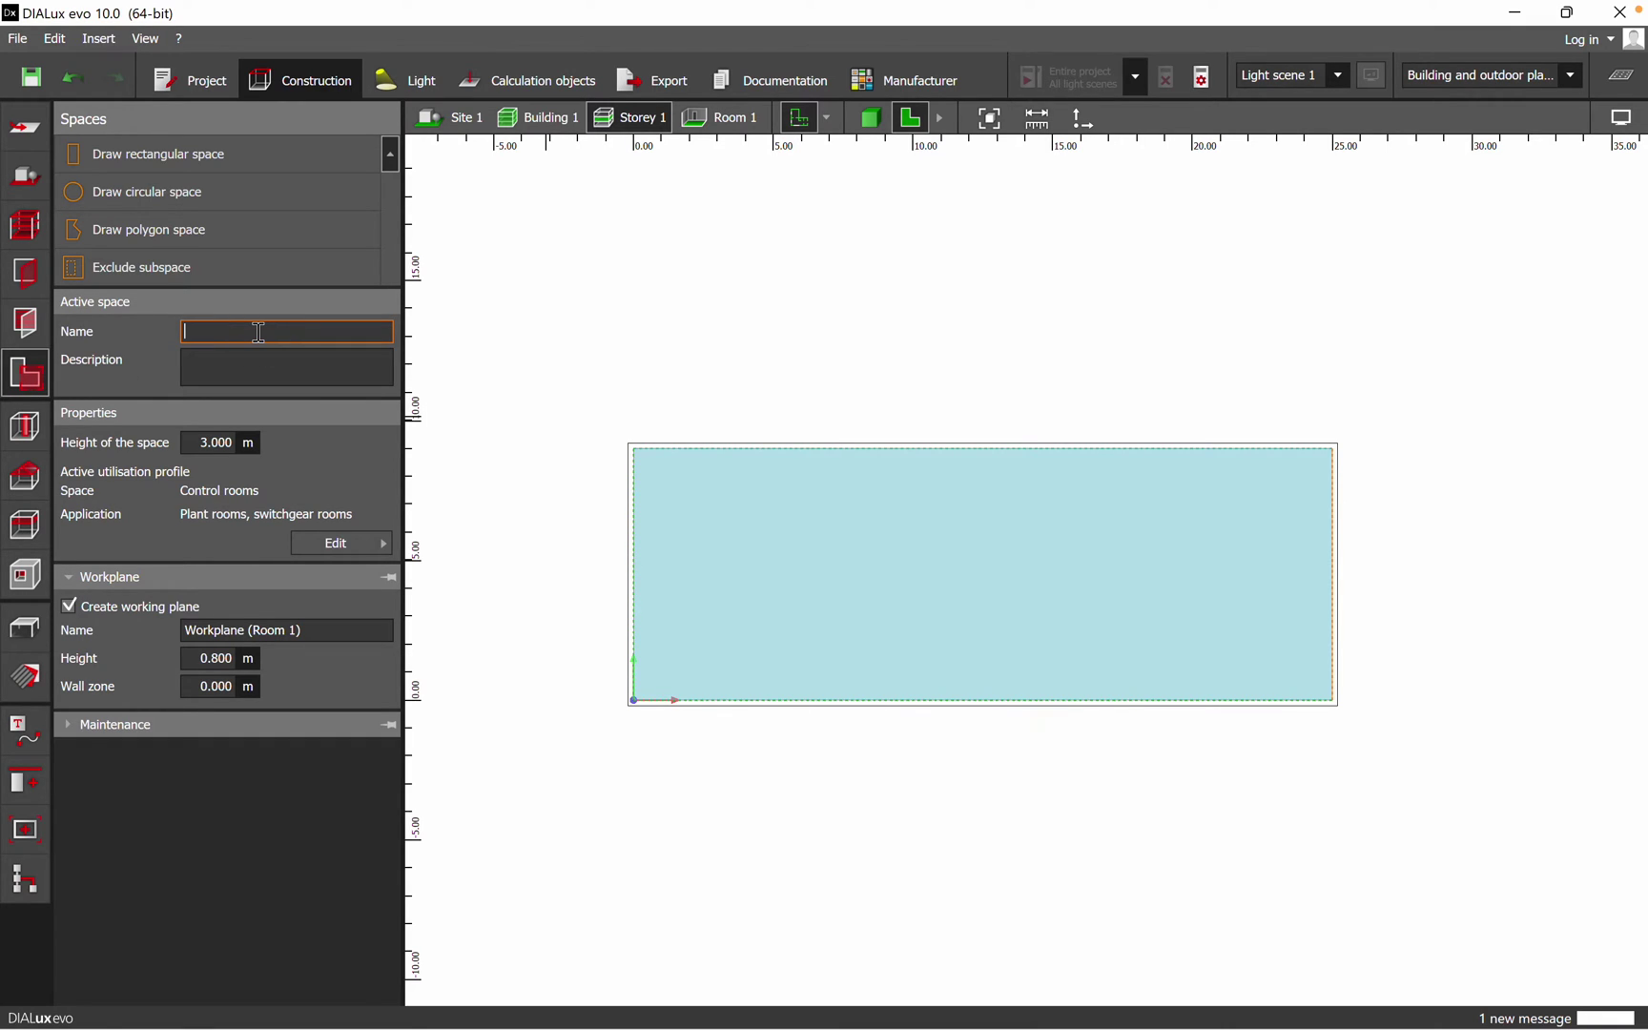
{"action": "type", "text": "chnical room"}
{"action": "left_click", "coordinate": [733, 261]}
{"action": "left_click", "coordinate": [1069, 601]}
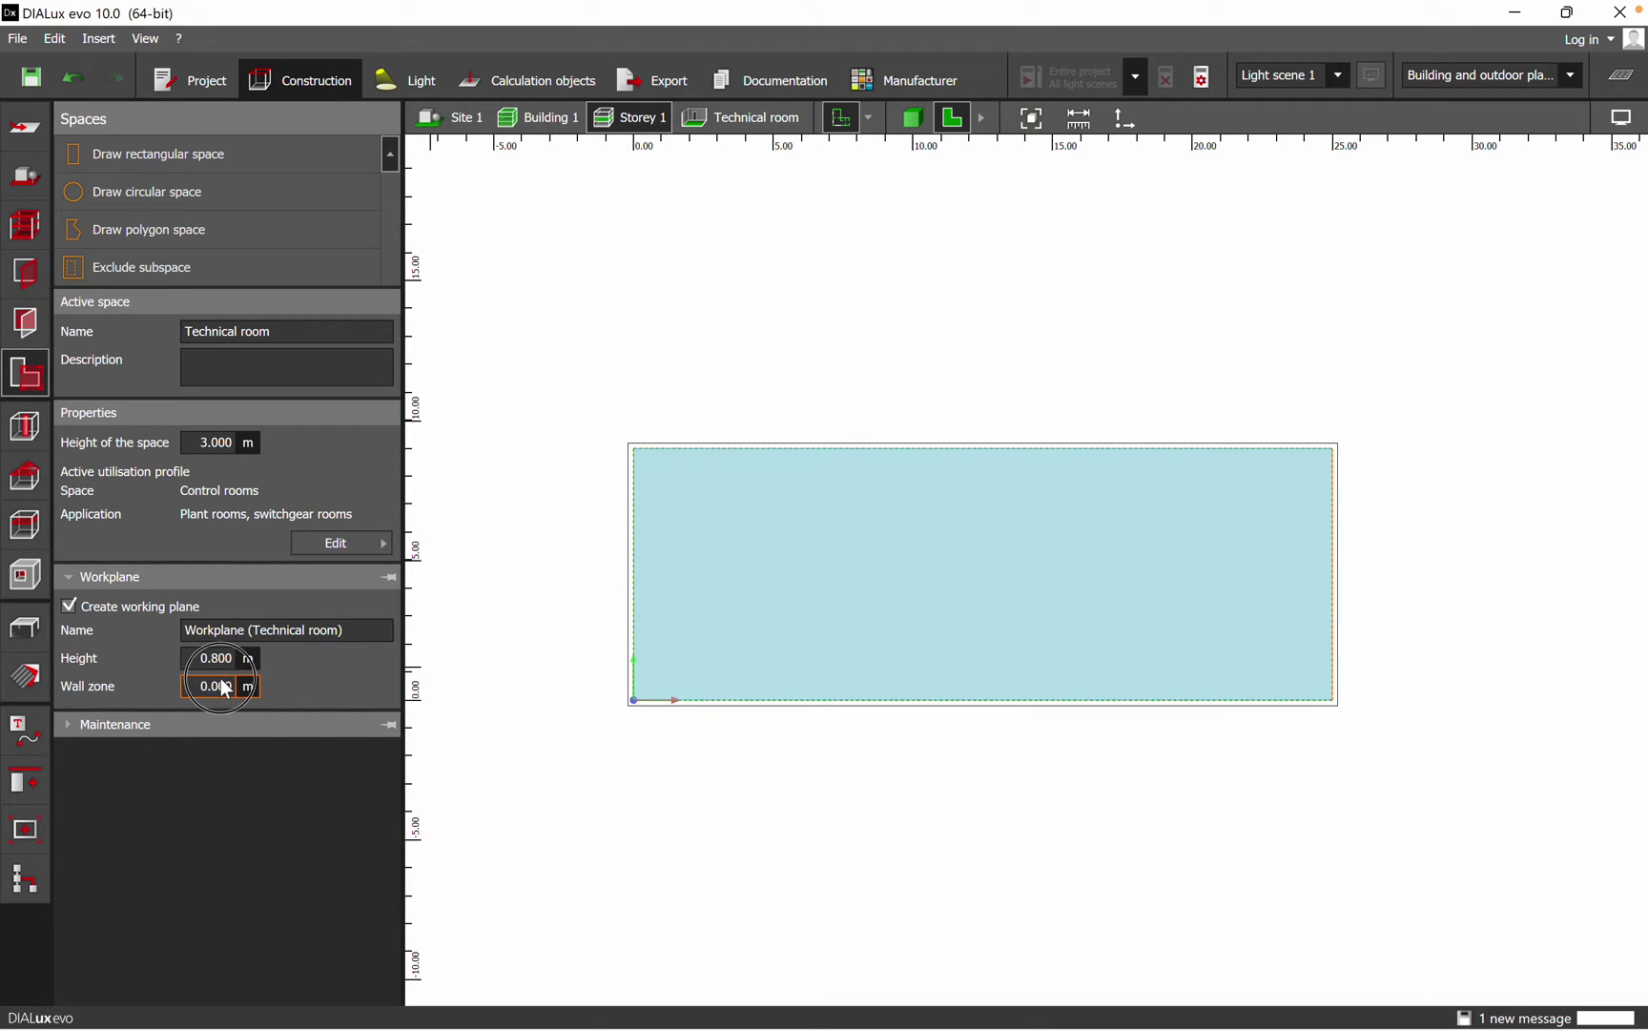
{"action": "left_click", "coordinate": [236, 687]}
- Change the room's utilisation profile template to Offices with the CAD workplaces application
{"action": "left_click", "coordinate": [323, 539]}
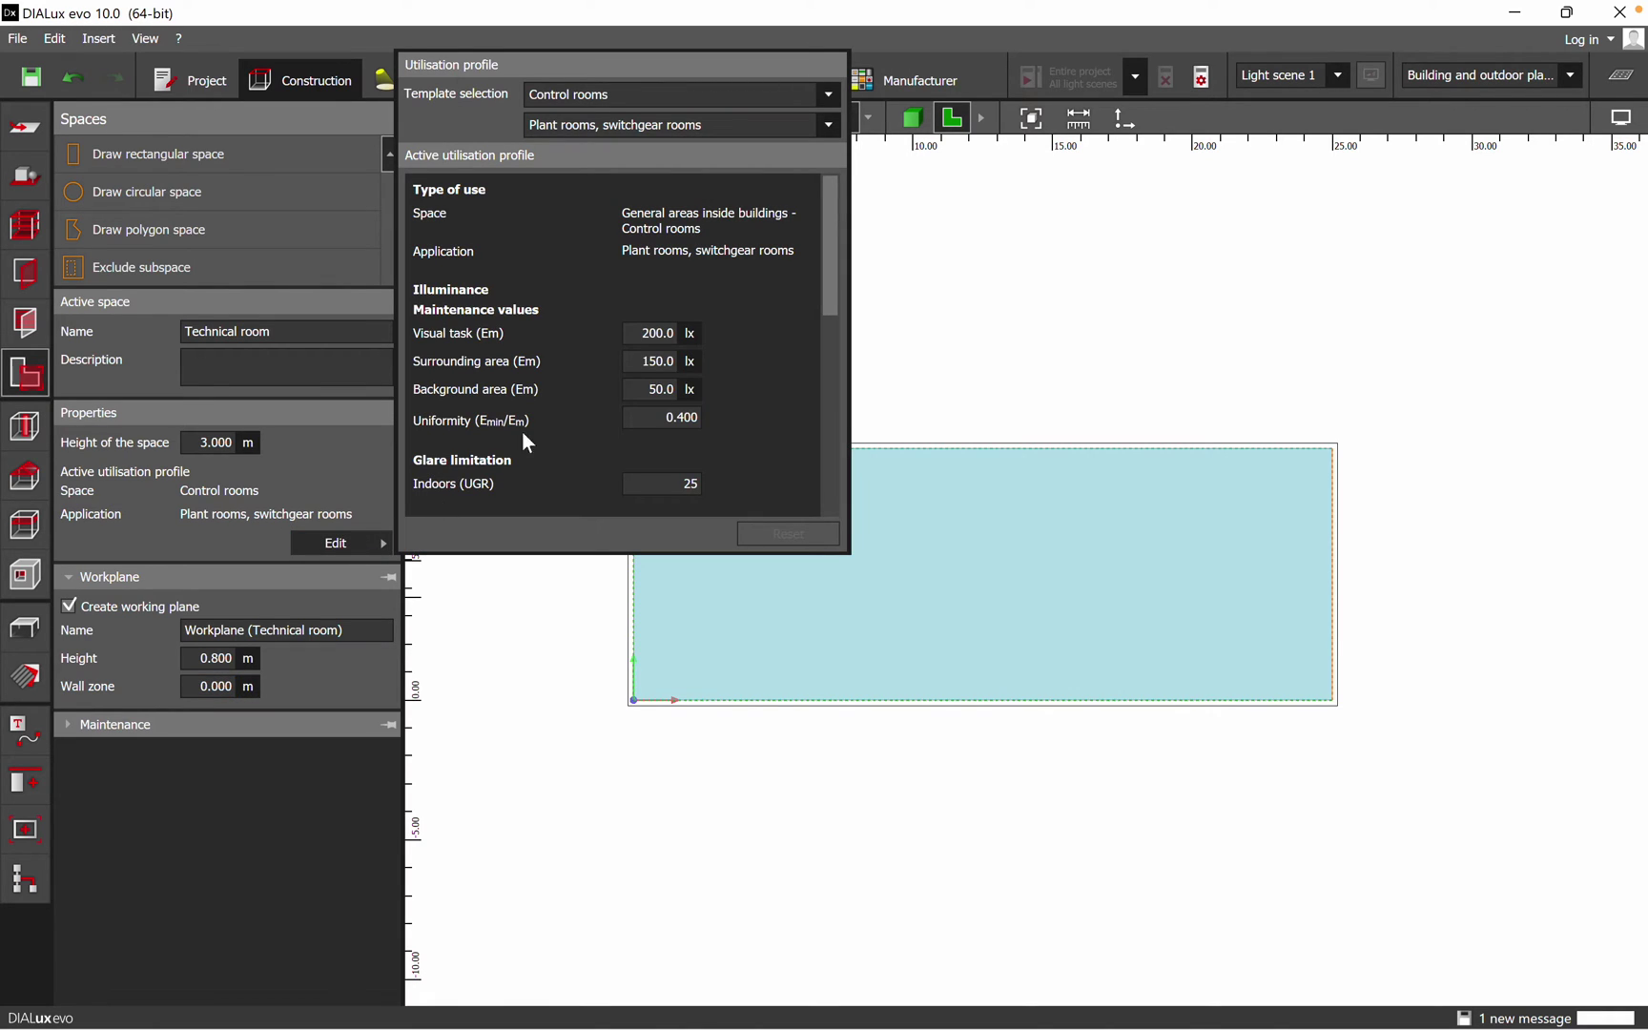
{"action": "left_click", "coordinate": [829, 96]}
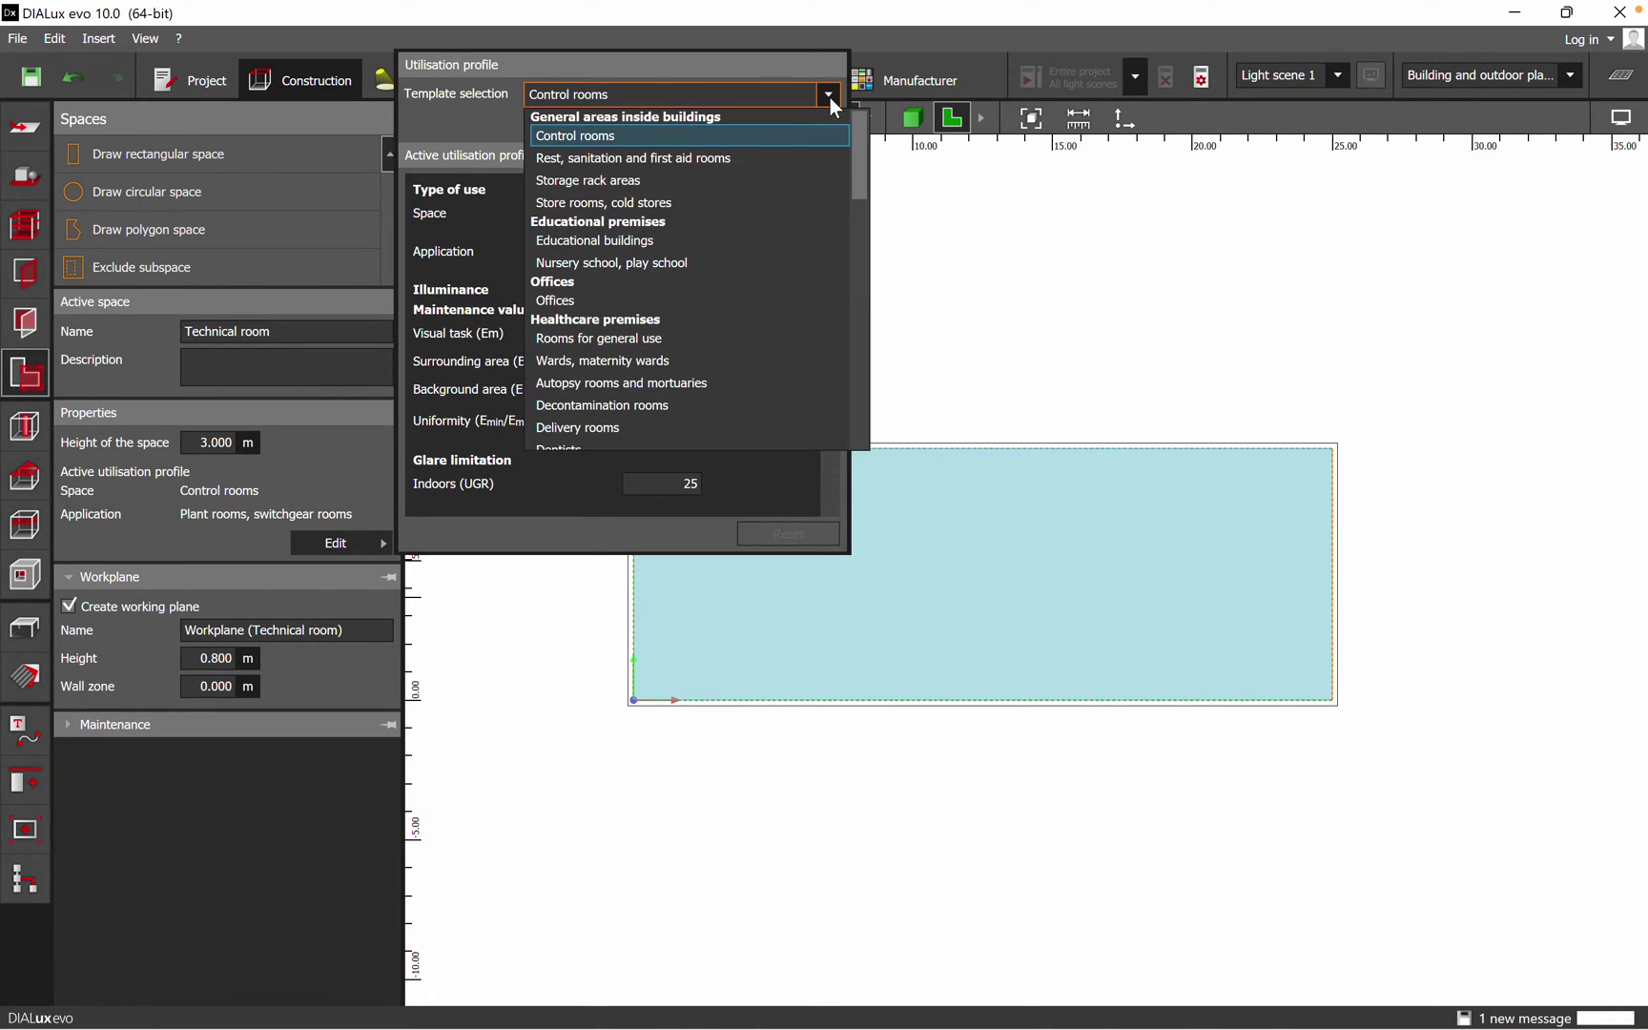
{"action": "left_click", "coordinate": [725, 180]}
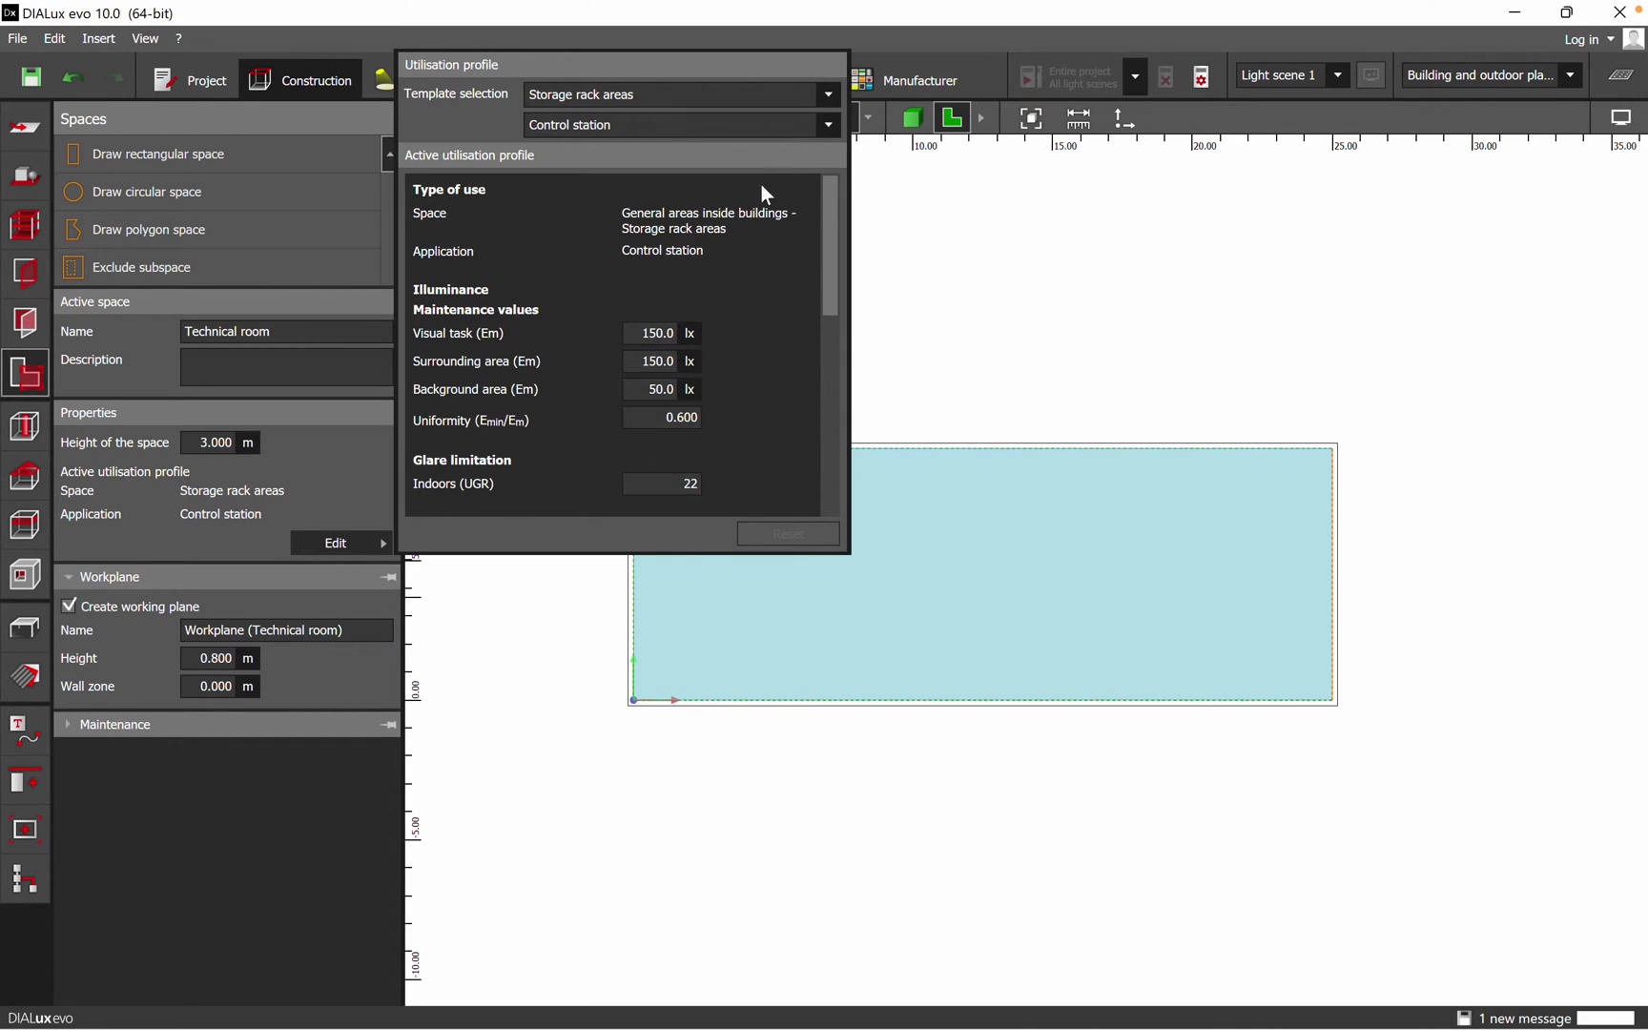
{"action": "left_click", "coordinate": [837, 93]}
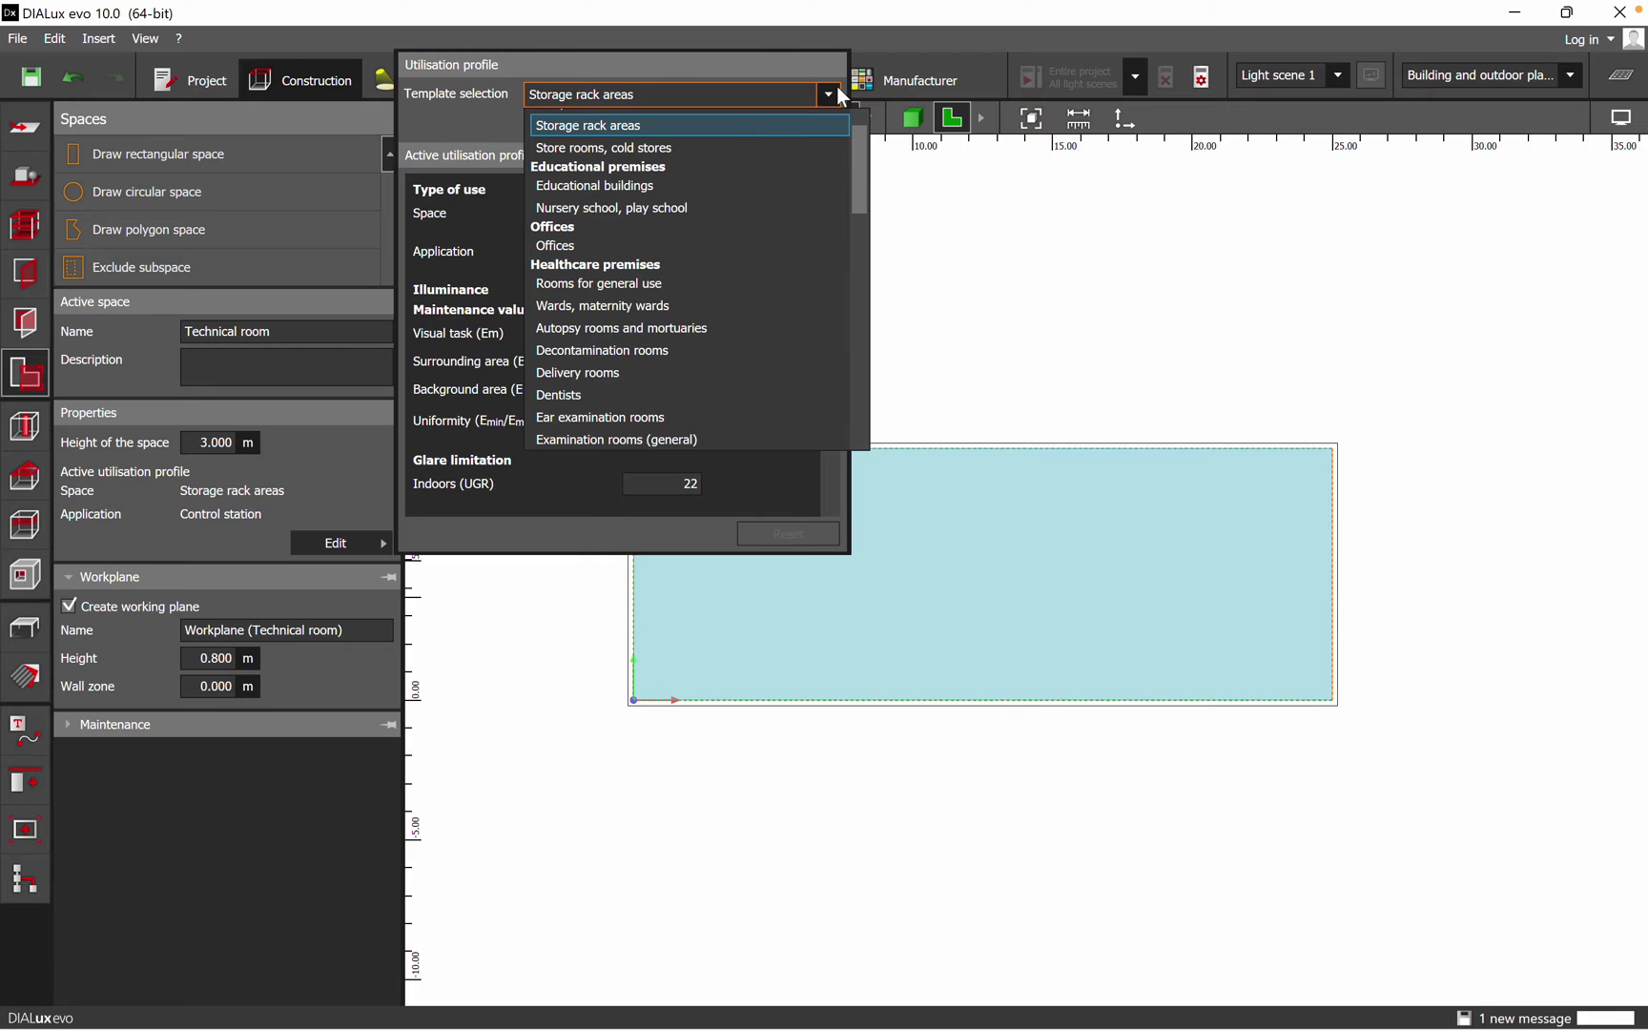
{"action": "left_click", "coordinate": [656, 245]}
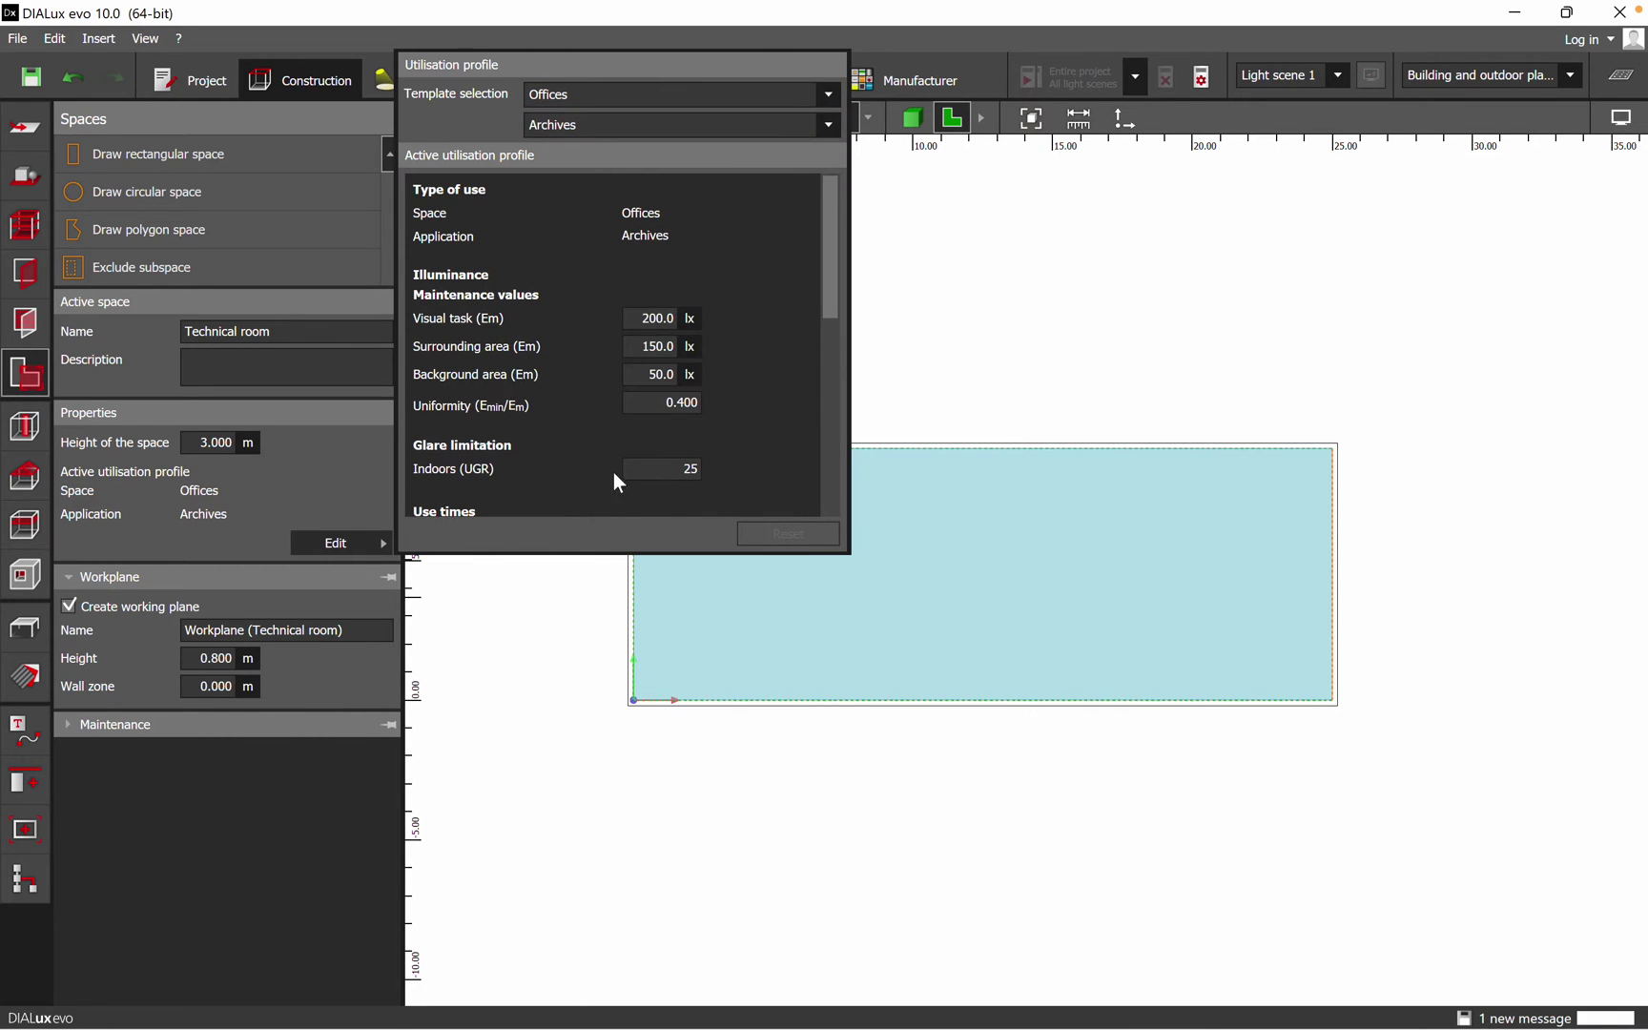
{"action": "scroll", "coordinate": [746, 357], "scroll_direction": "down", "scroll_amount": 2}
{"action": "scroll", "coordinate": [788, 360], "scroll_direction": "up", "scroll_amount": 2}
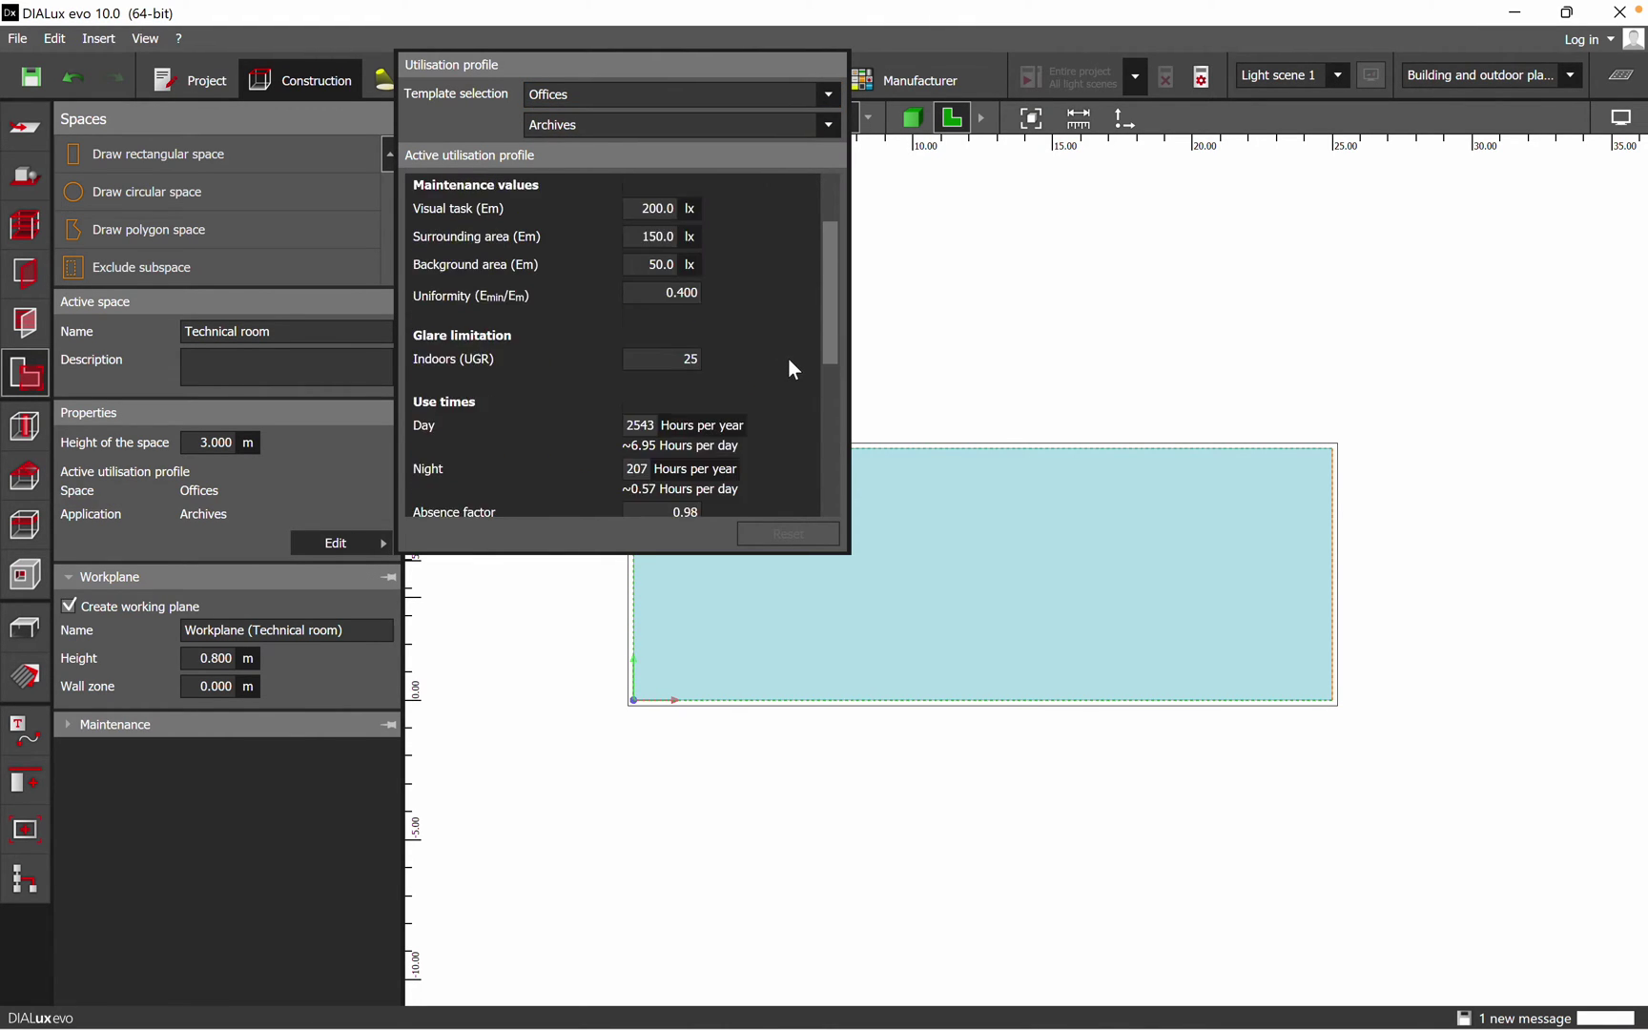
{"action": "scroll", "coordinate": [788, 357], "scroll_direction": "up", "scroll_amount": 1}
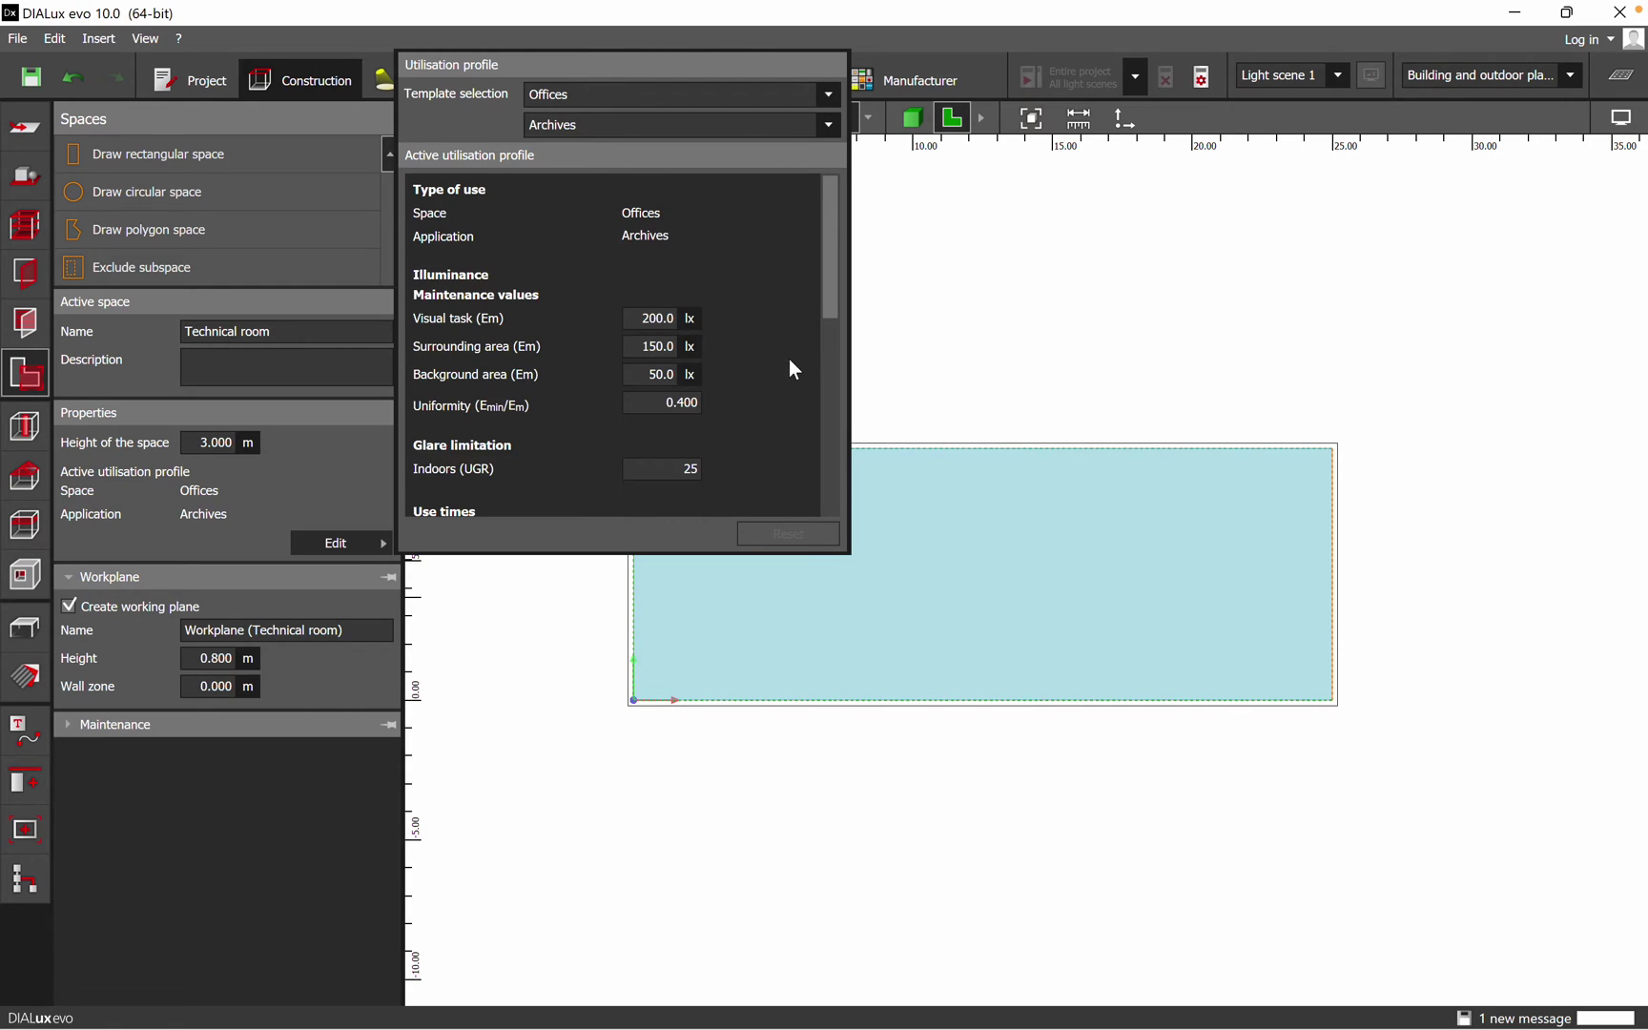
{"action": "left_click", "coordinate": [820, 131]}
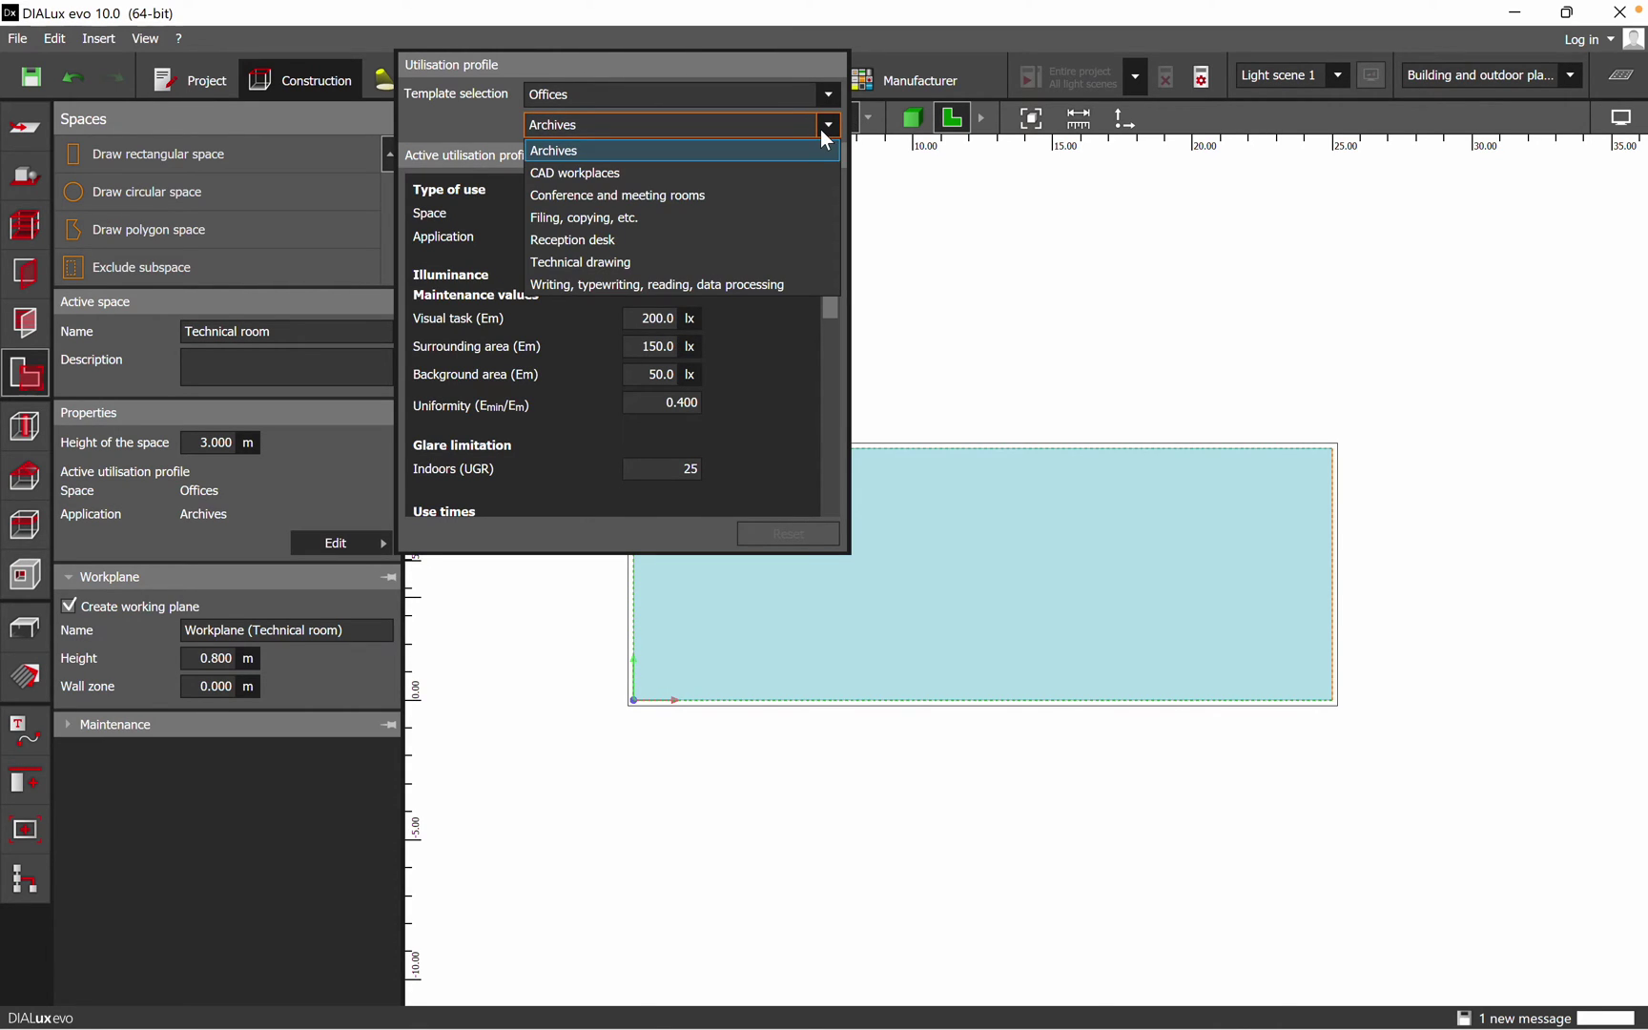
{"action": "left_click", "coordinate": [779, 168]}
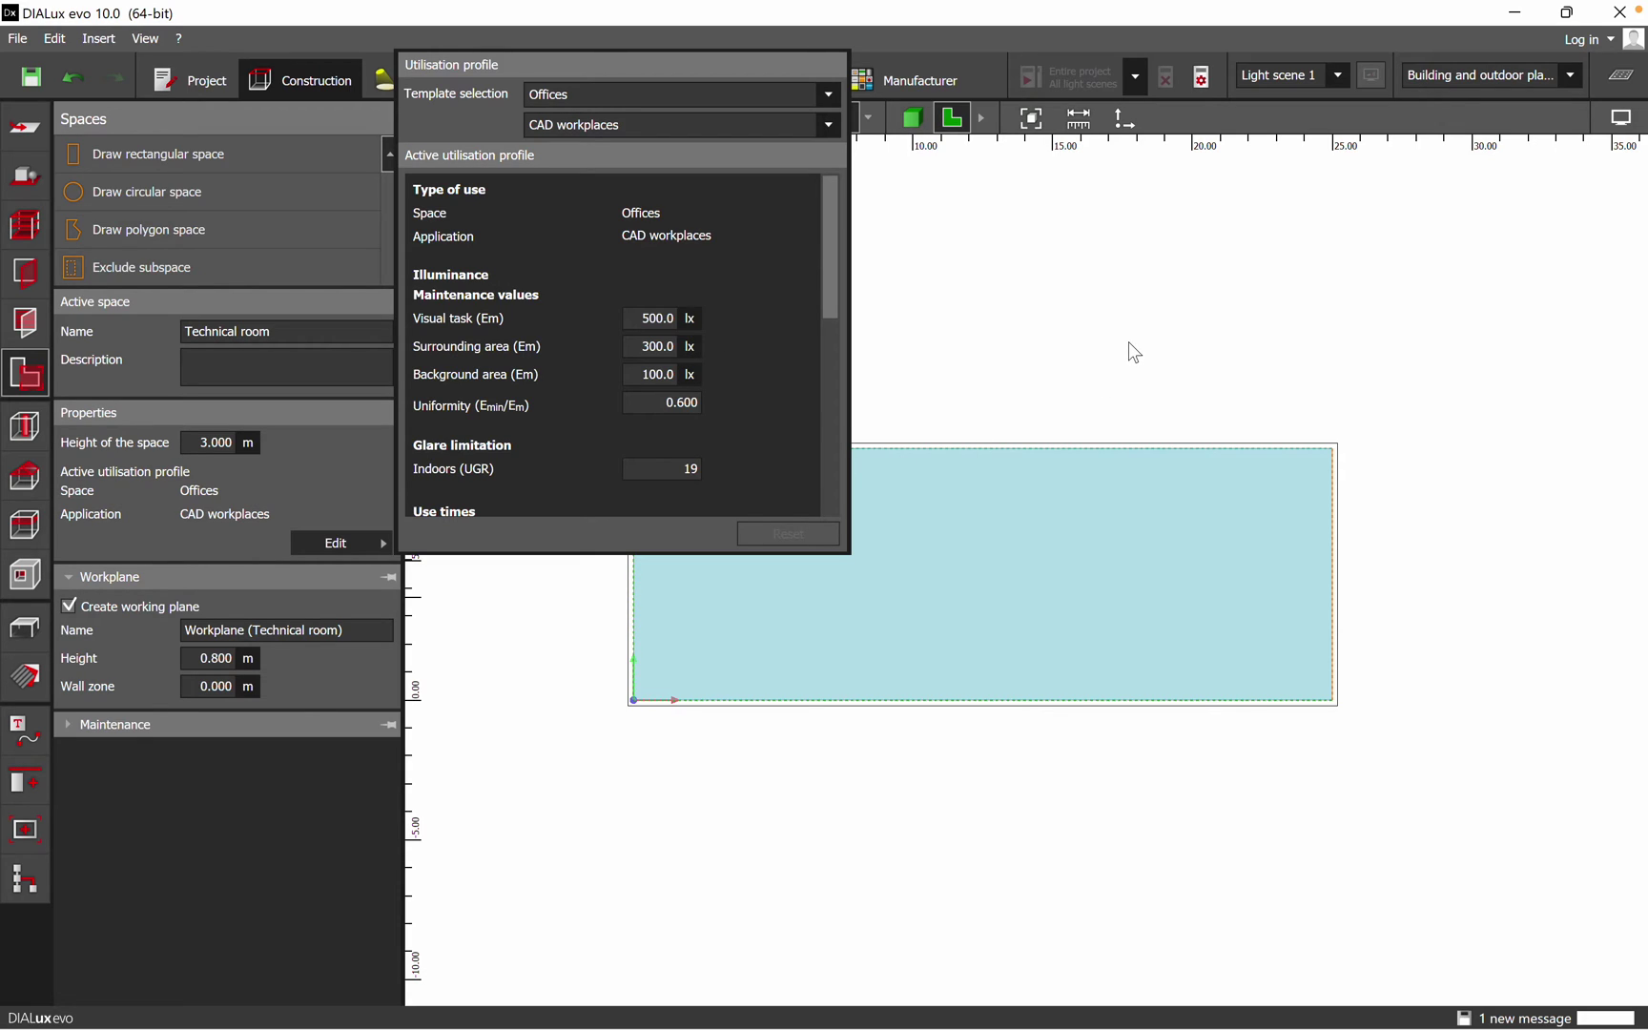
- Close the profile settings, deselect and reselect the Technical room, and show the cutout tools
{"action": "left_click", "coordinate": [599, 772]}
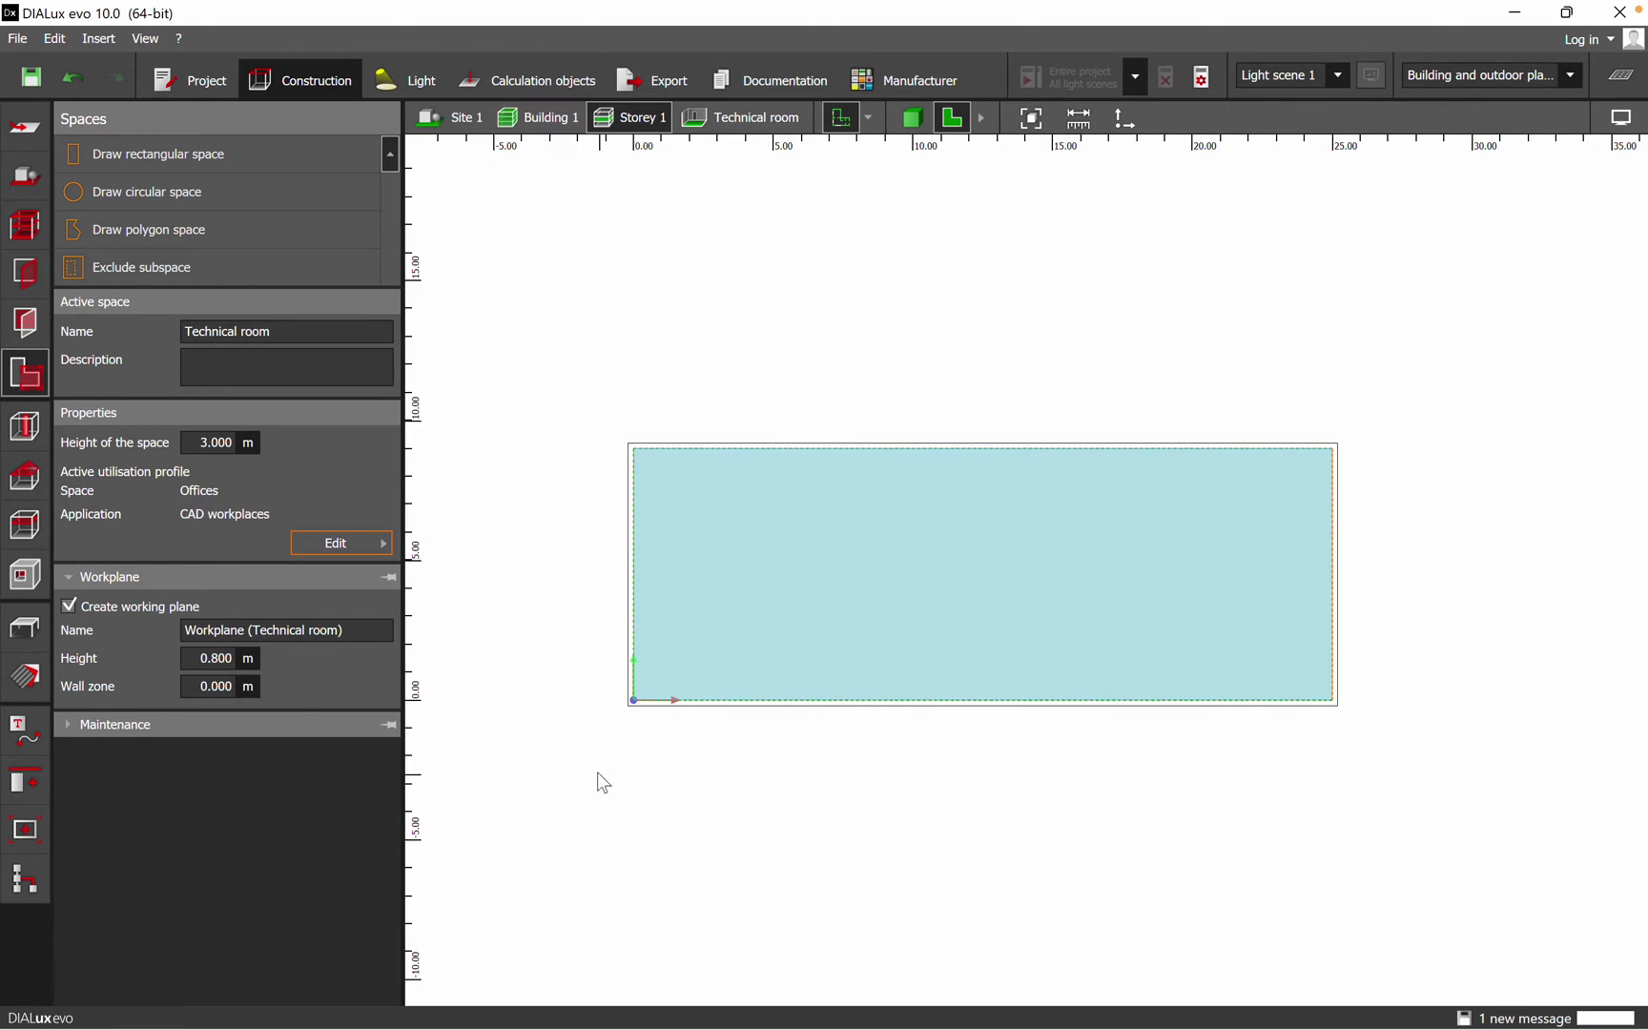
{"action": "left_click", "coordinate": [541, 838]}
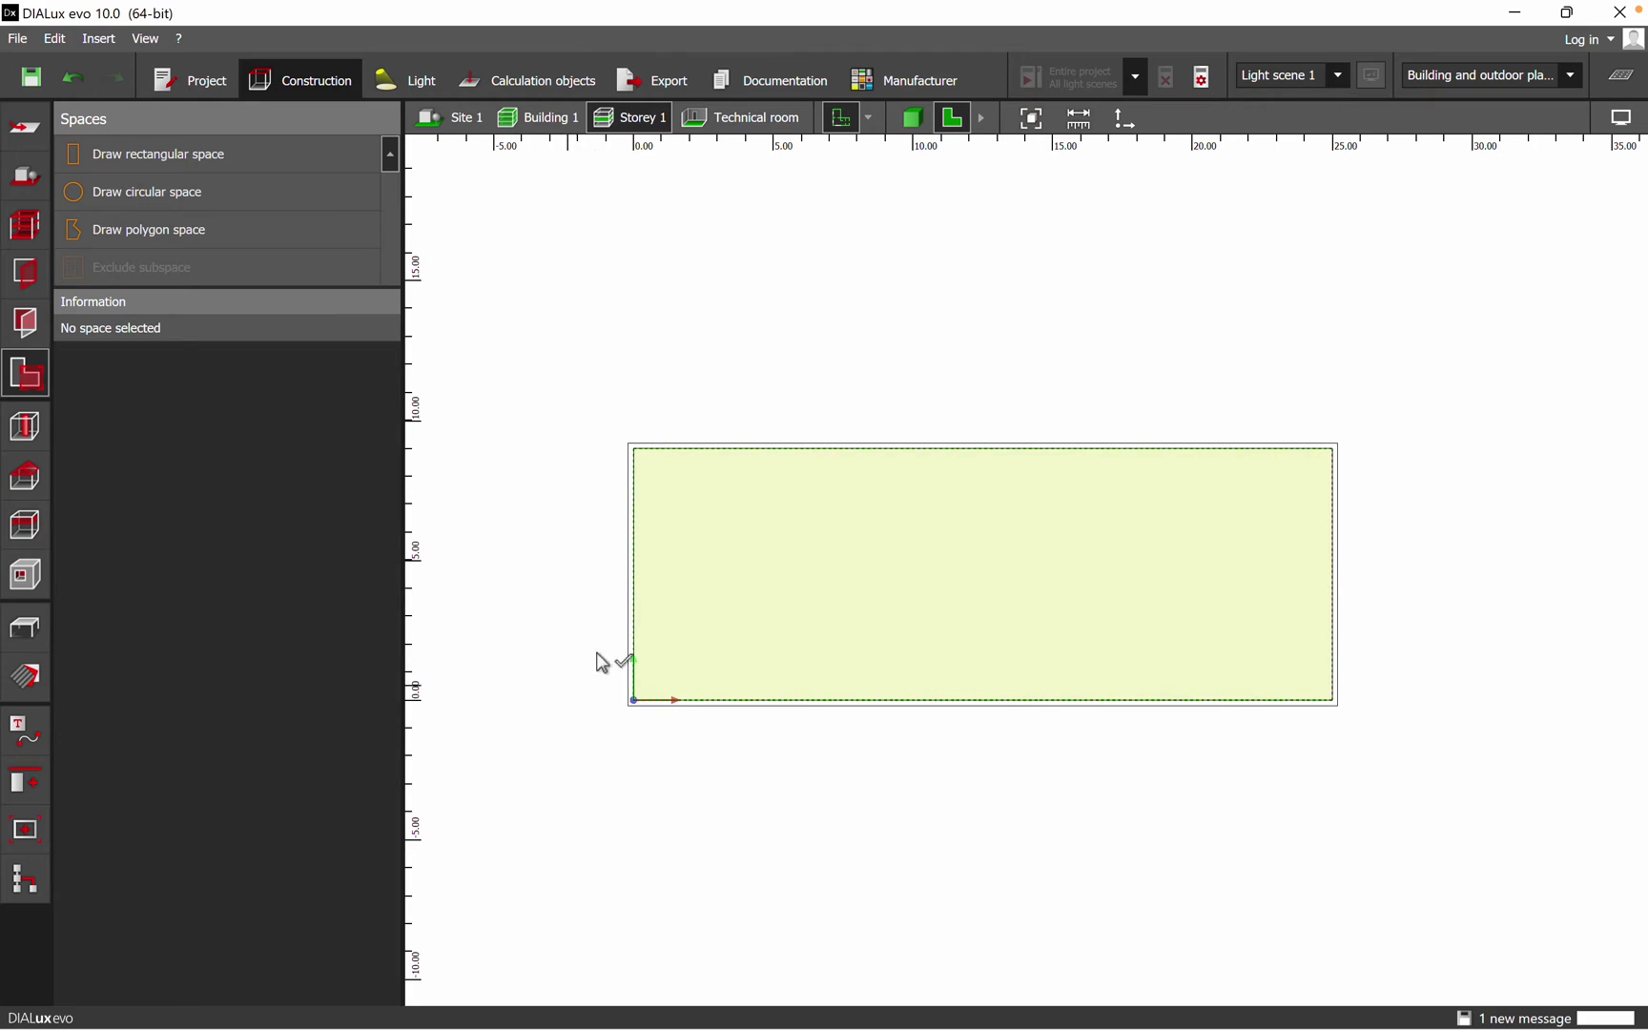
{"action": "left_click", "coordinate": [724, 598]}
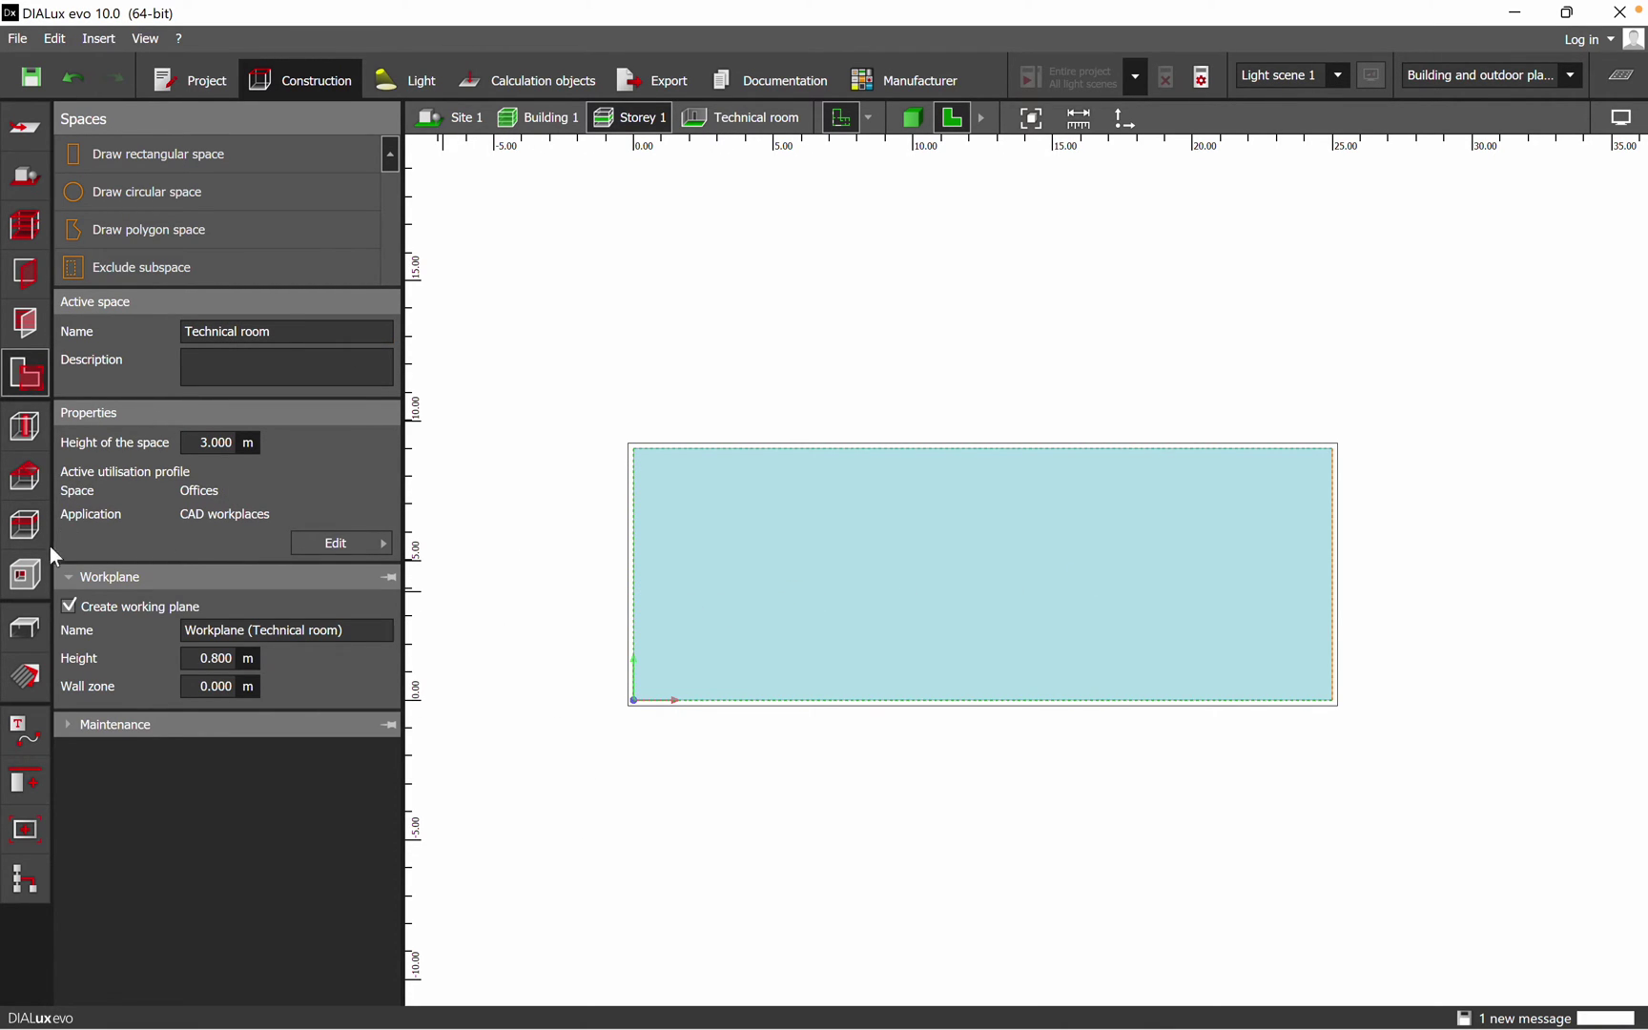
{"action": "left_click", "coordinate": [35, 586]}
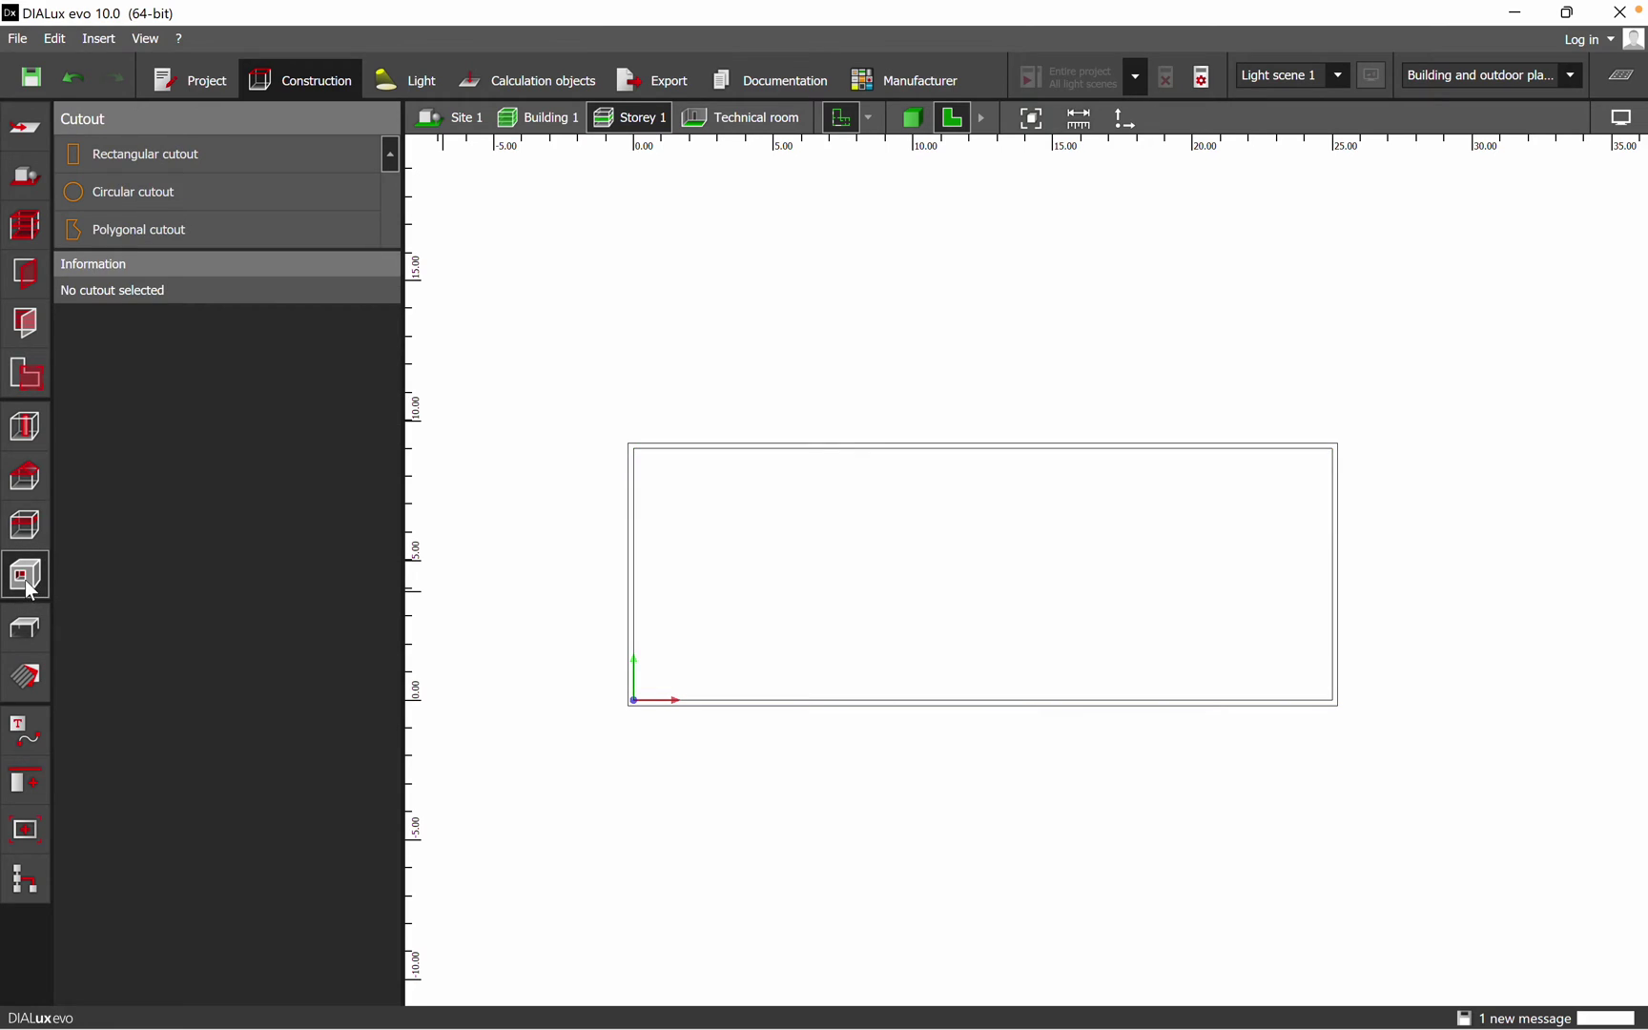
- Browse the object library and catalogs, then pick the 100x200 Square shelf as the active object
{"action": "left_click", "coordinate": [30, 635]}
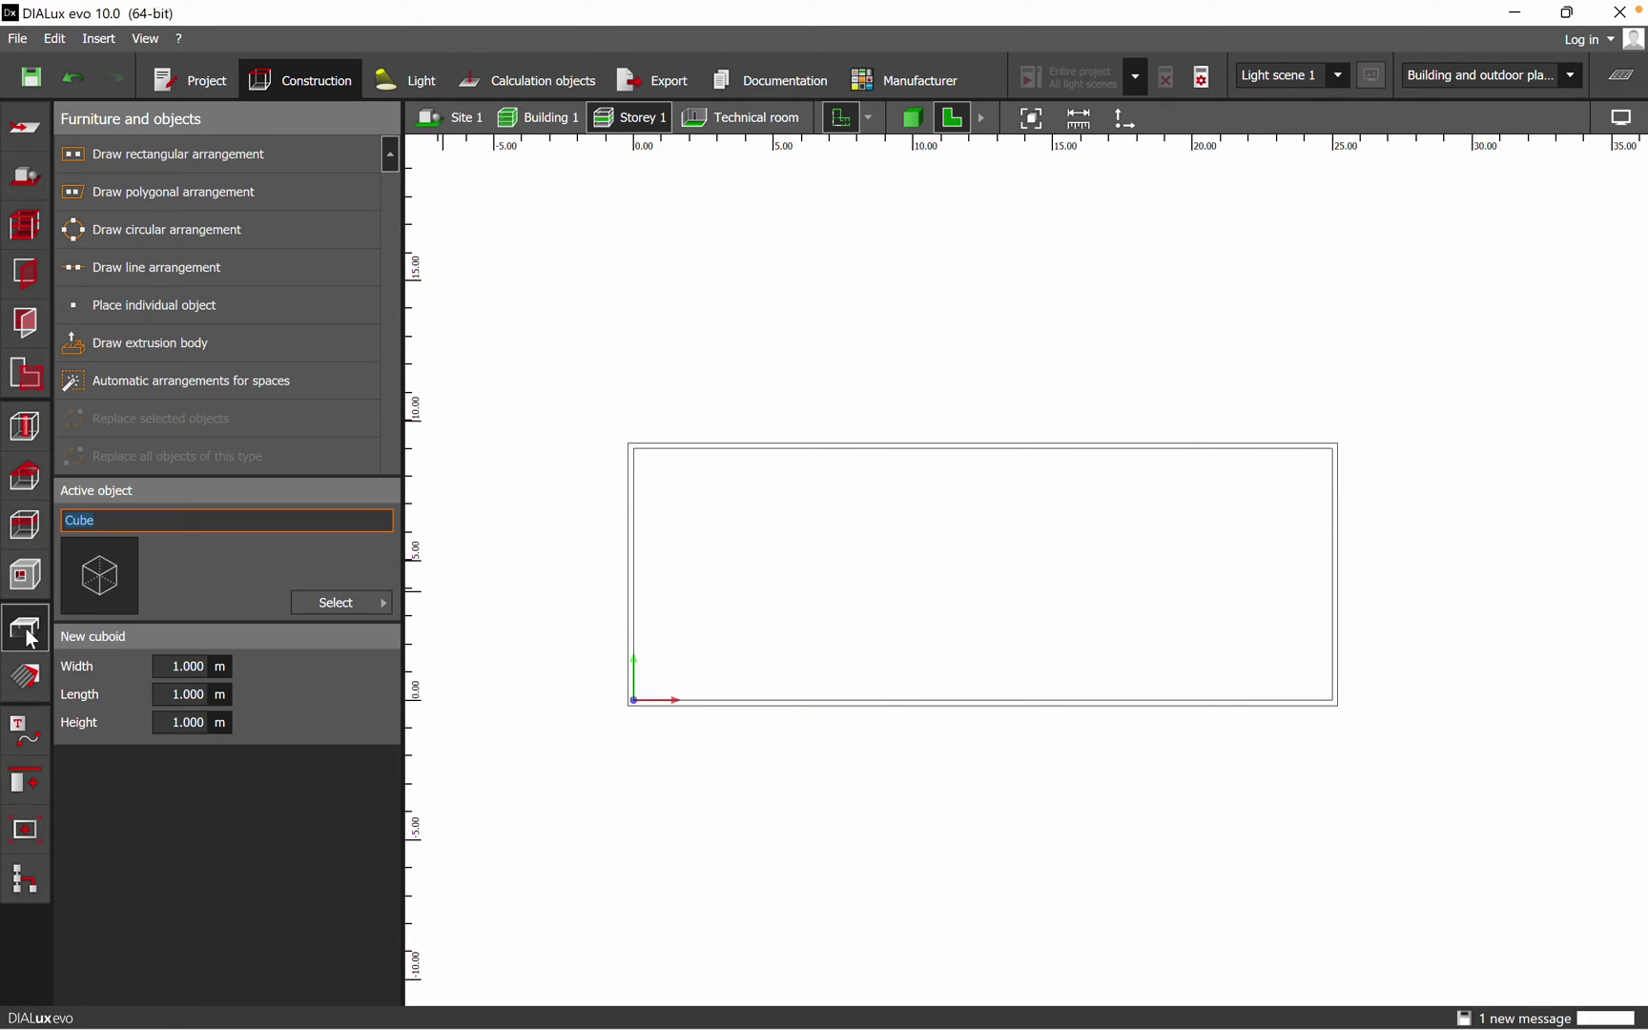
{"action": "left_click", "coordinate": [21, 689]}
{"action": "left_click", "coordinate": [315, 599]}
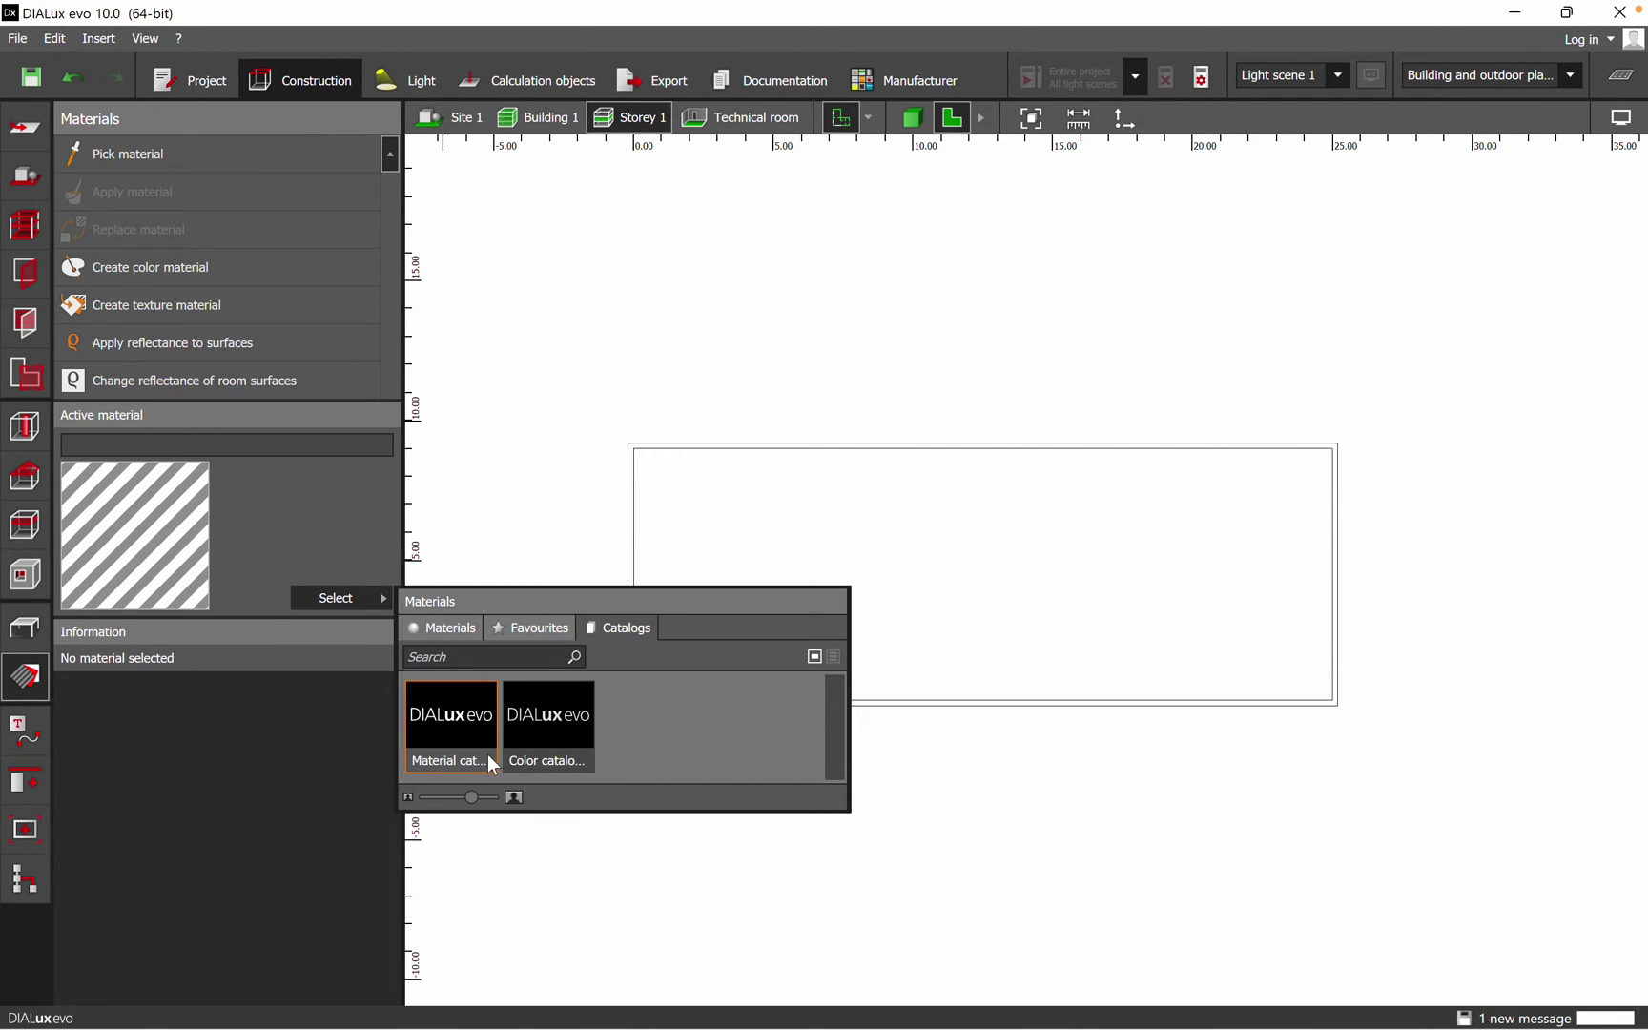
{"action": "left_click", "coordinate": [37, 634]}
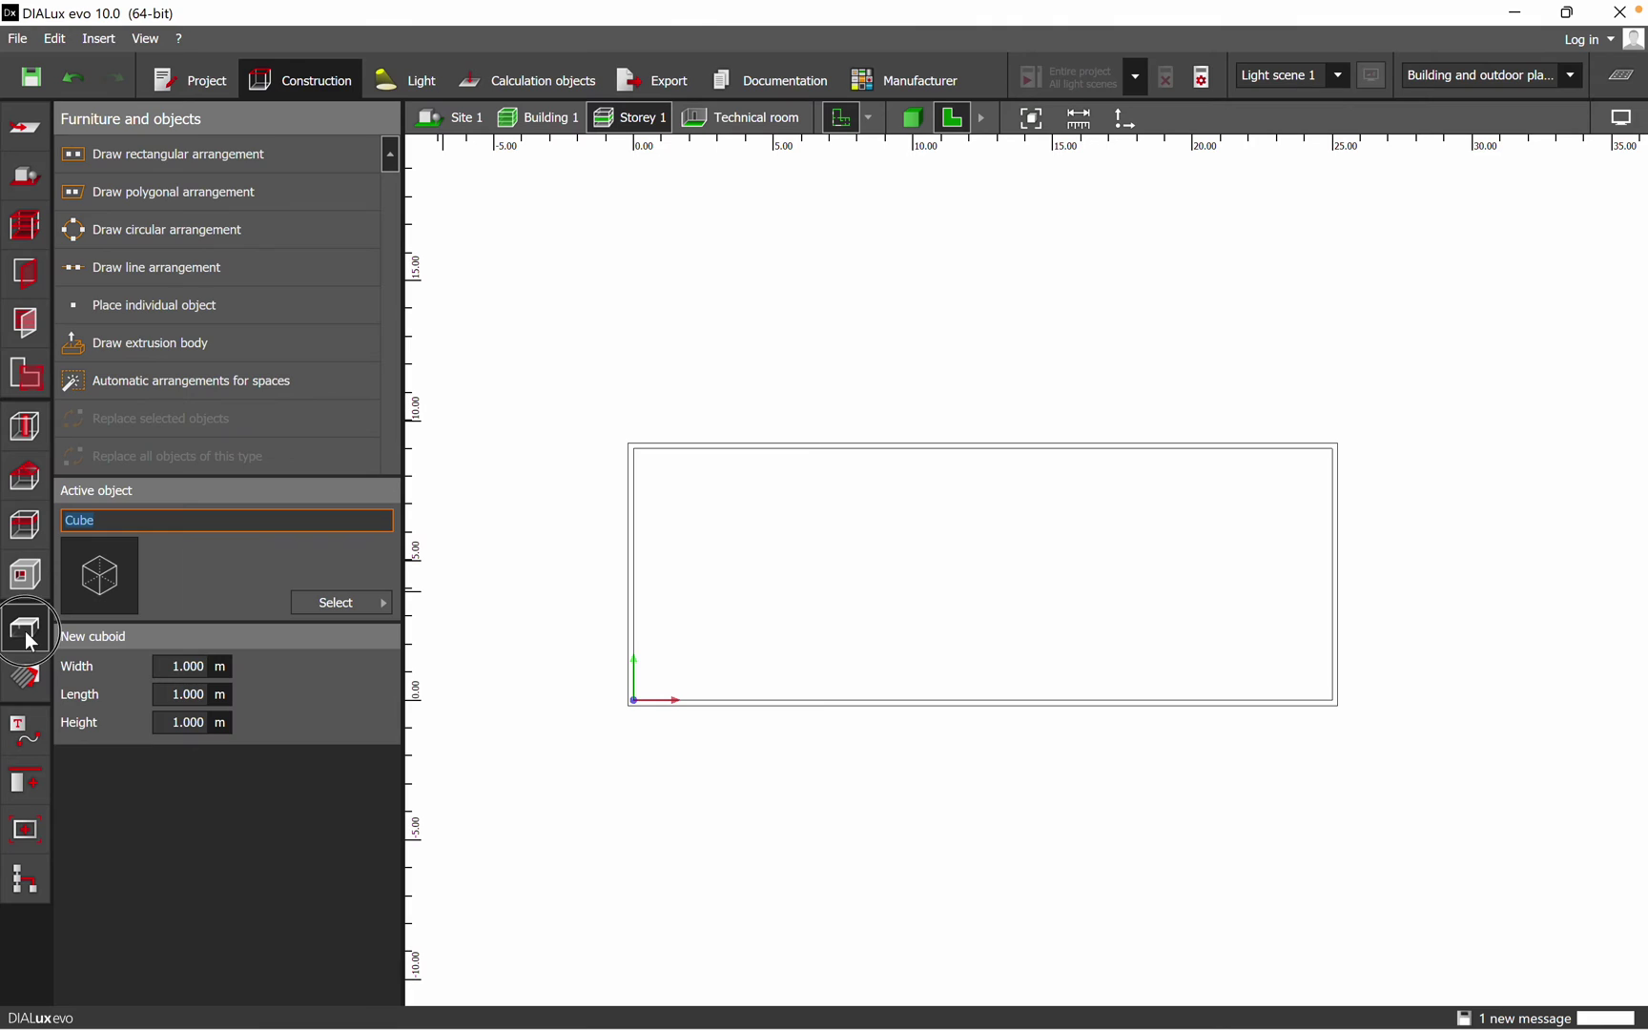
{"action": "left_click", "coordinate": [363, 610]}
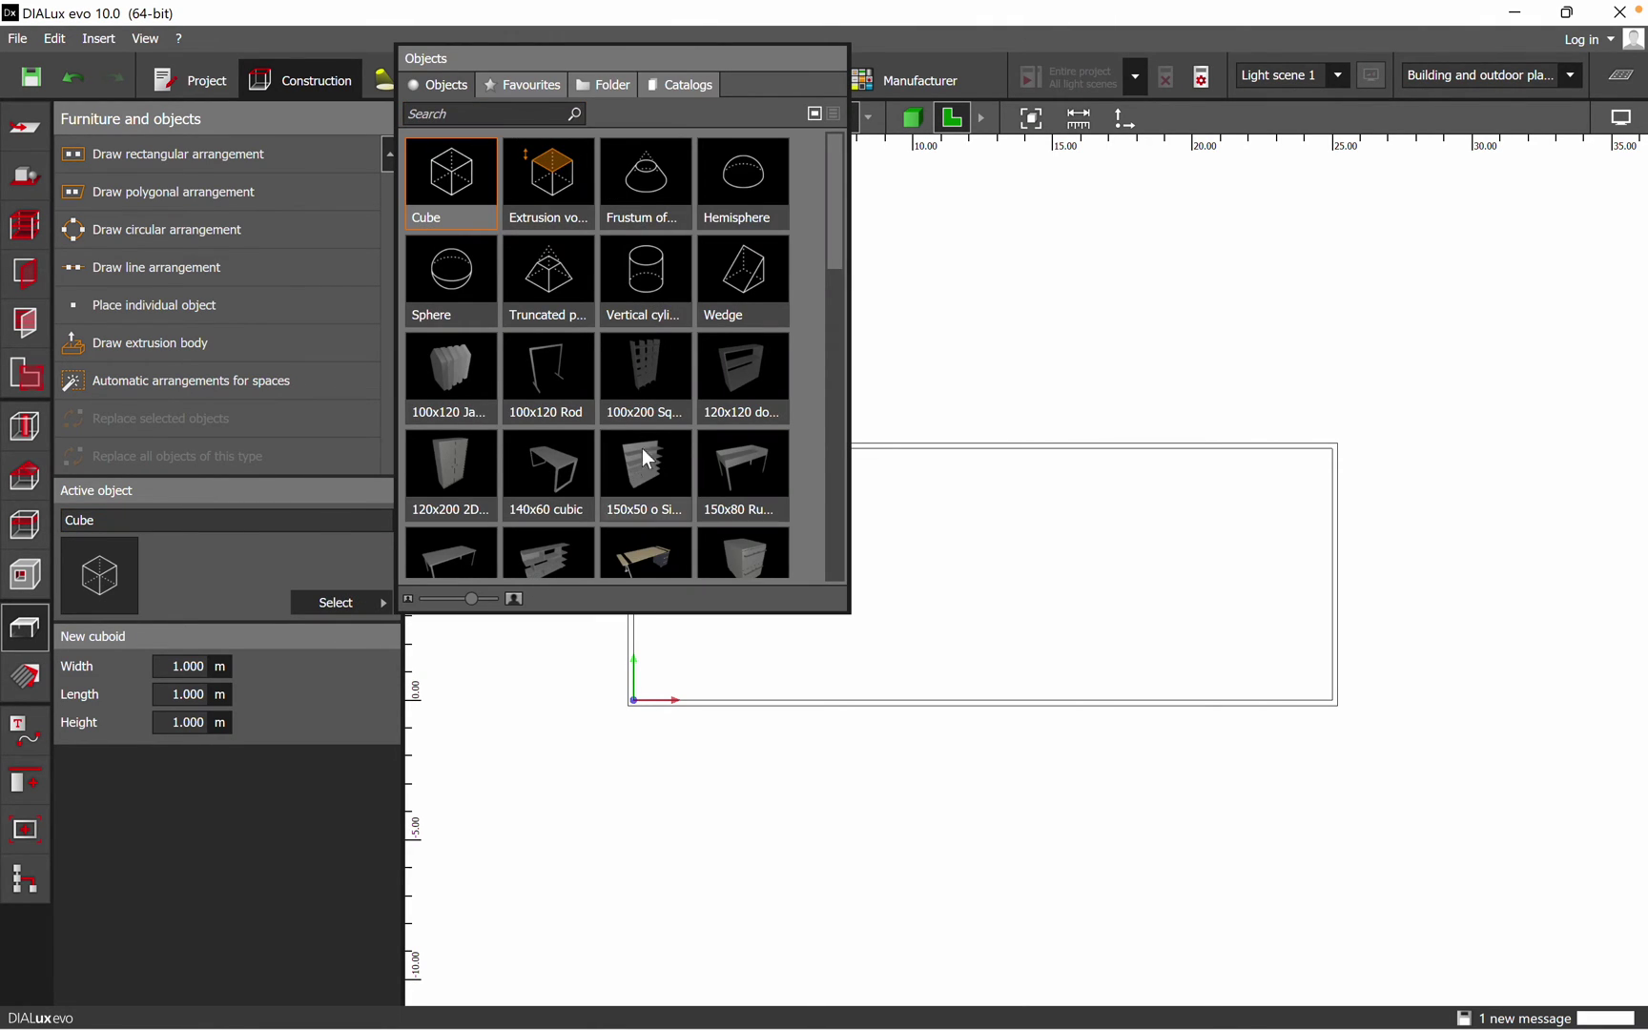
{"action": "left_click", "coordinate": [706, 87]}
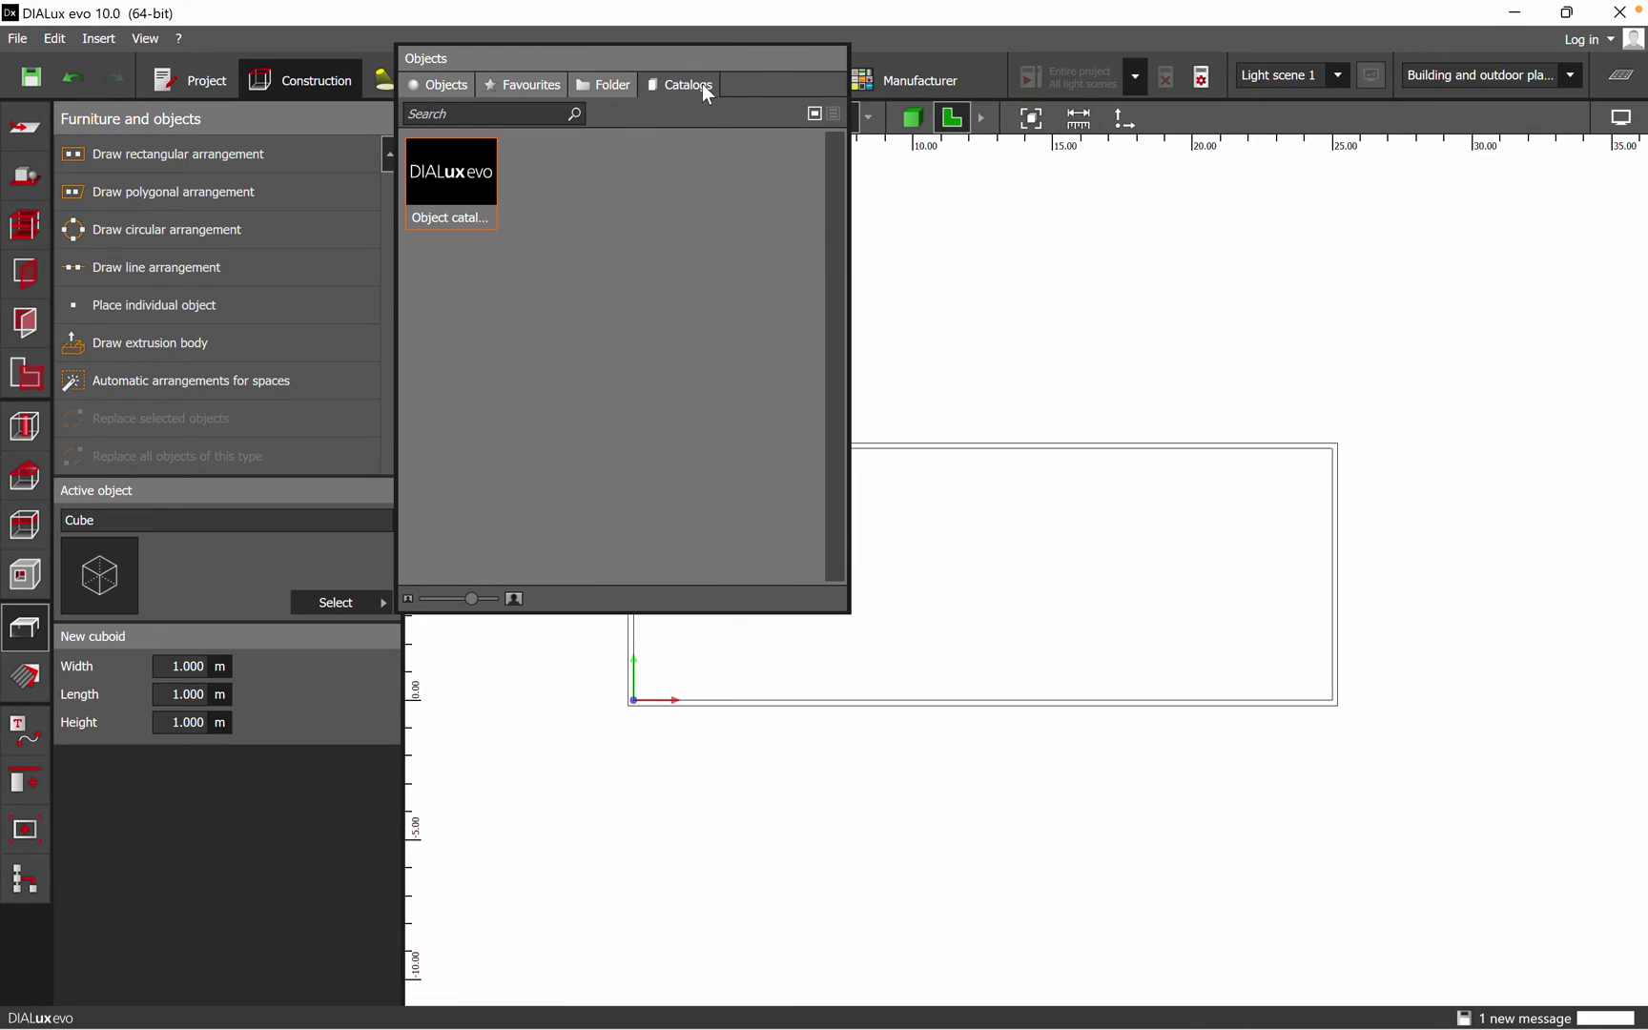
{"action": "left_click", "coordinate": [440, 88]}
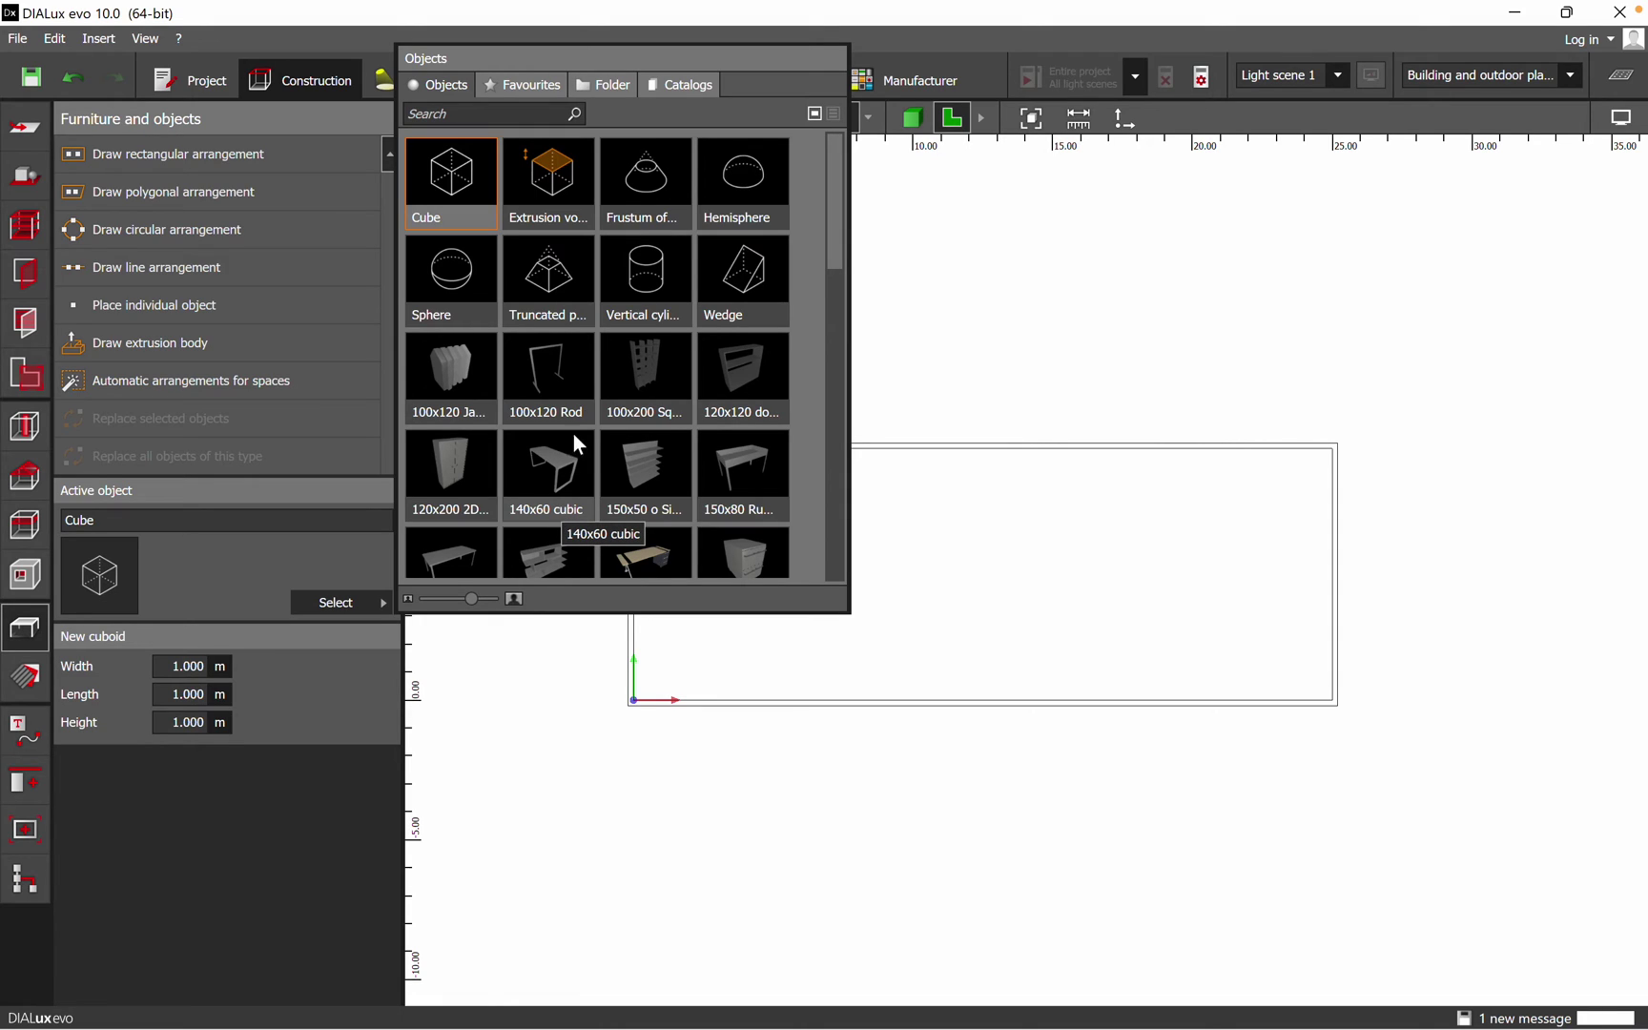
{"action": "left_click", "coordinate": [658, 367]}
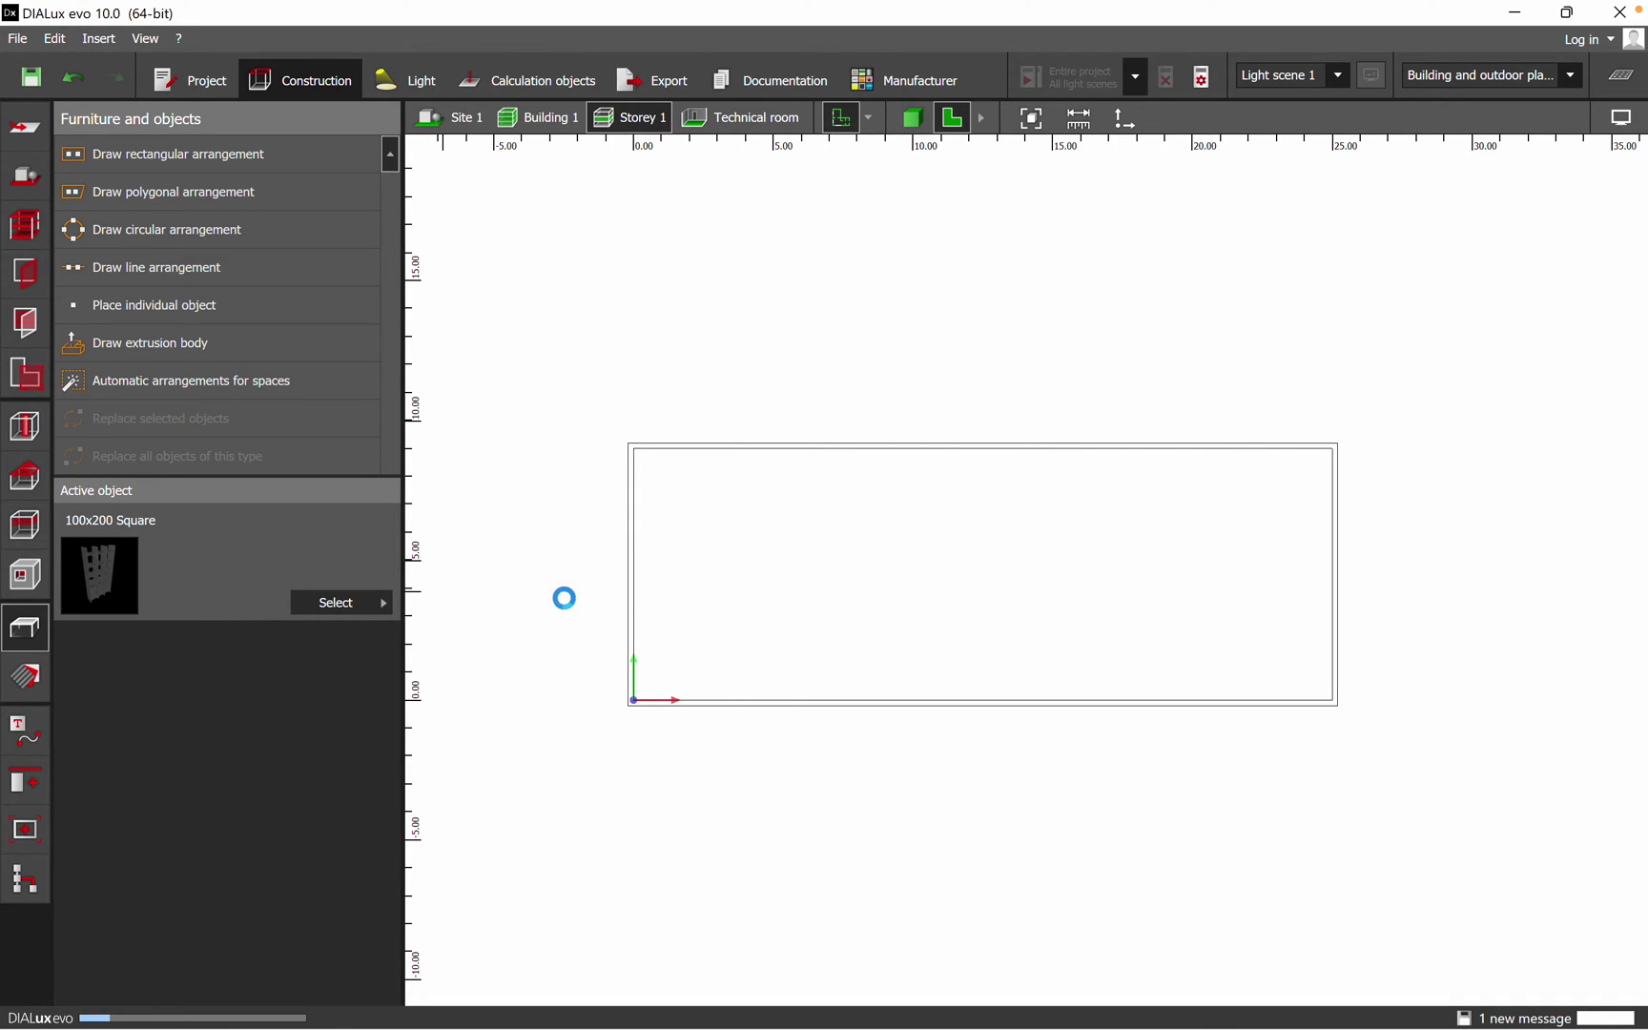
- In 3D view, place two rectangular 3 m columns on the room floor
{"action": "left_click", "coordinate": [913, 116]}
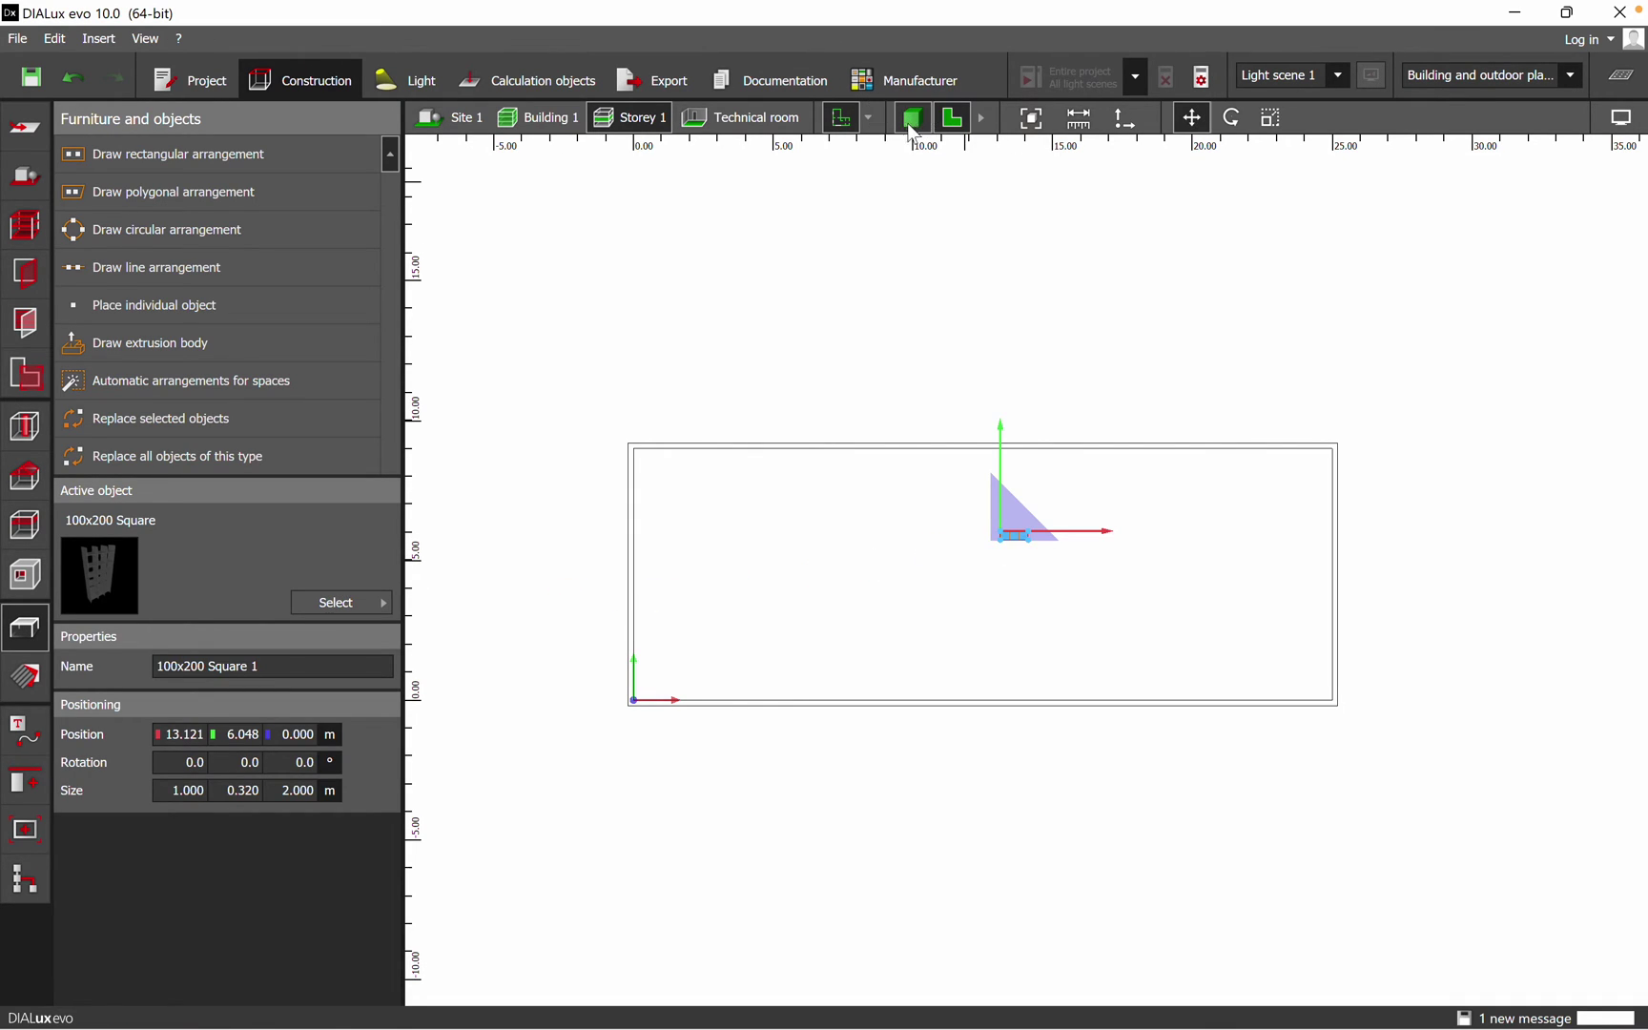
{"action": "left_click_drag", "start_coordinate": [1051, 658], "coordinate": [863, 676]}
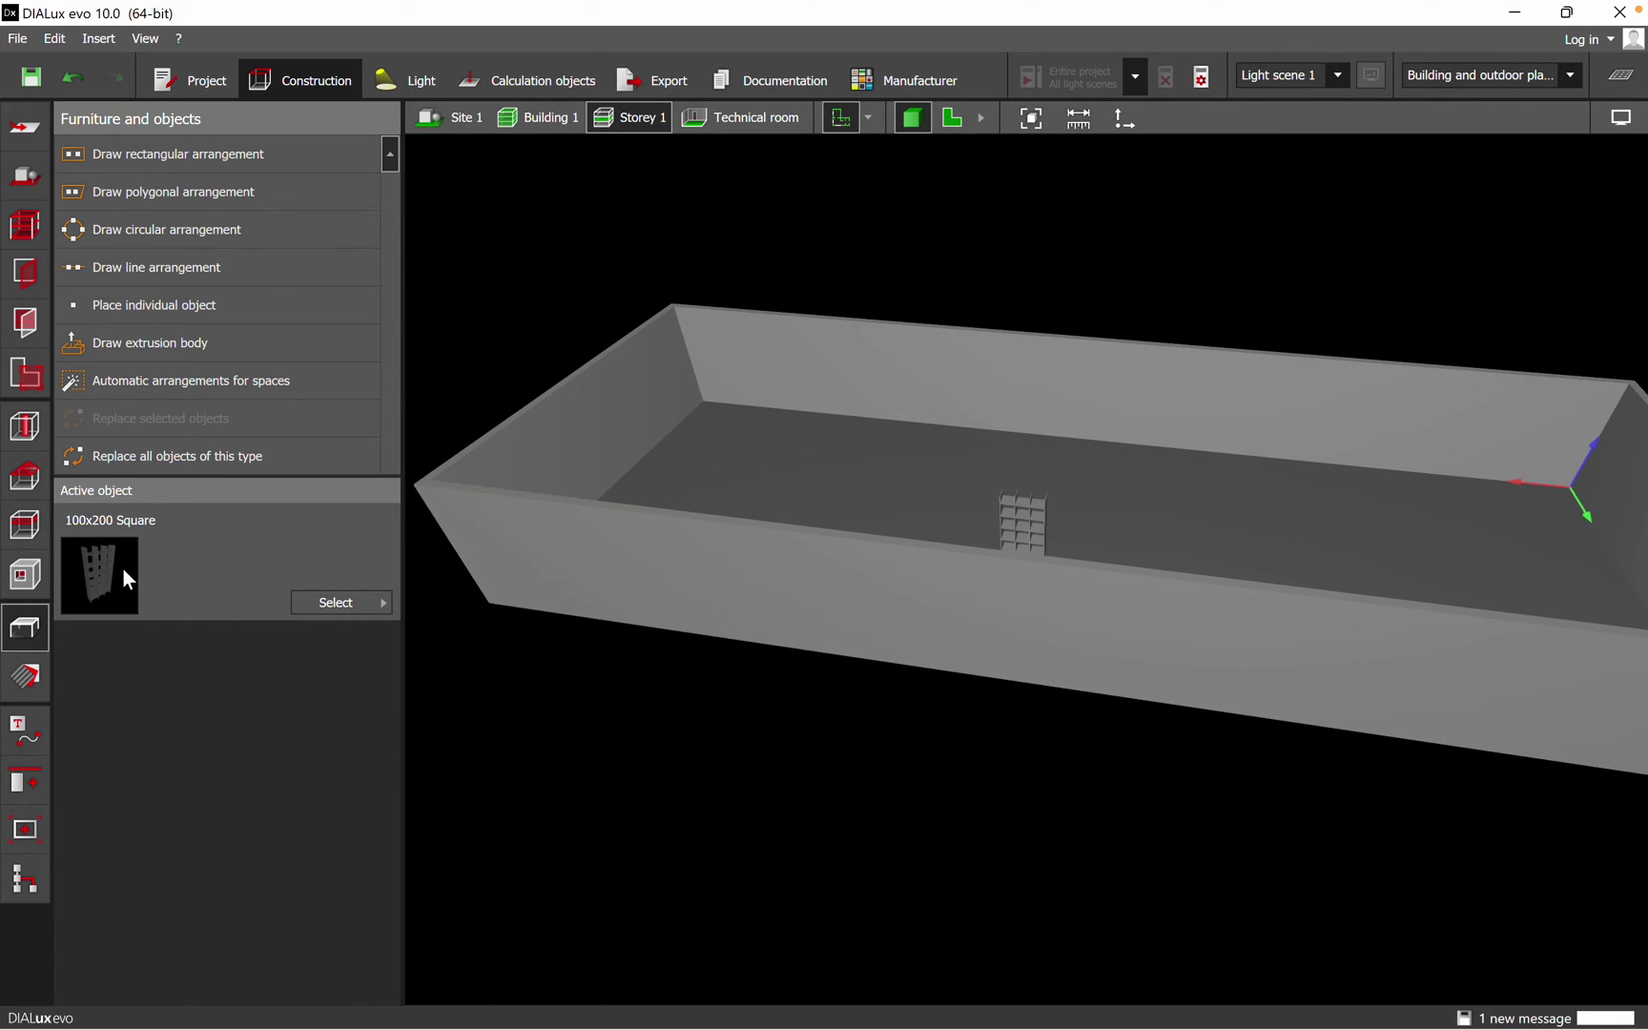
{"action": "left_click", "coordinate": [29, 526]}
{"action": "left_click", "coordinate": [27, 484]}
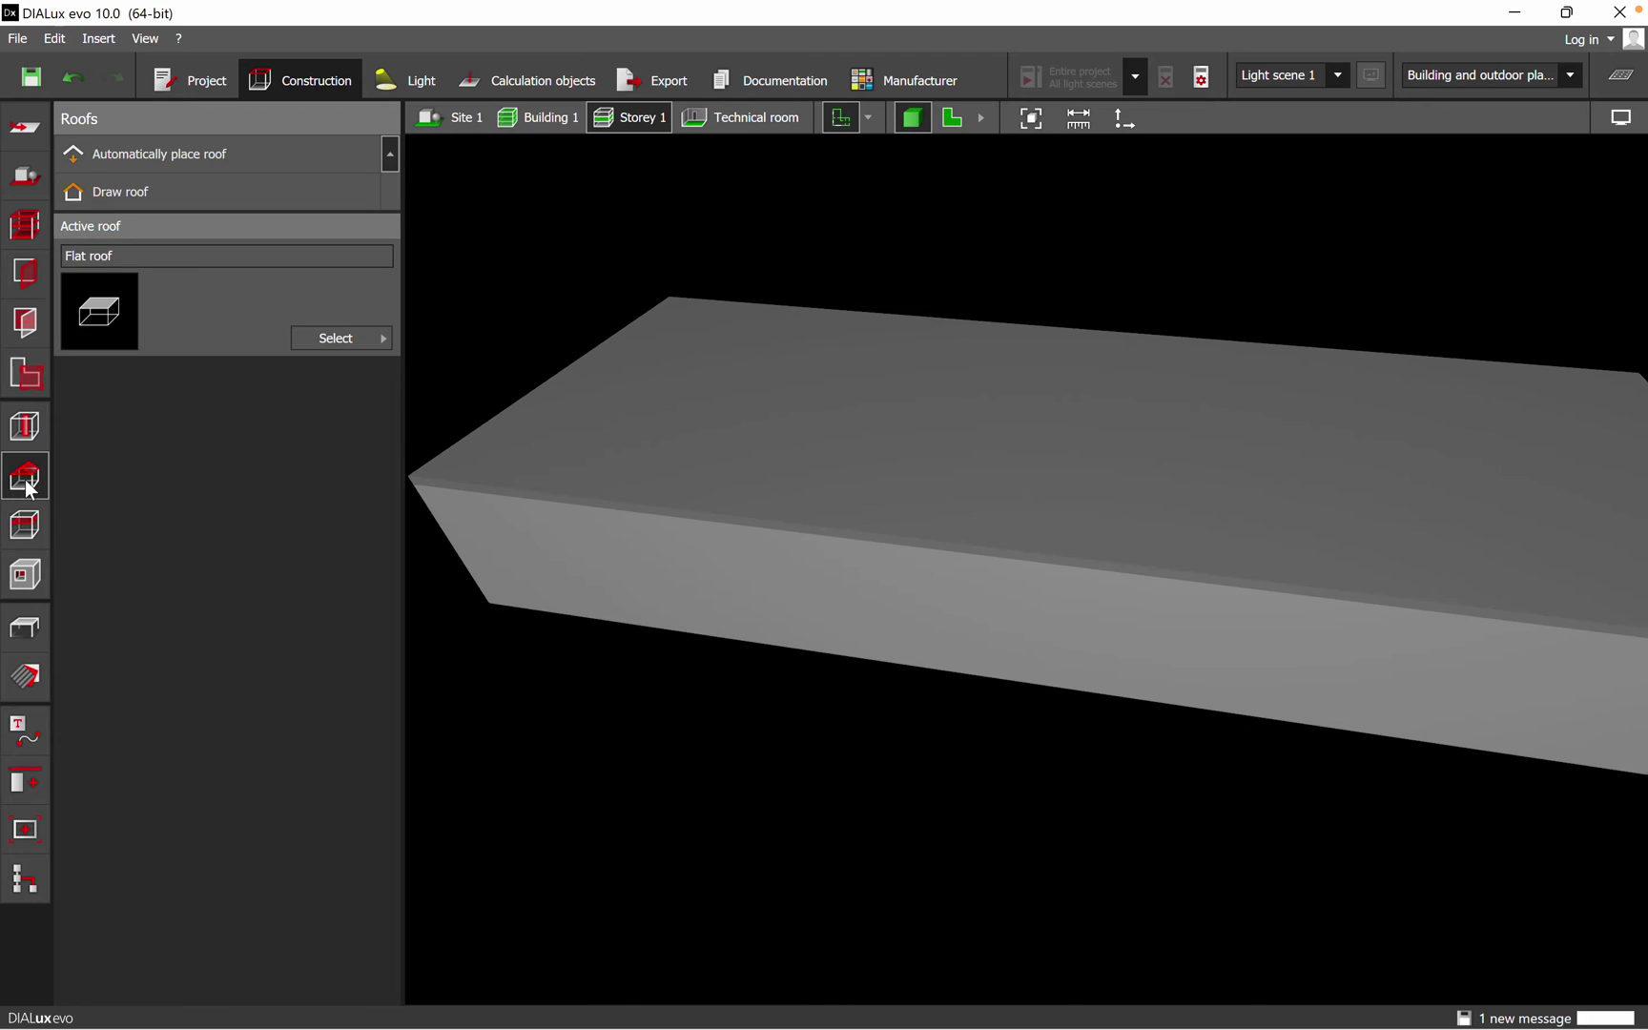
{"action": "left_click", "coordinate": [23, 416]}
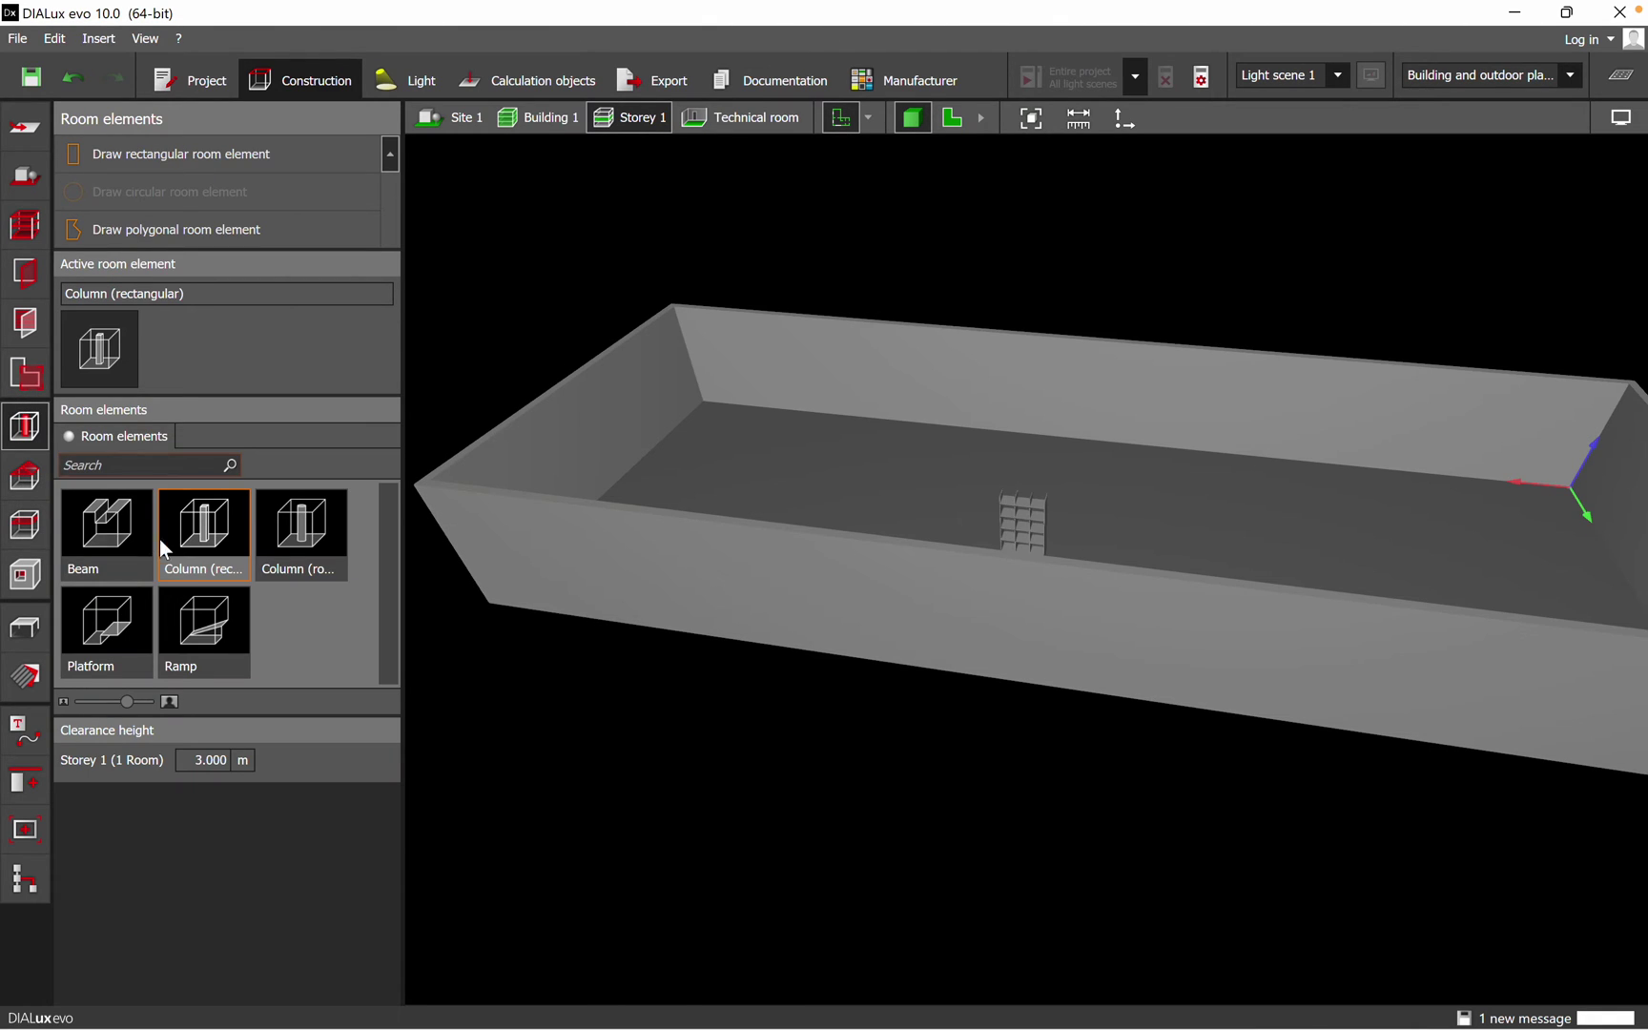
{"action": "left_click", "coordinate": [829, 490]}
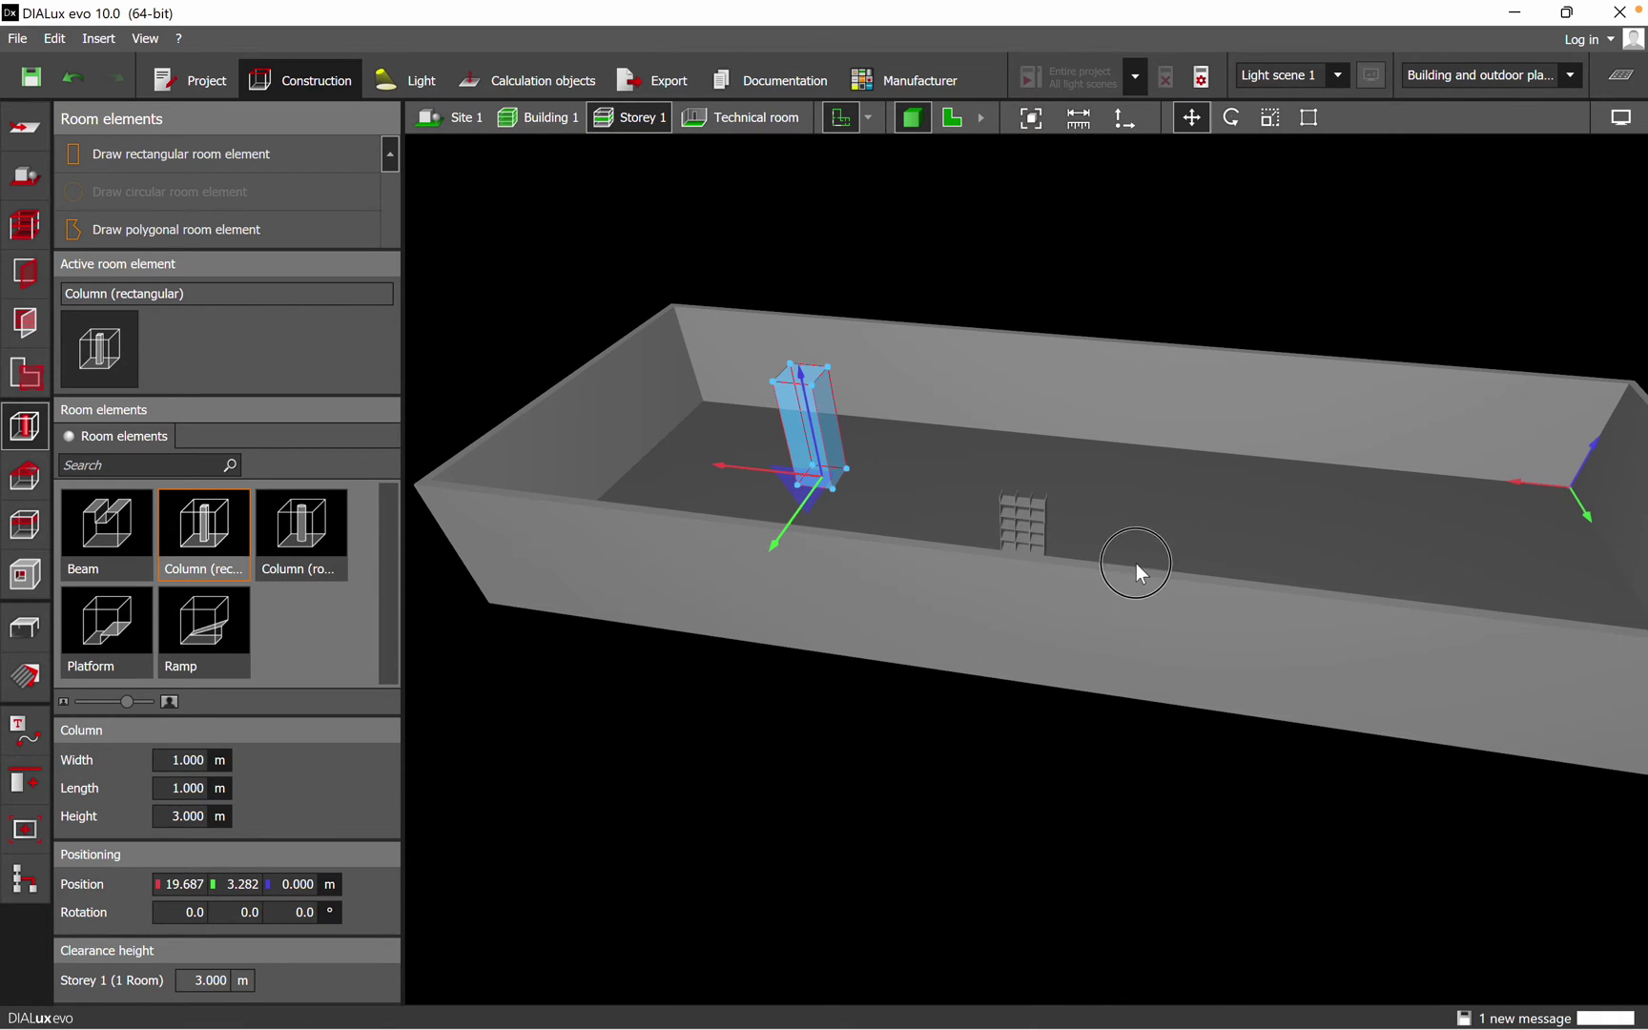
{"action": "left_click", "coordinate": [1273, 545]}
{"action": "key", "text": "Escape"}
- Look down into the room, select the nearer column and bring up the roof options
{"action": "left_click_drag", "start_coordinate": [1067, 789], "coordinate": [1014, 725]}
{"action": "left_click", "coordinate": [1059, 683]}
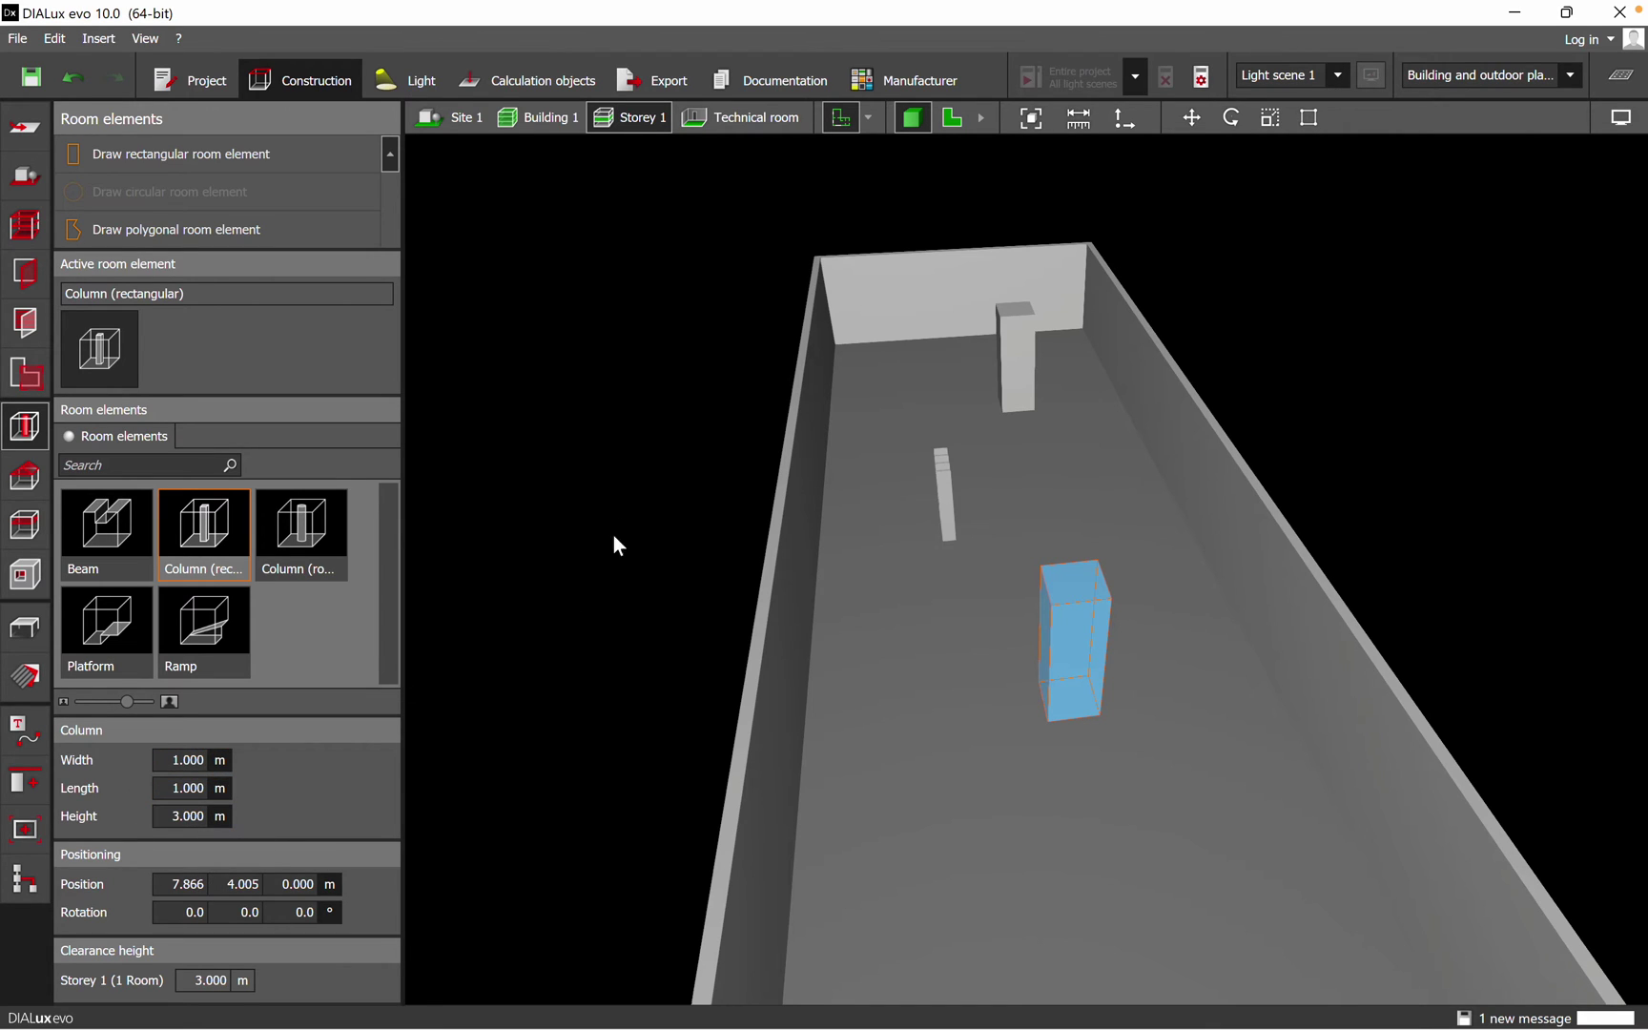
{"action": "left_click", "coordinate": [11, 476]}
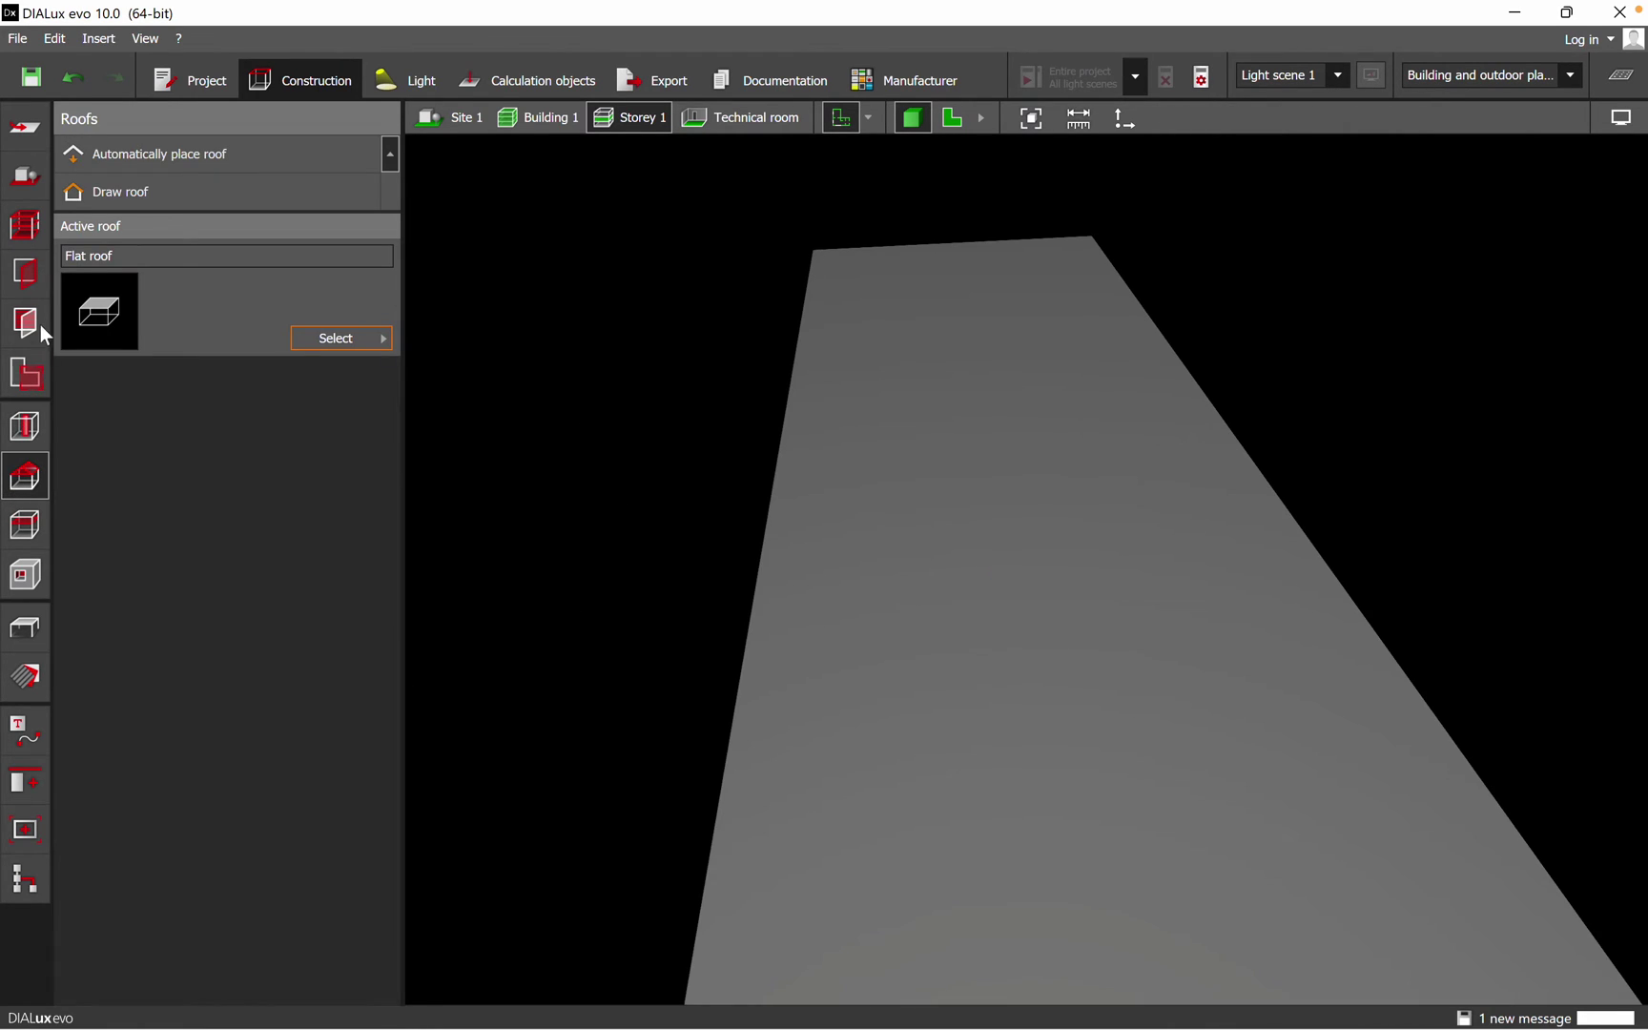
- In 2D plan, place a standard 1.000 × 1.350 m window in the room's top wall
{"action": "left_click", "coordinate": [24, 284]}
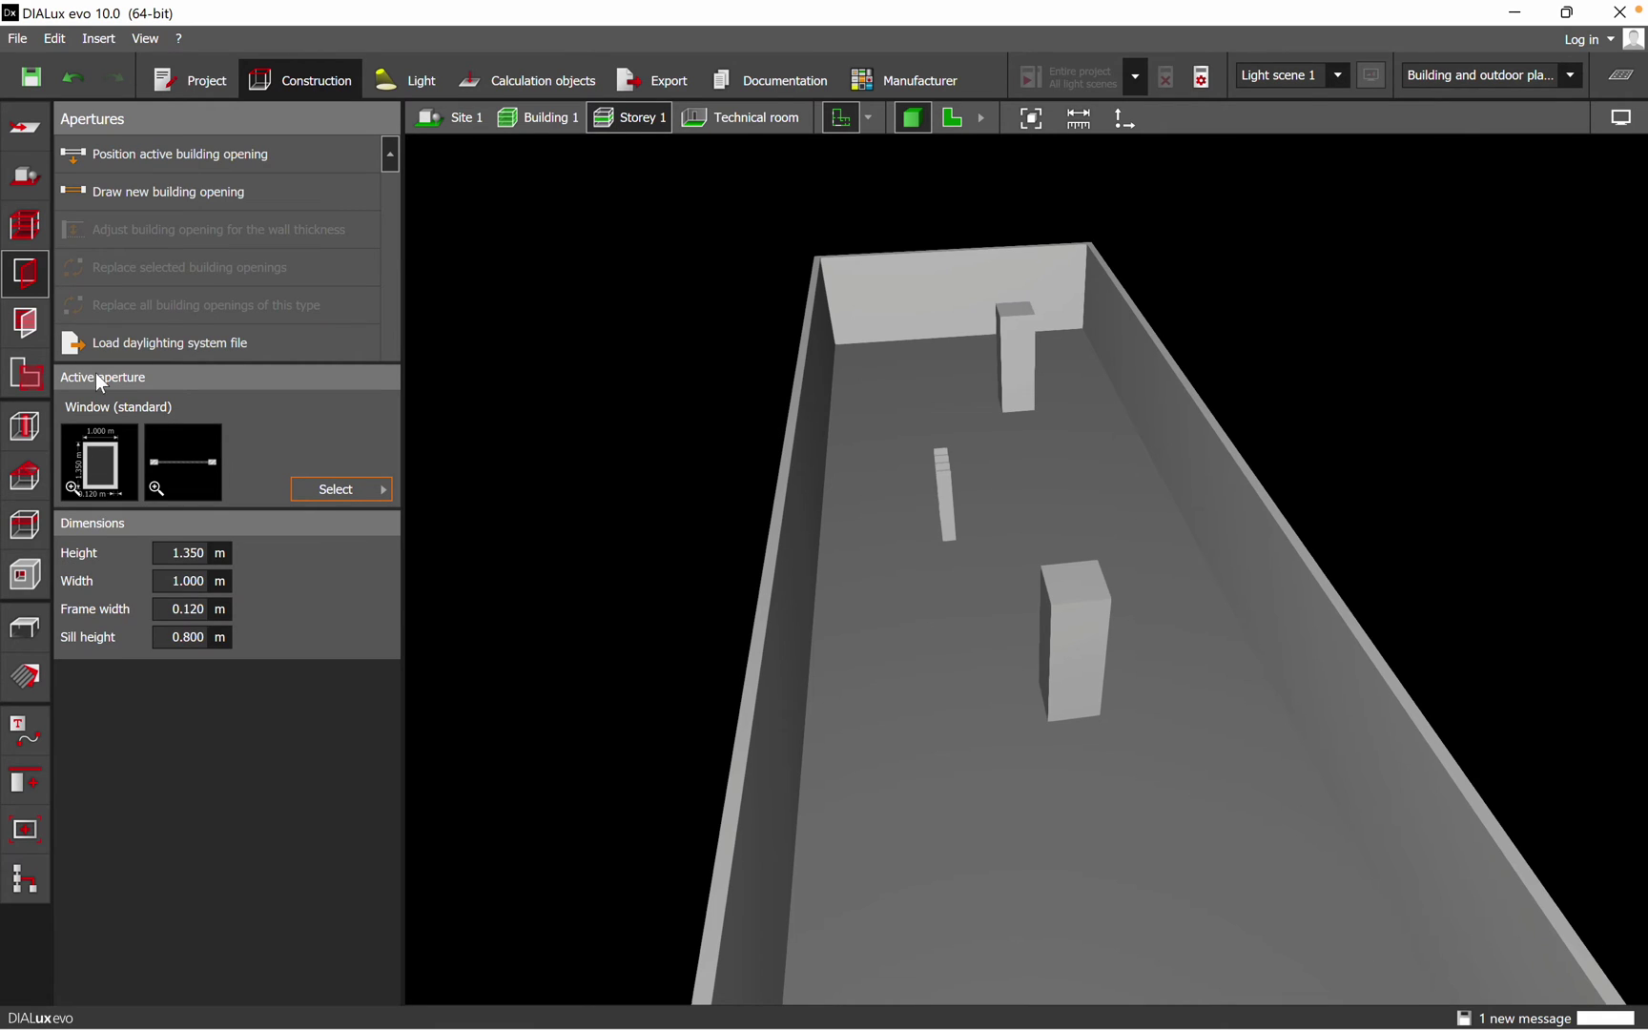
{"action": "left_click_drag", "start_coordinate": [918, 817], "coordinate": [1068, 540]}
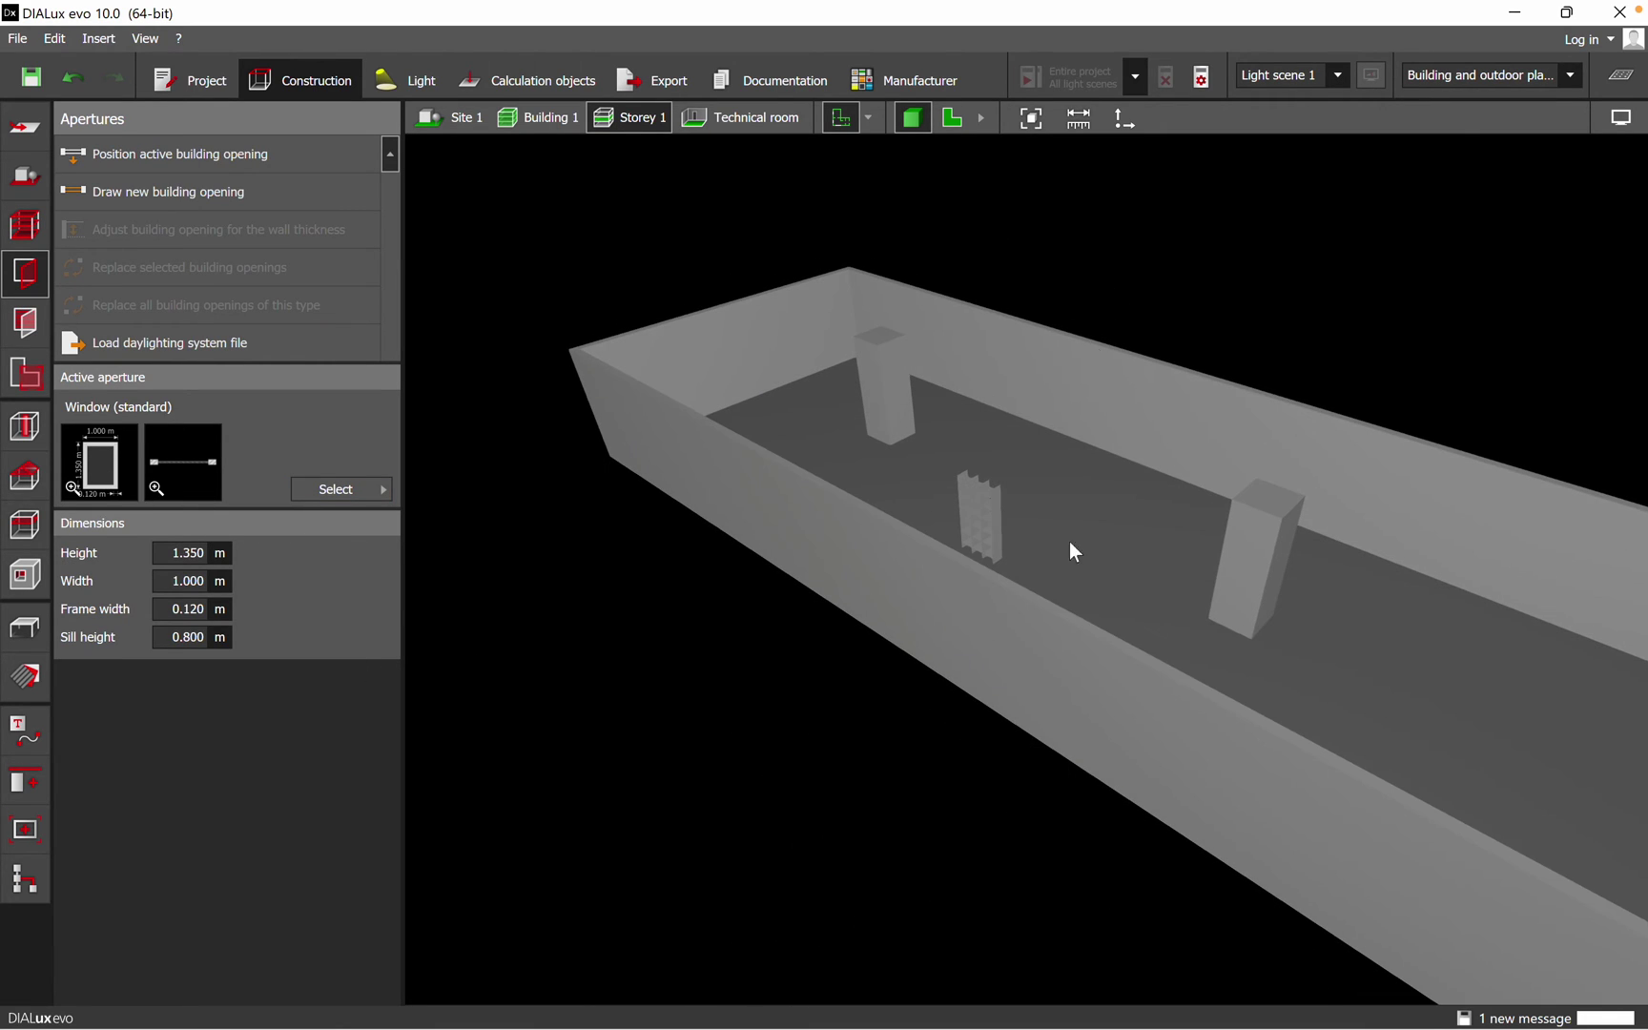
{"action": "left_click", "coordinate": [952, 118]}
{"action": "left_click", "coordinate": [190, 553]}
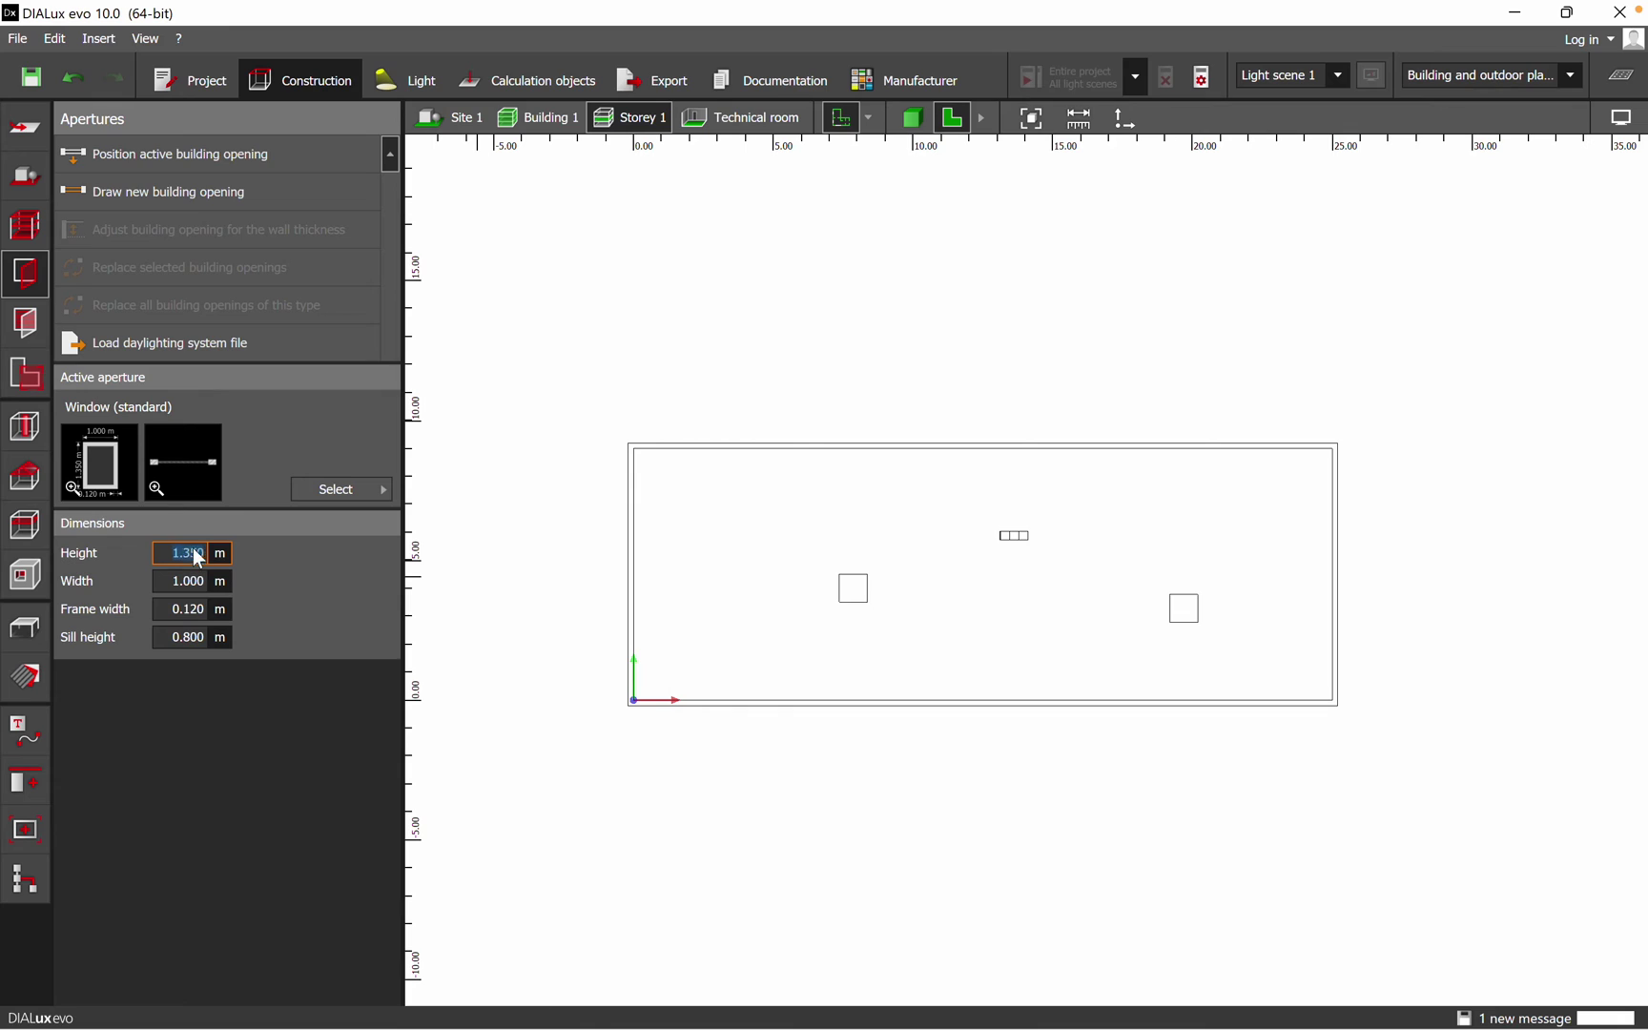
{"action": "left_click", "coordinate": [730, 448]}
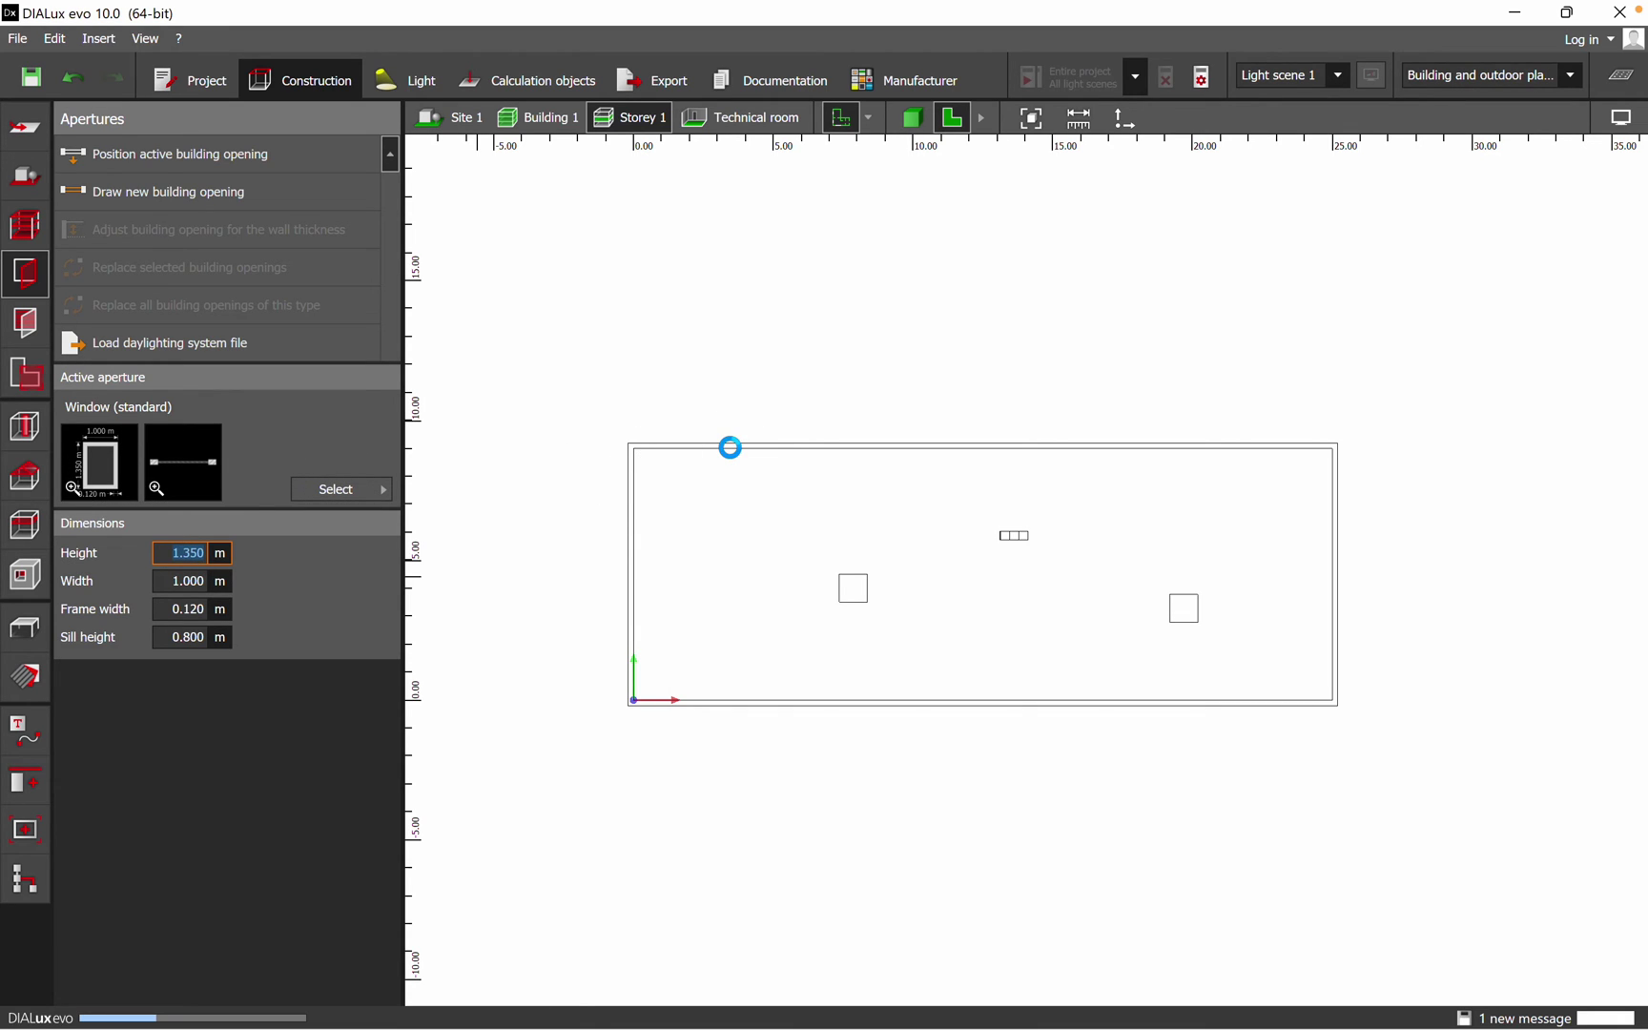
- Copy the window and paste a second one further along the same wall, then return to 3D
{"action": "scroll", "coordinate": [744, 456], "scroll_direction": "up", "scroll_amount": 10}
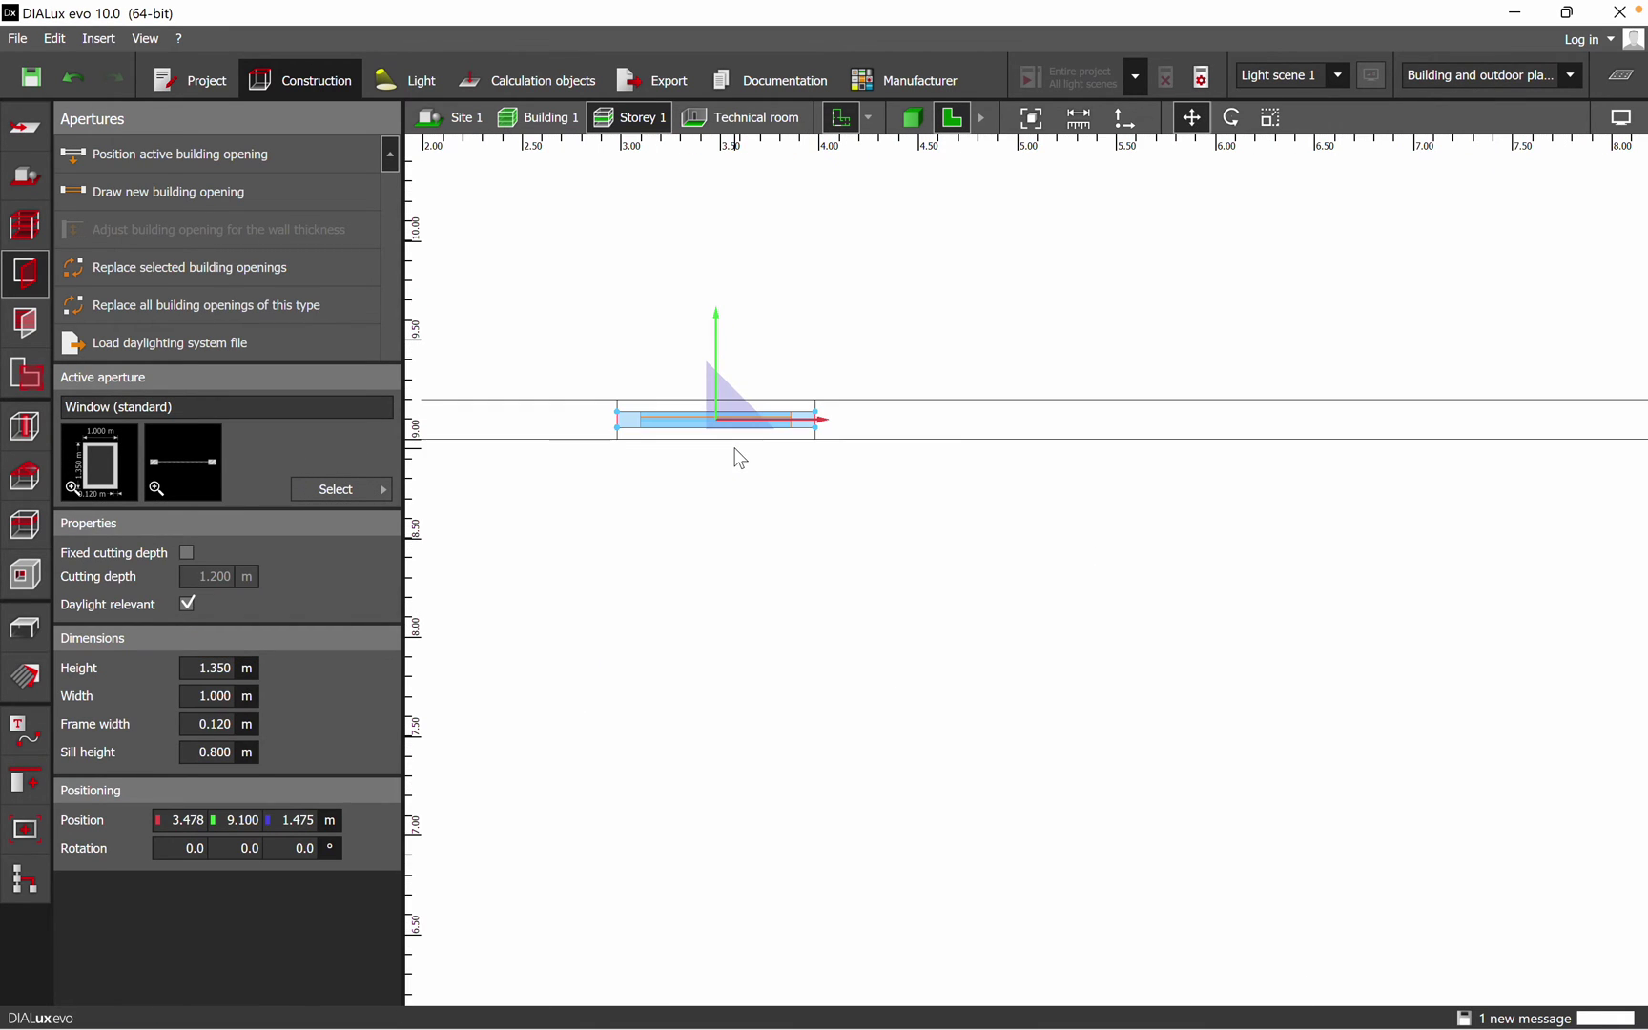
{"action": "right_click", "coordinate": [753, 418]}
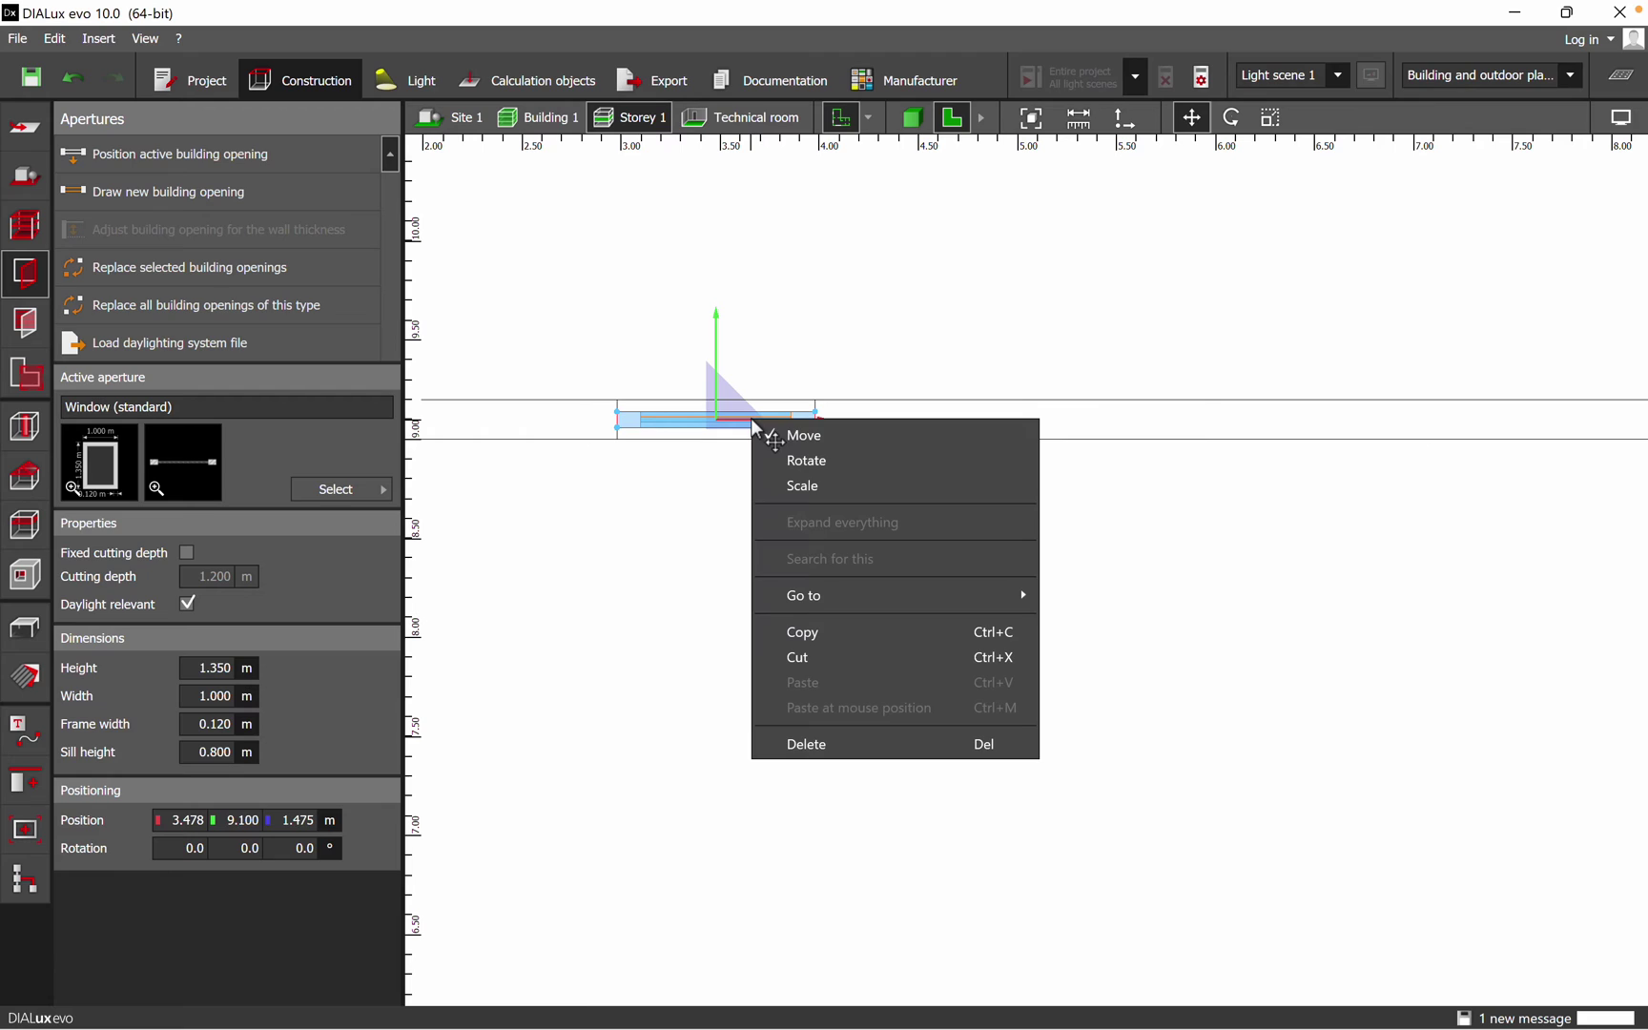
{"action": "left_click", "coordinate": [823, 636]}
{"action": "right_click", "coordinate": [1325, 426]}
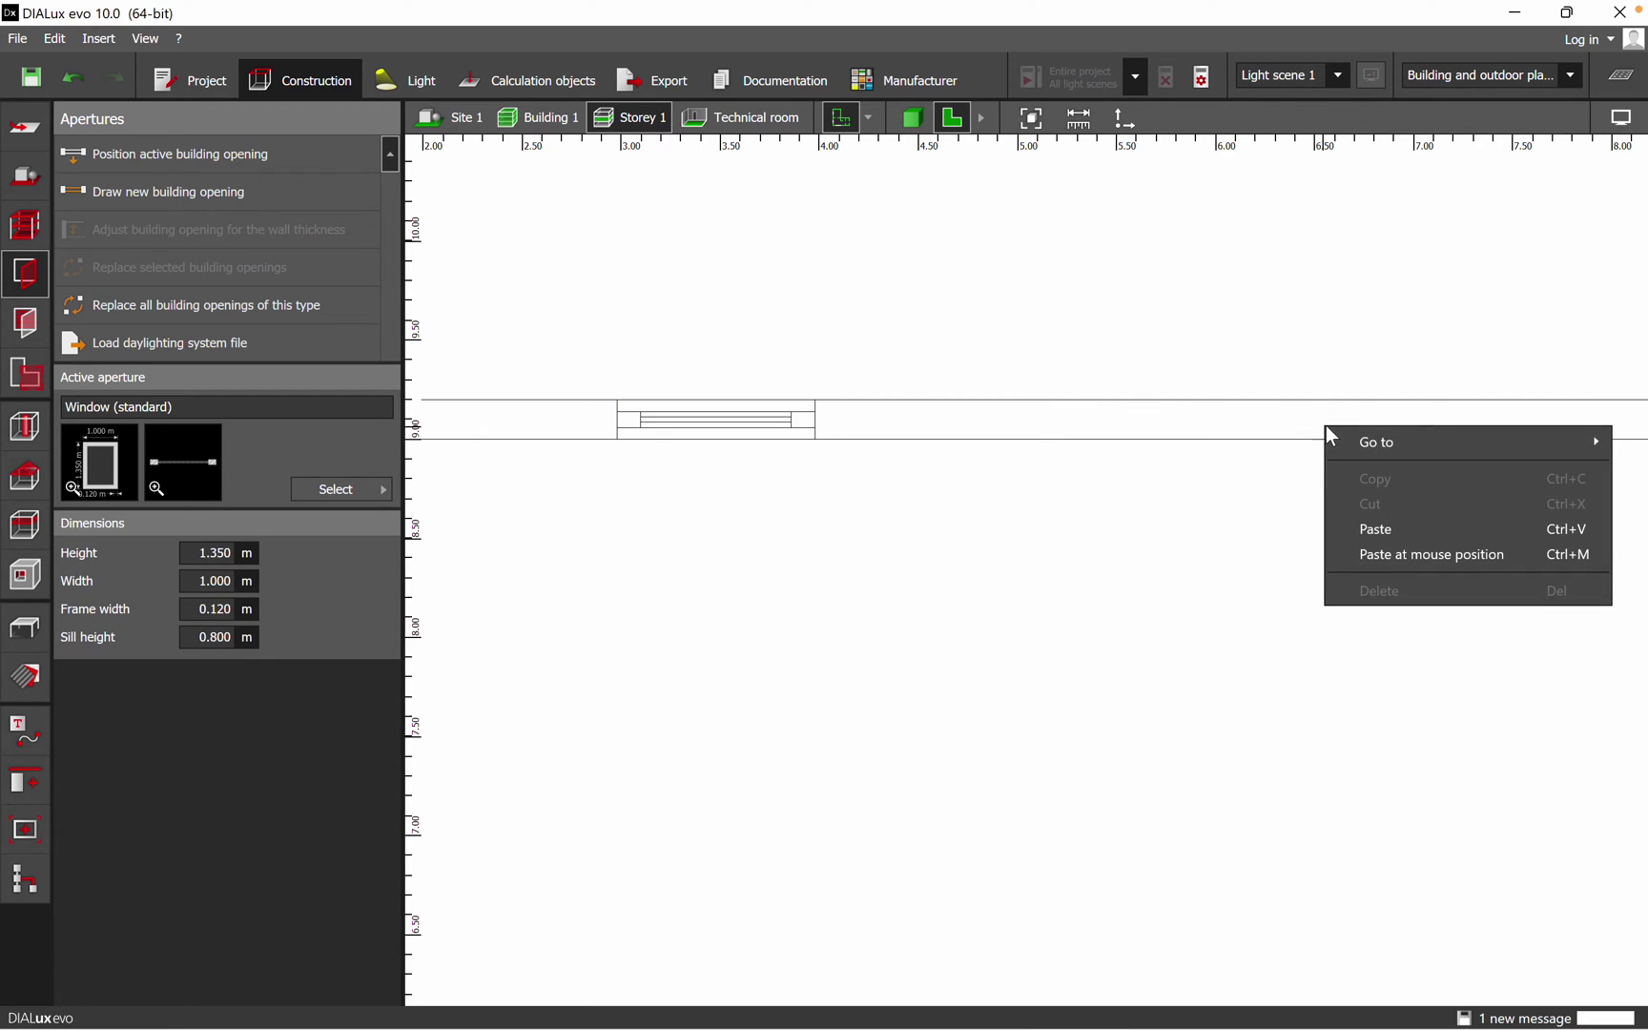
{"action": "left_click", "coordinate": [1398, 557]}
{"action": "left_click", "coordinate": [1328, 587]}
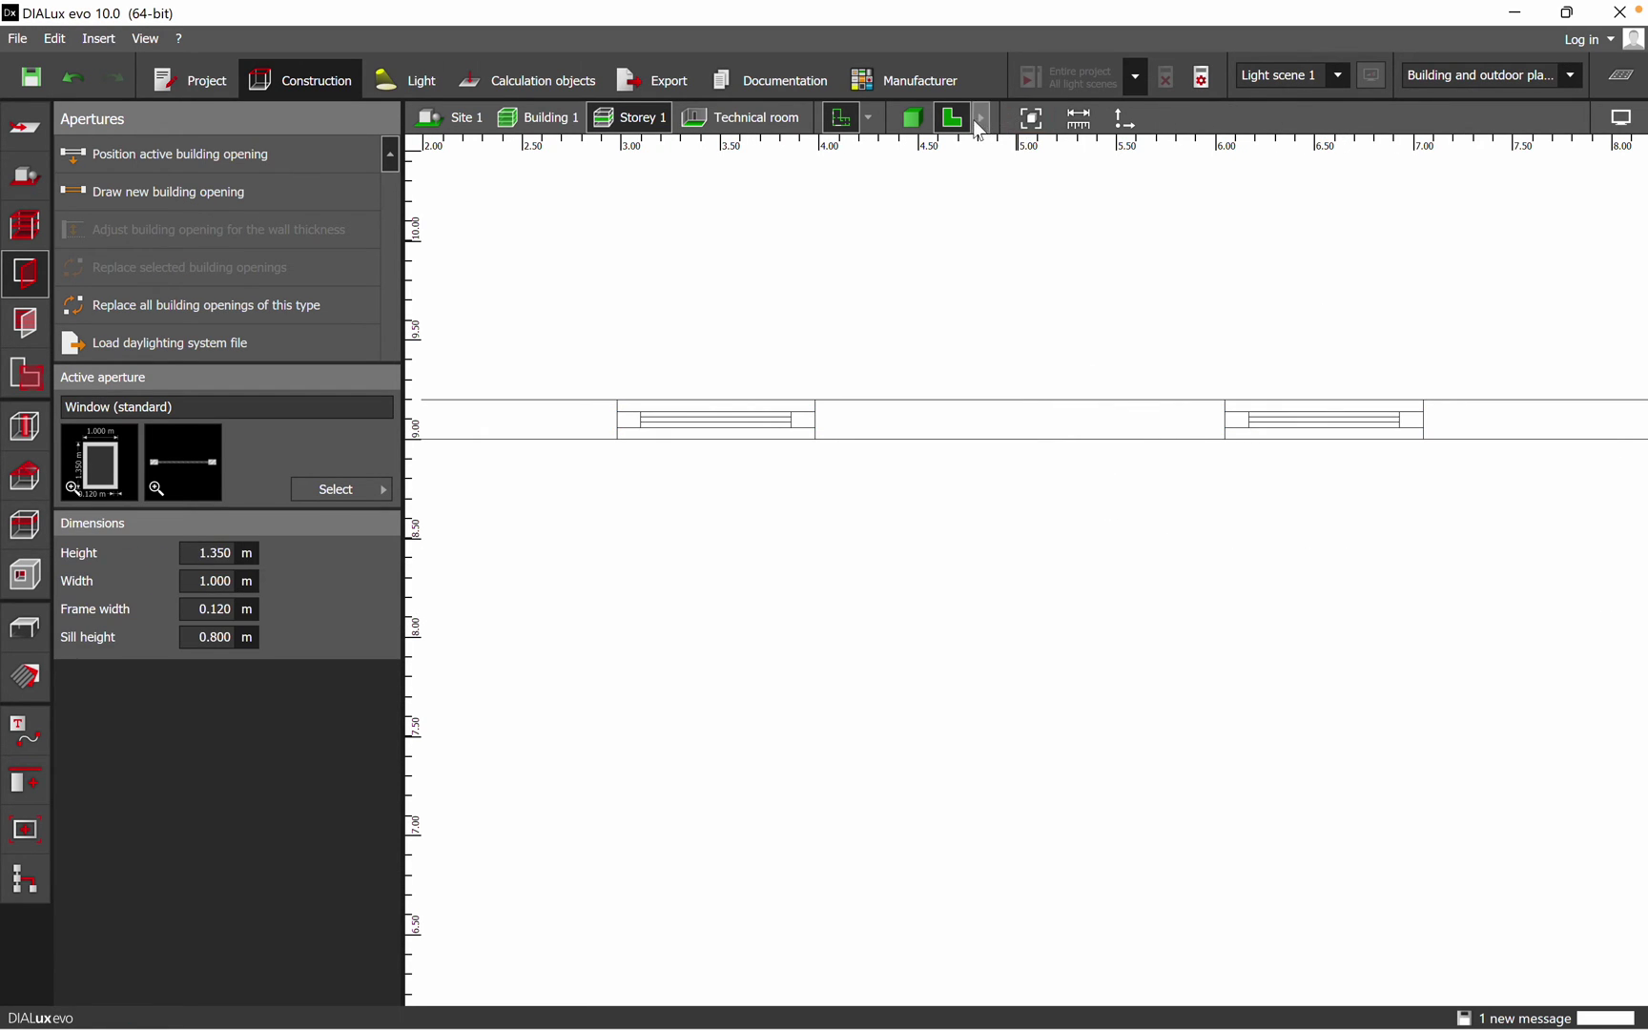
{"action": "left_click", "coordinate": [929, 124]}
- Orbit and zoom the 3D view to inspect the two windows in the long wall beside the shelf and columns
{"action": "left_click_drag", "start_coordinate": [913, 610], "coordinate": [1200, 657]}
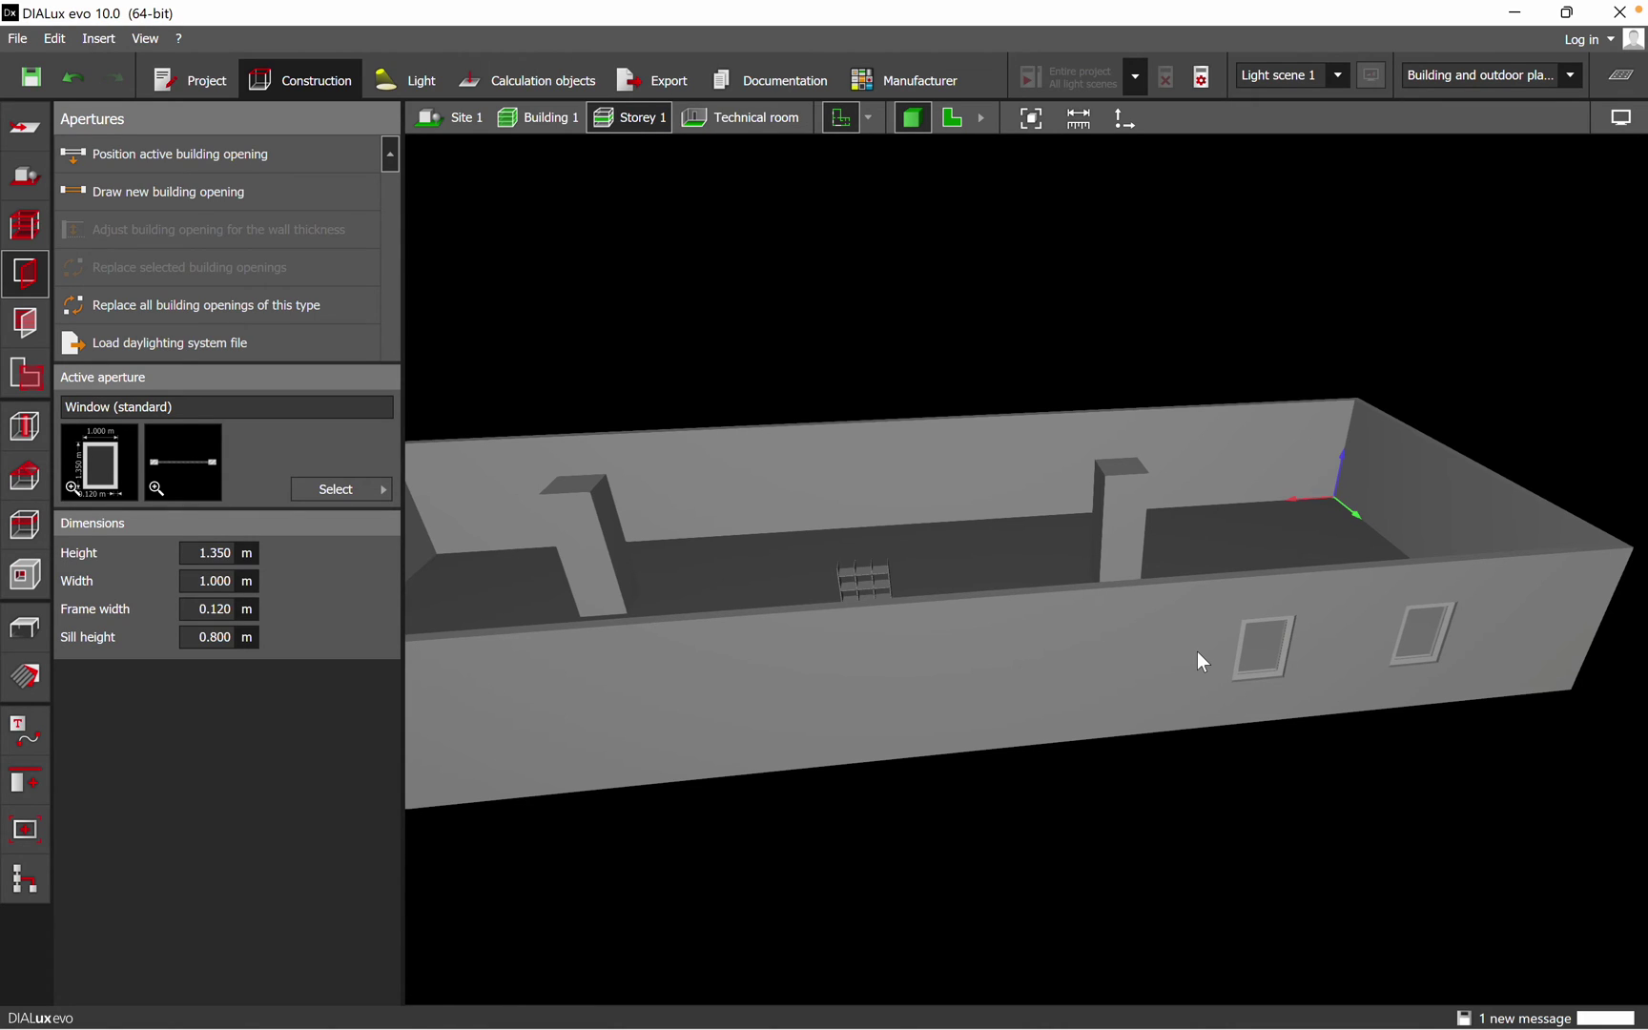
{"action": "left_click_drag", "start_coordinate": [1054, 537], "coordinate": [1001, 729]}
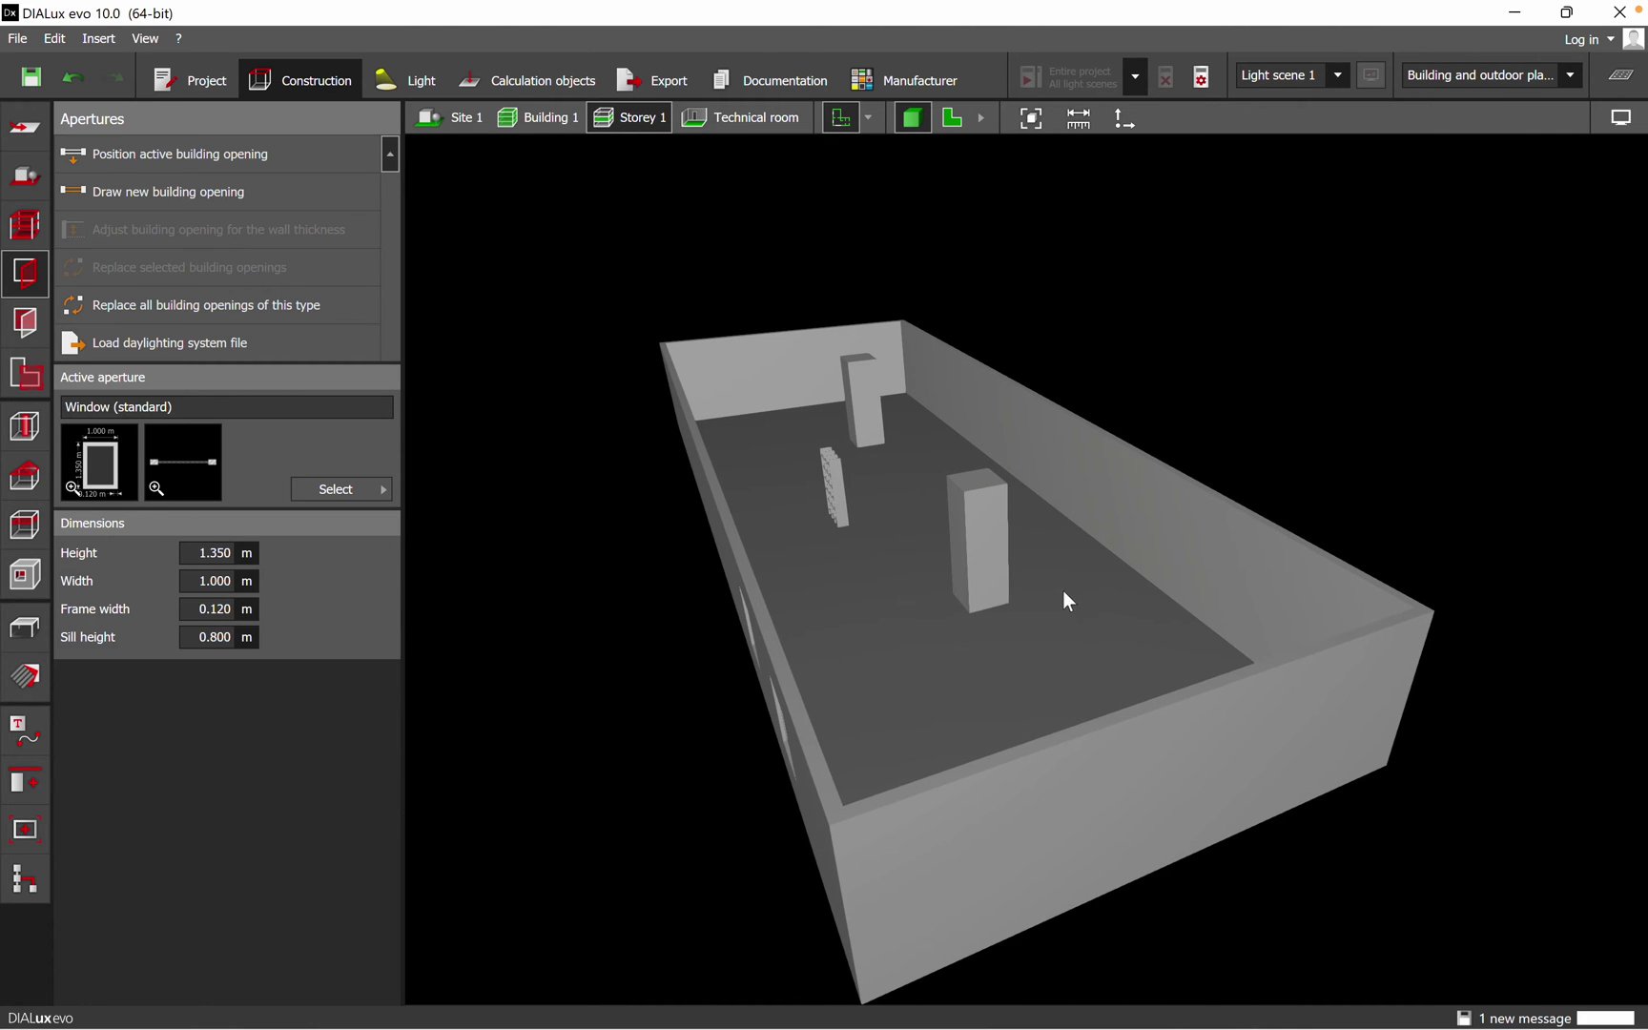
{"action": "left_click_drag", "start_coordinate": [1063, 596], "coordinate": [984, 649]}
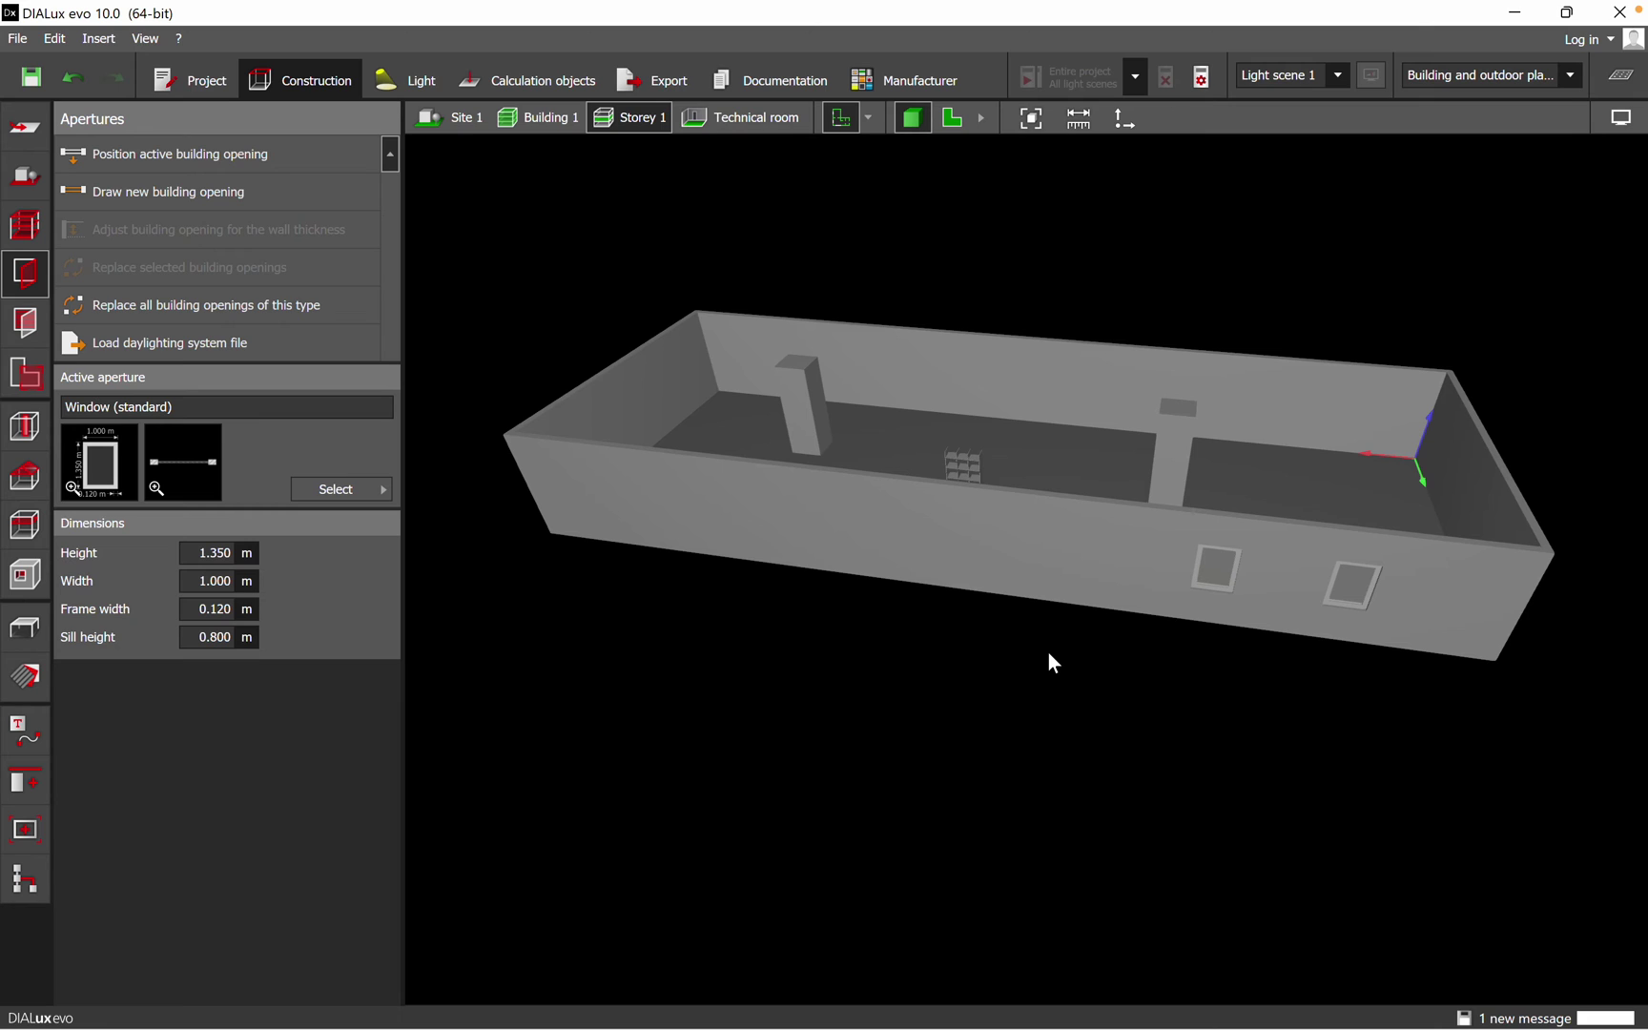
{"action": "mouse_move", "coordinate": [1038, 655]}
{"action": "left_mouse_down"}
{"action": "mouse_move", "coordinate": [1056, 692]}
{"action": "mouse_move", "coordinate": [971, 699]}
{"action": "mouse_move", "coordinate": [1144, 651]}
{"action": "mouse_move", "coordinate": [1025, 641]}
{"action": "left_mouse_up"}
{"action": "scroll", "coordinate": [972, 703], "scroll_direction": "up", "scroll_amount": 3}
{"action": "left_click_drag", "start_coordinate": [914, 767], "coordinate": [750, 737]}
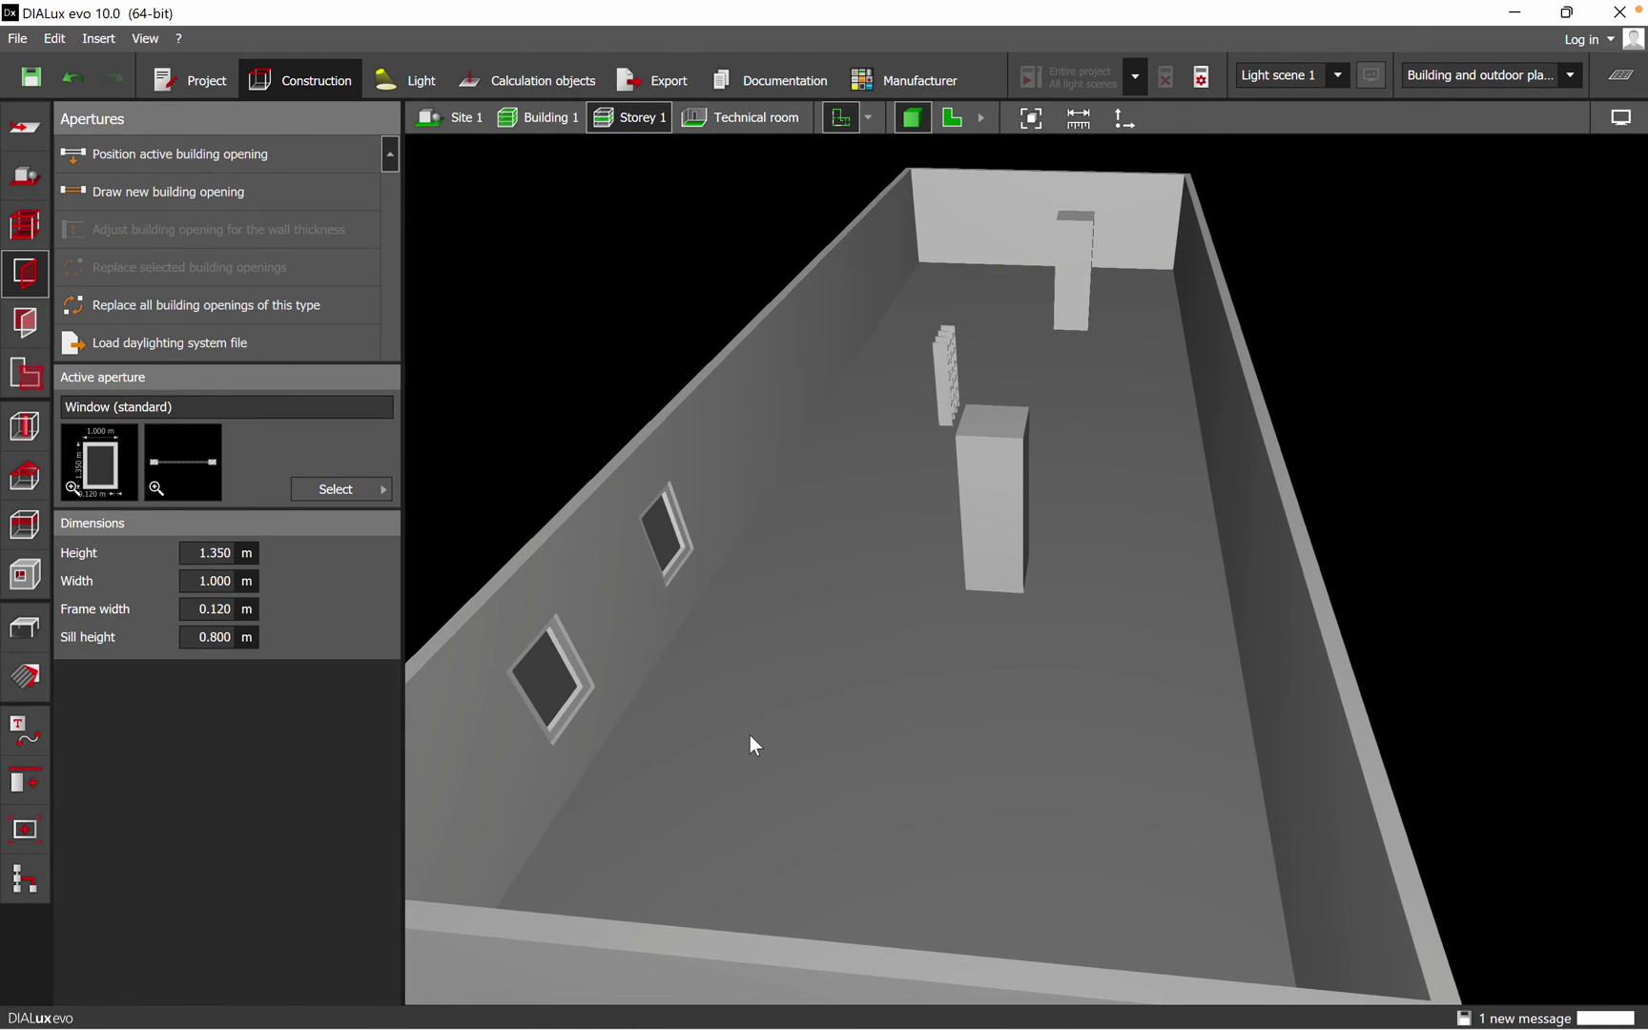
{"action": "scroll", "coordinate": [970, 480], "scroll_direction": "up", "scroll_amount": 1}
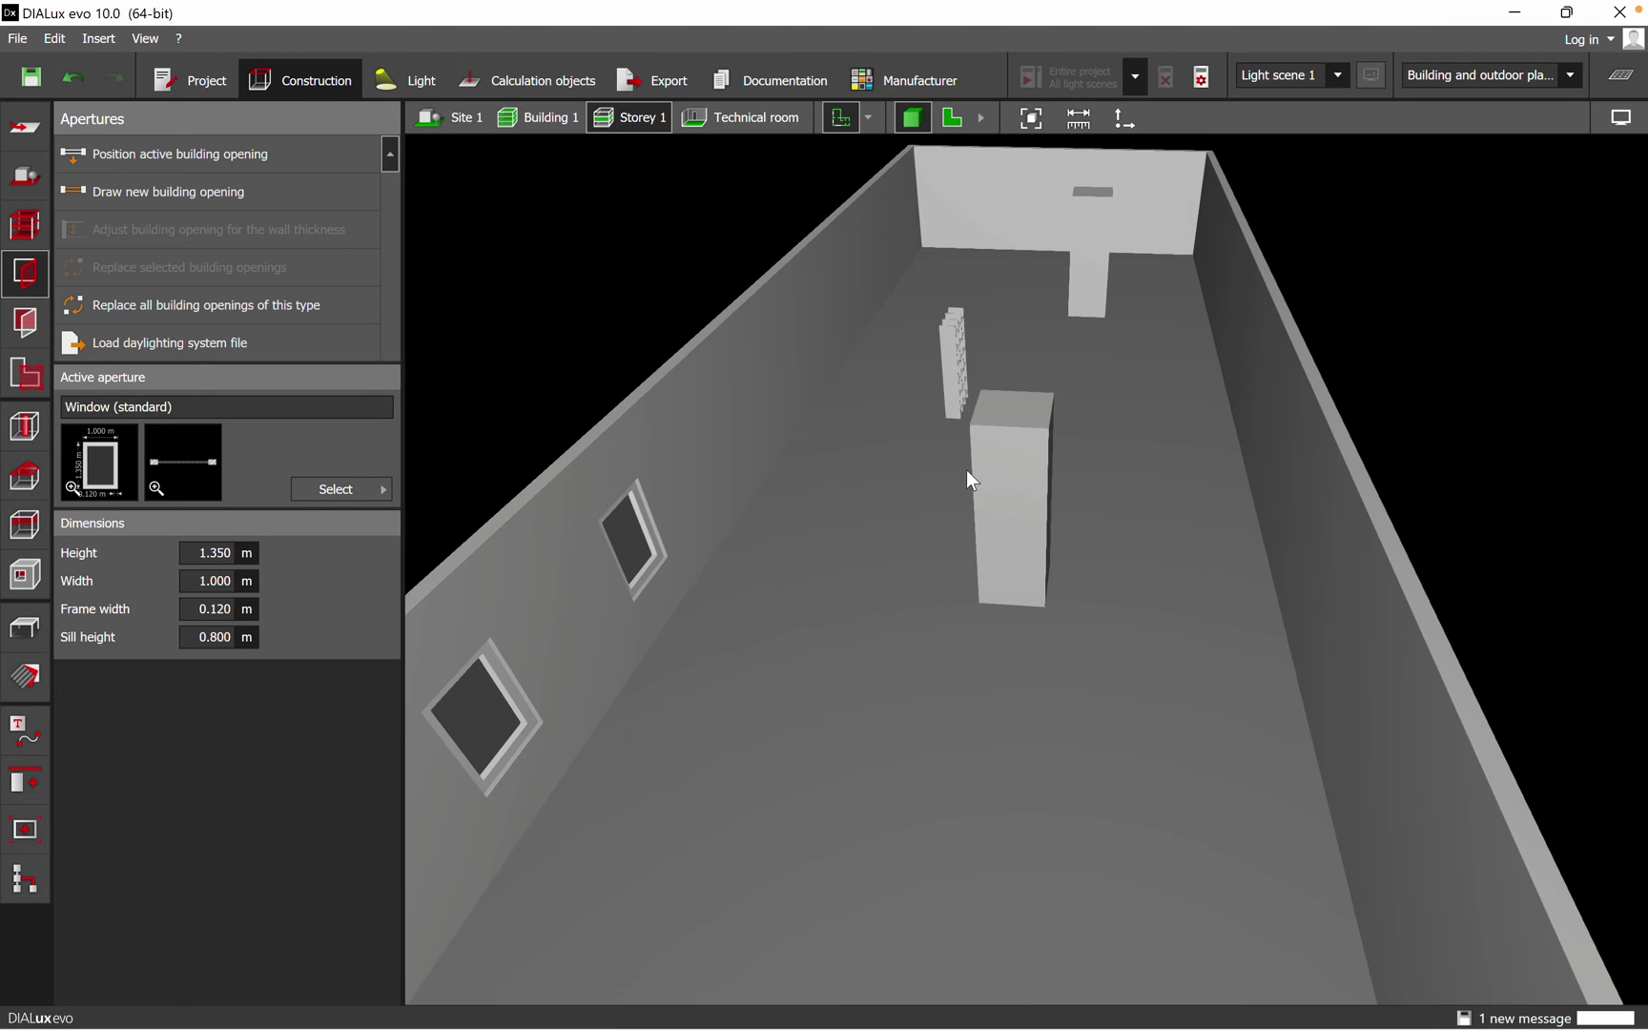
{"action": "left_click_drag", "start_coordinate": [934, 674], "coordinate": [1160, 791]}
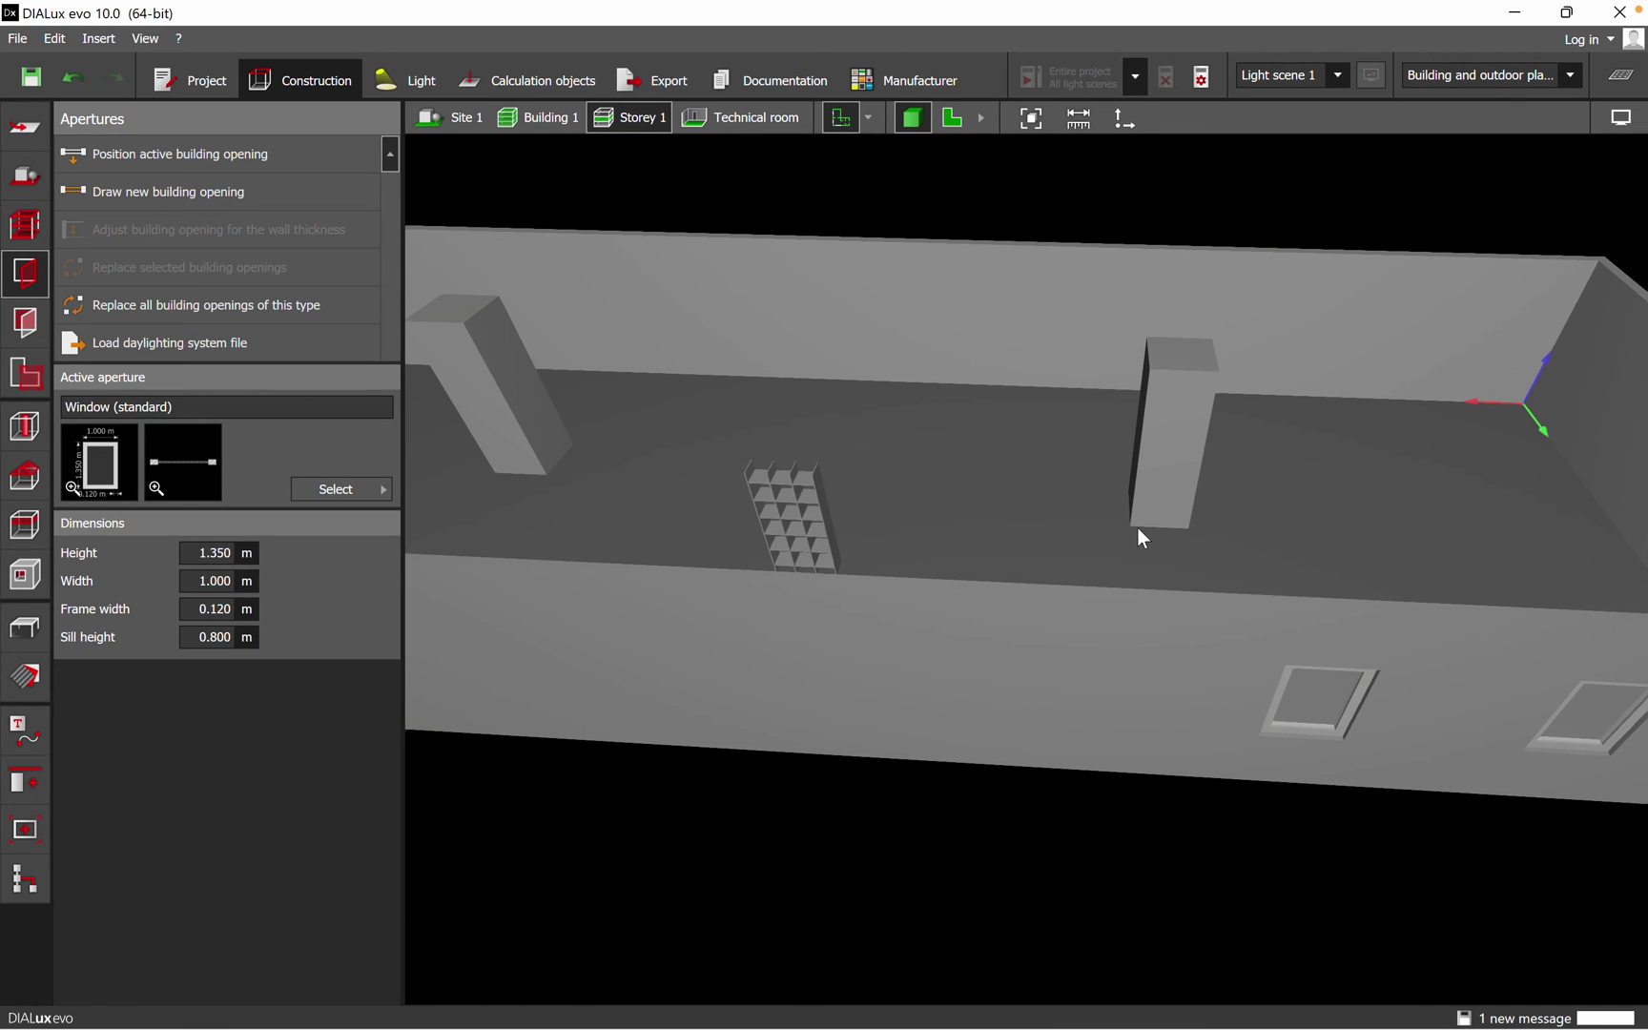
{"action": "scroll", "coordinate": [1140, 530], "scroll_direction": "down", "scroll_amount": 3}
{"action": "left_click_drag", "start_coordinate": [1270, 570], "coordinate": [625, 207]}
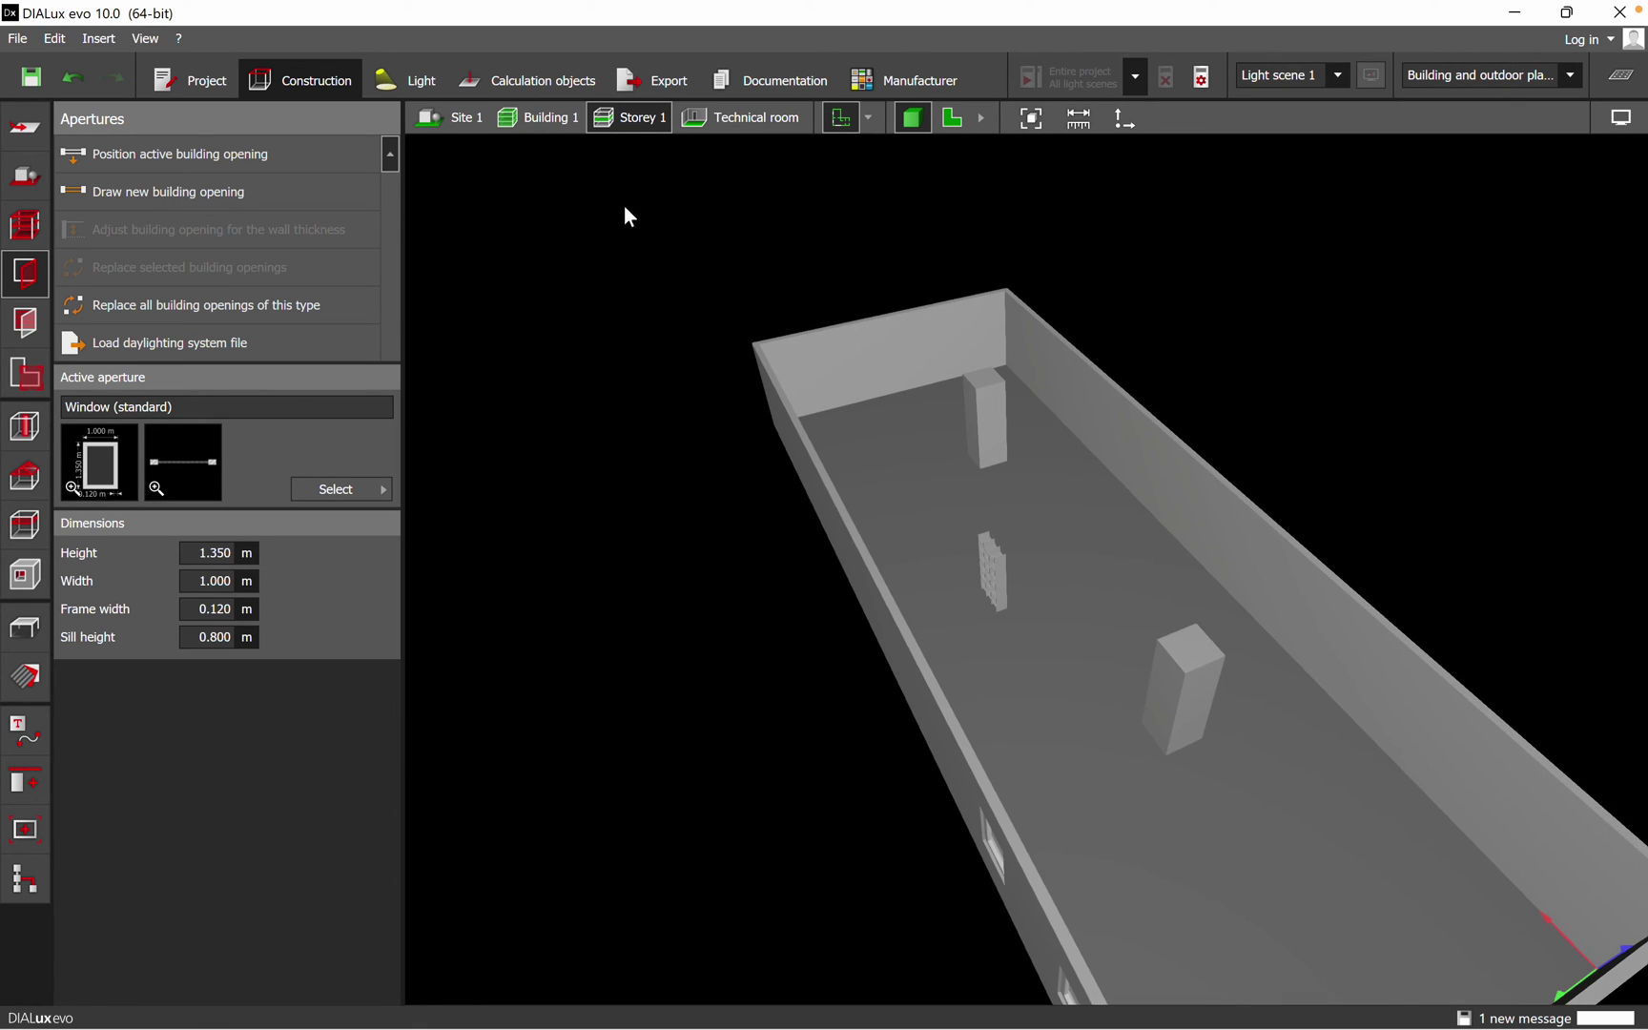
- In the Light stage, browse the active-luminaire list and manufacturer catalogs, keeping the Philips BCP155 LED100/NW S
{"action": "left_click", "coordinate": [417, 84]}
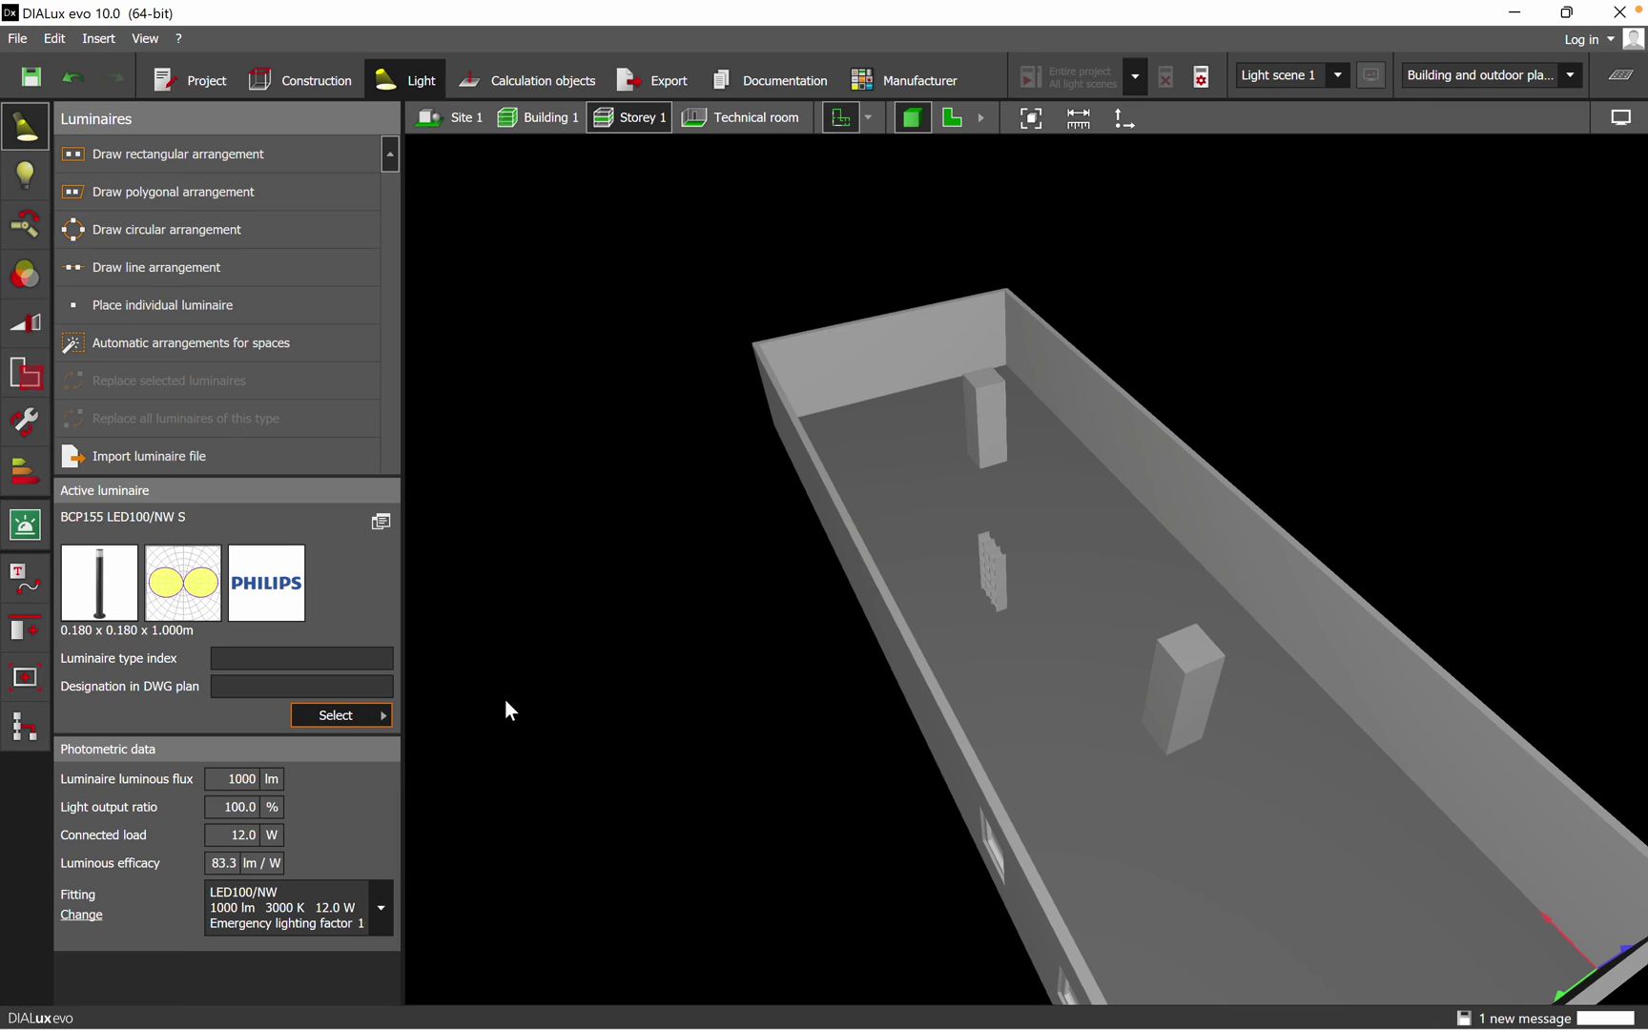
{"action": "left_click", "coordinate": [340, 724]}
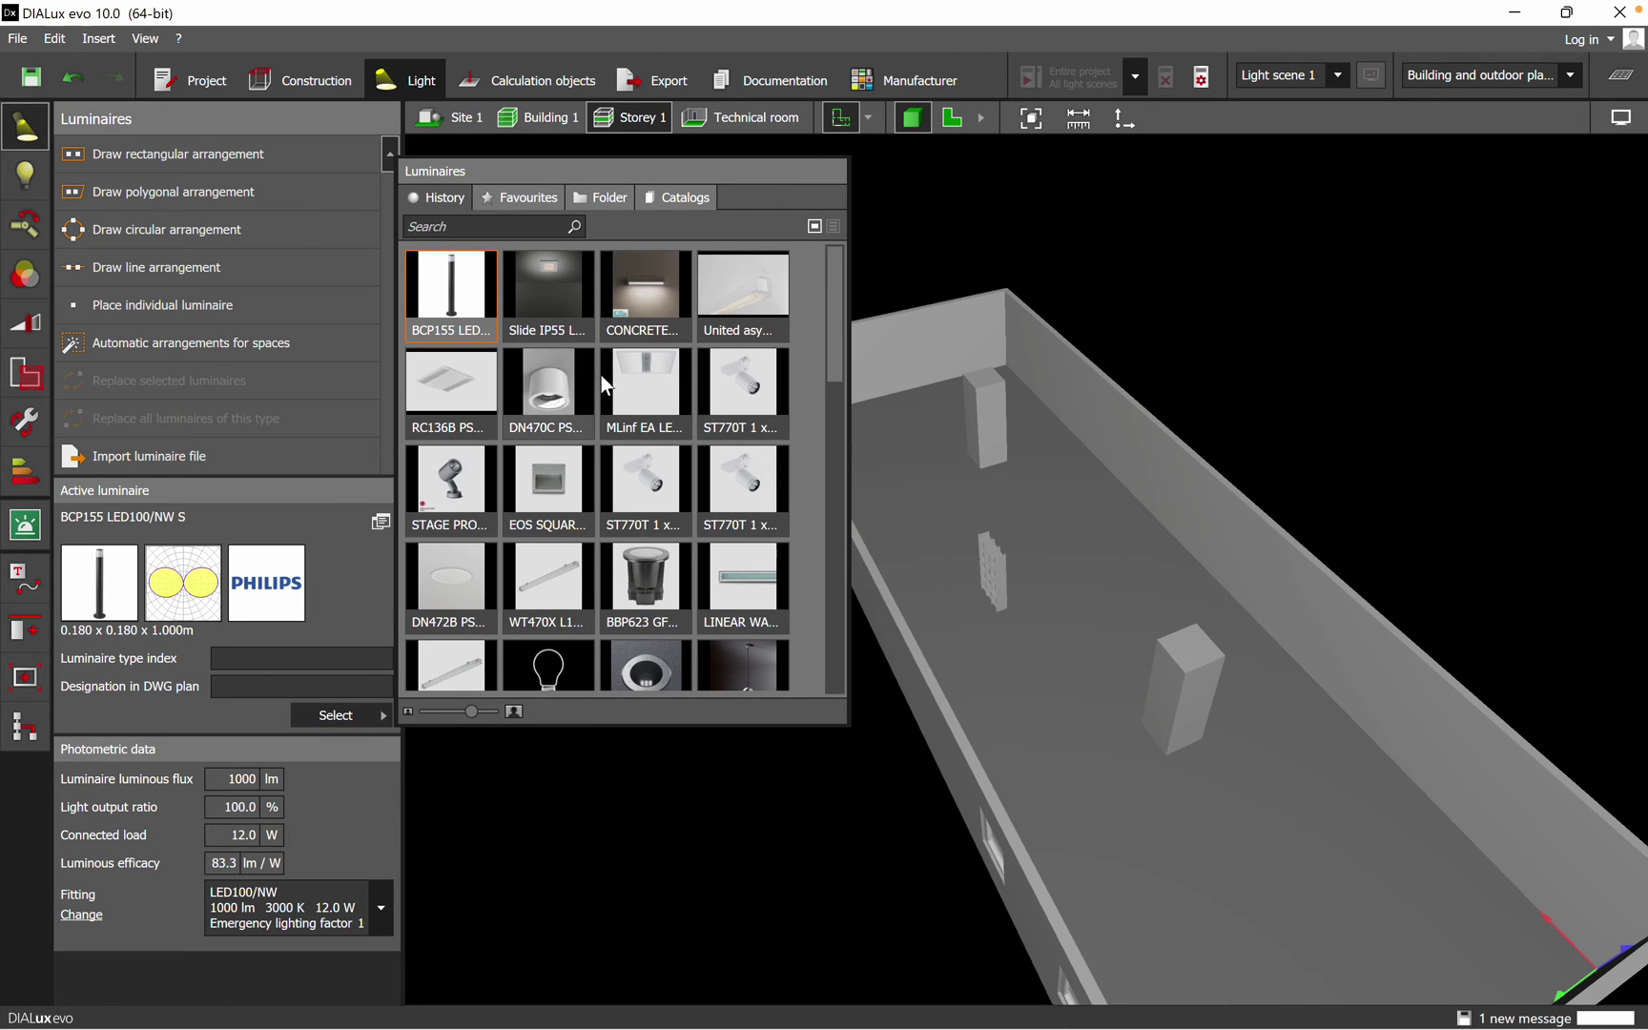
{"action": "scroll", "coordinate": [624, 401], "scroll_direction": "down", "scroll_amount": 3}
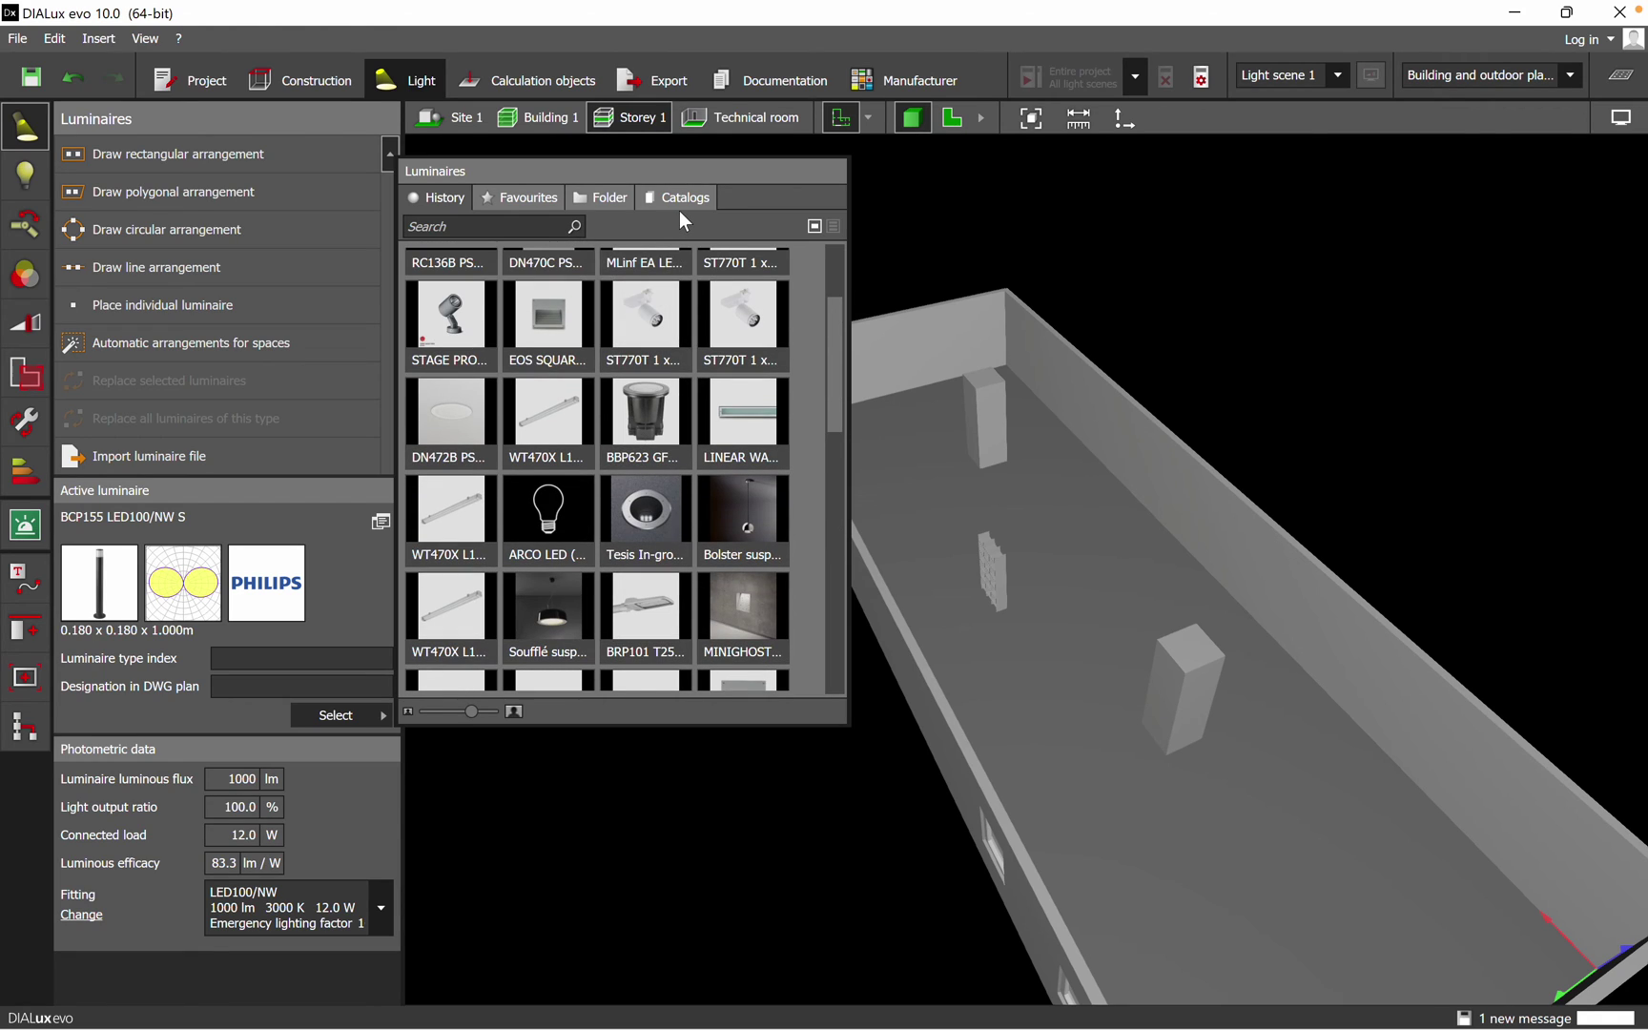
{"action": "left_click", "coordinate": [681, 203]}
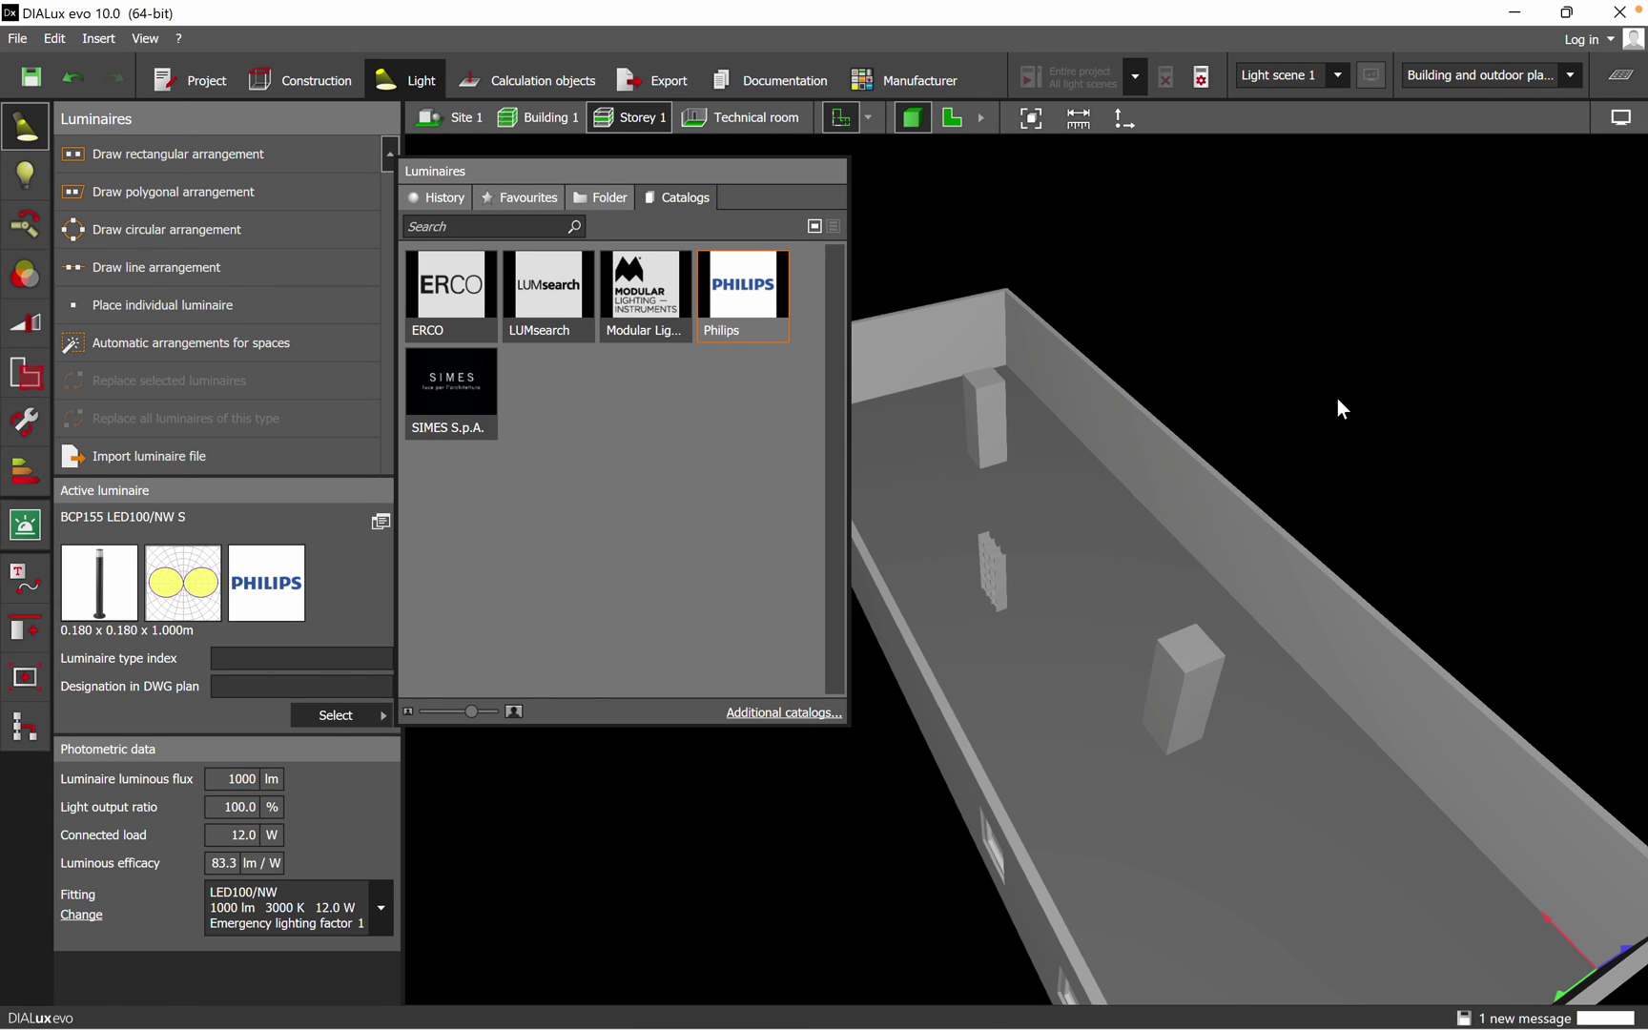
{"action": "left_click", "coordinate": [1279, 359]}
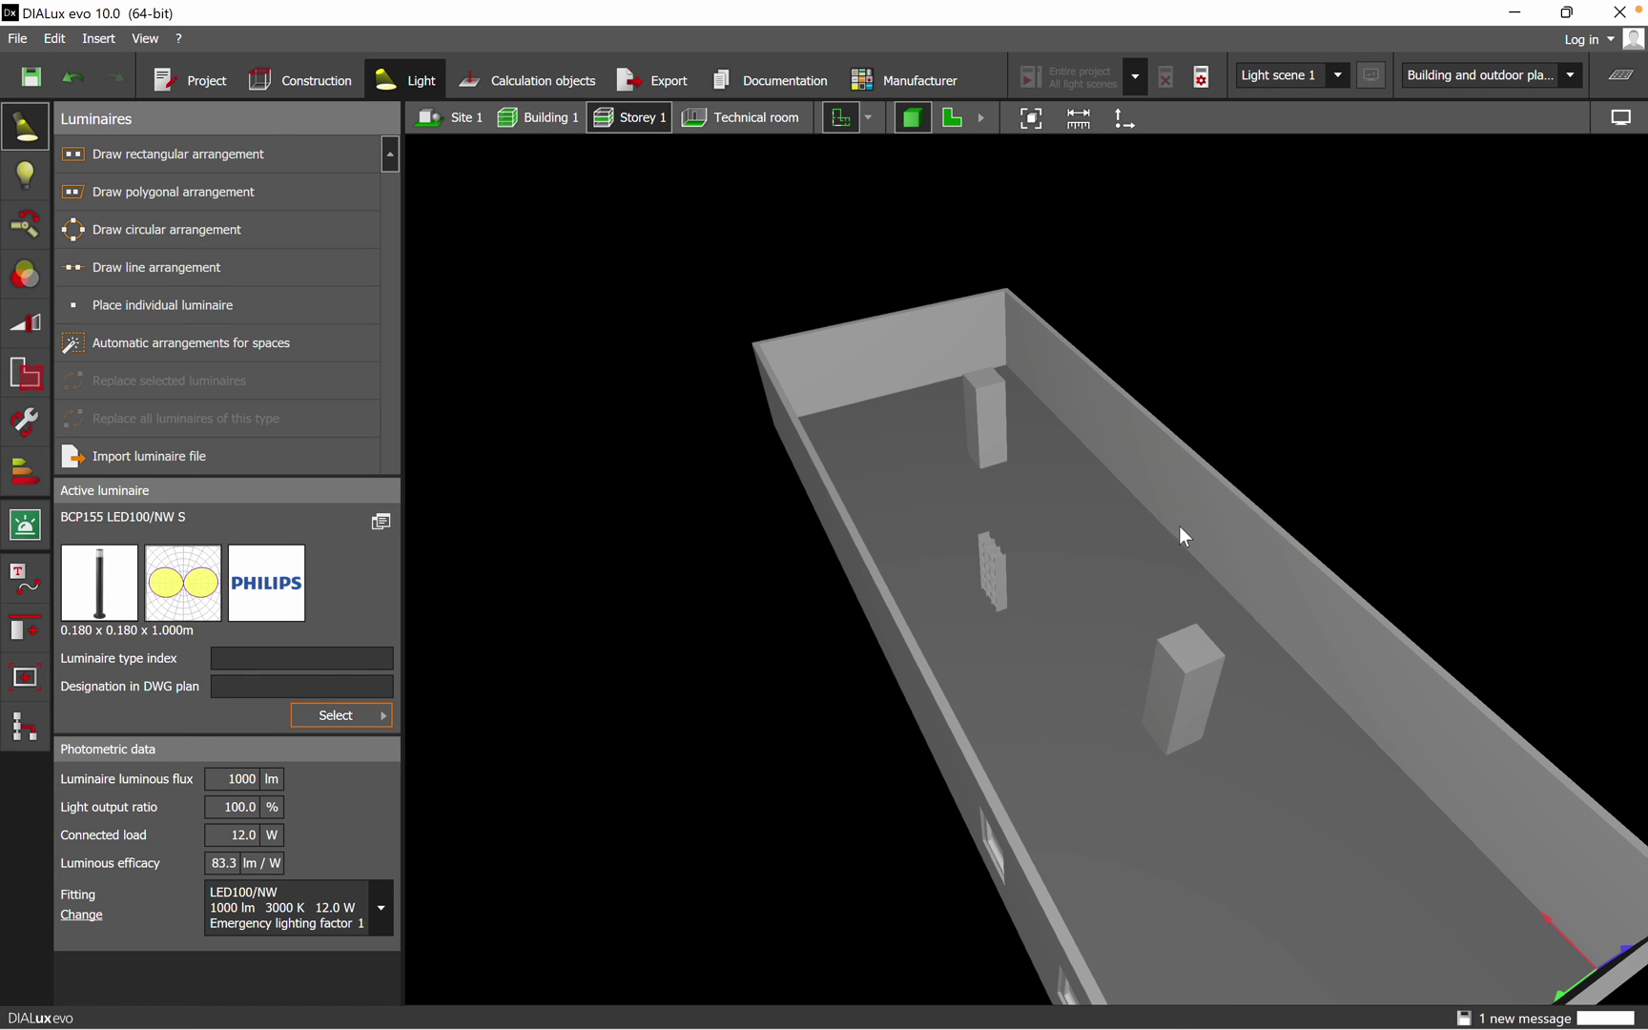
{"action": "right_click_drag", "start_coordinate": [1181, 537], "coordinate": [1232, 559]}
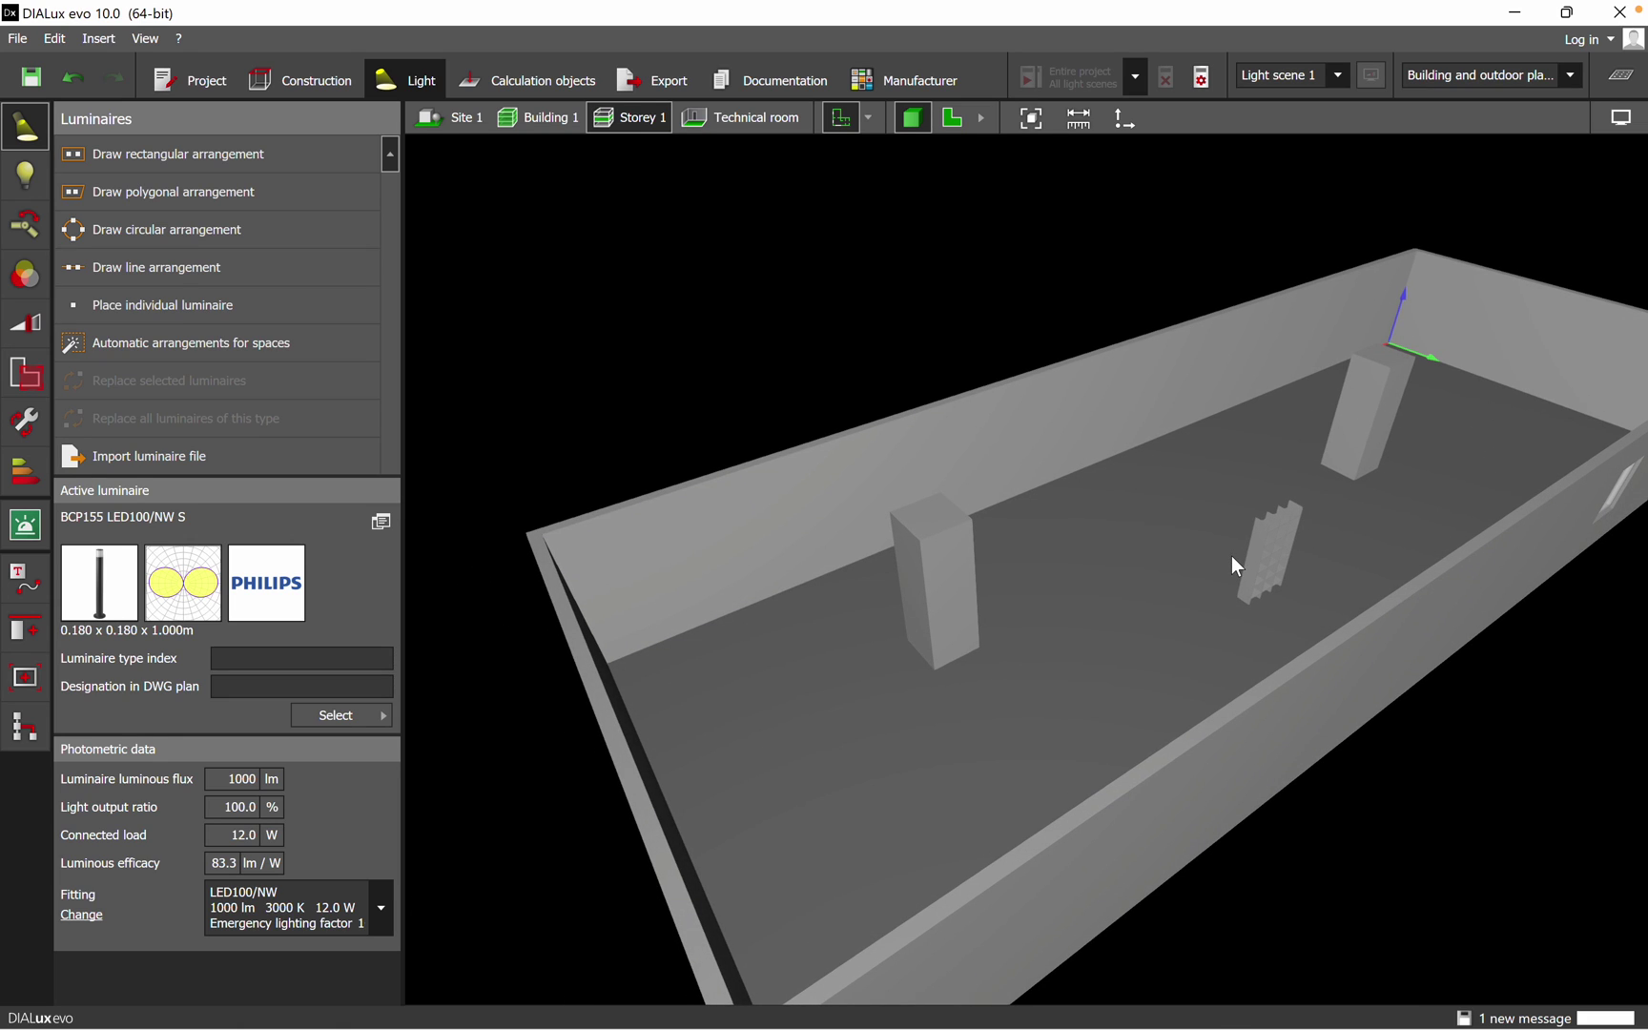
{"action": "right_click_drag", "start_coordinate": [678, 666], "coordinate": [818, 673]}
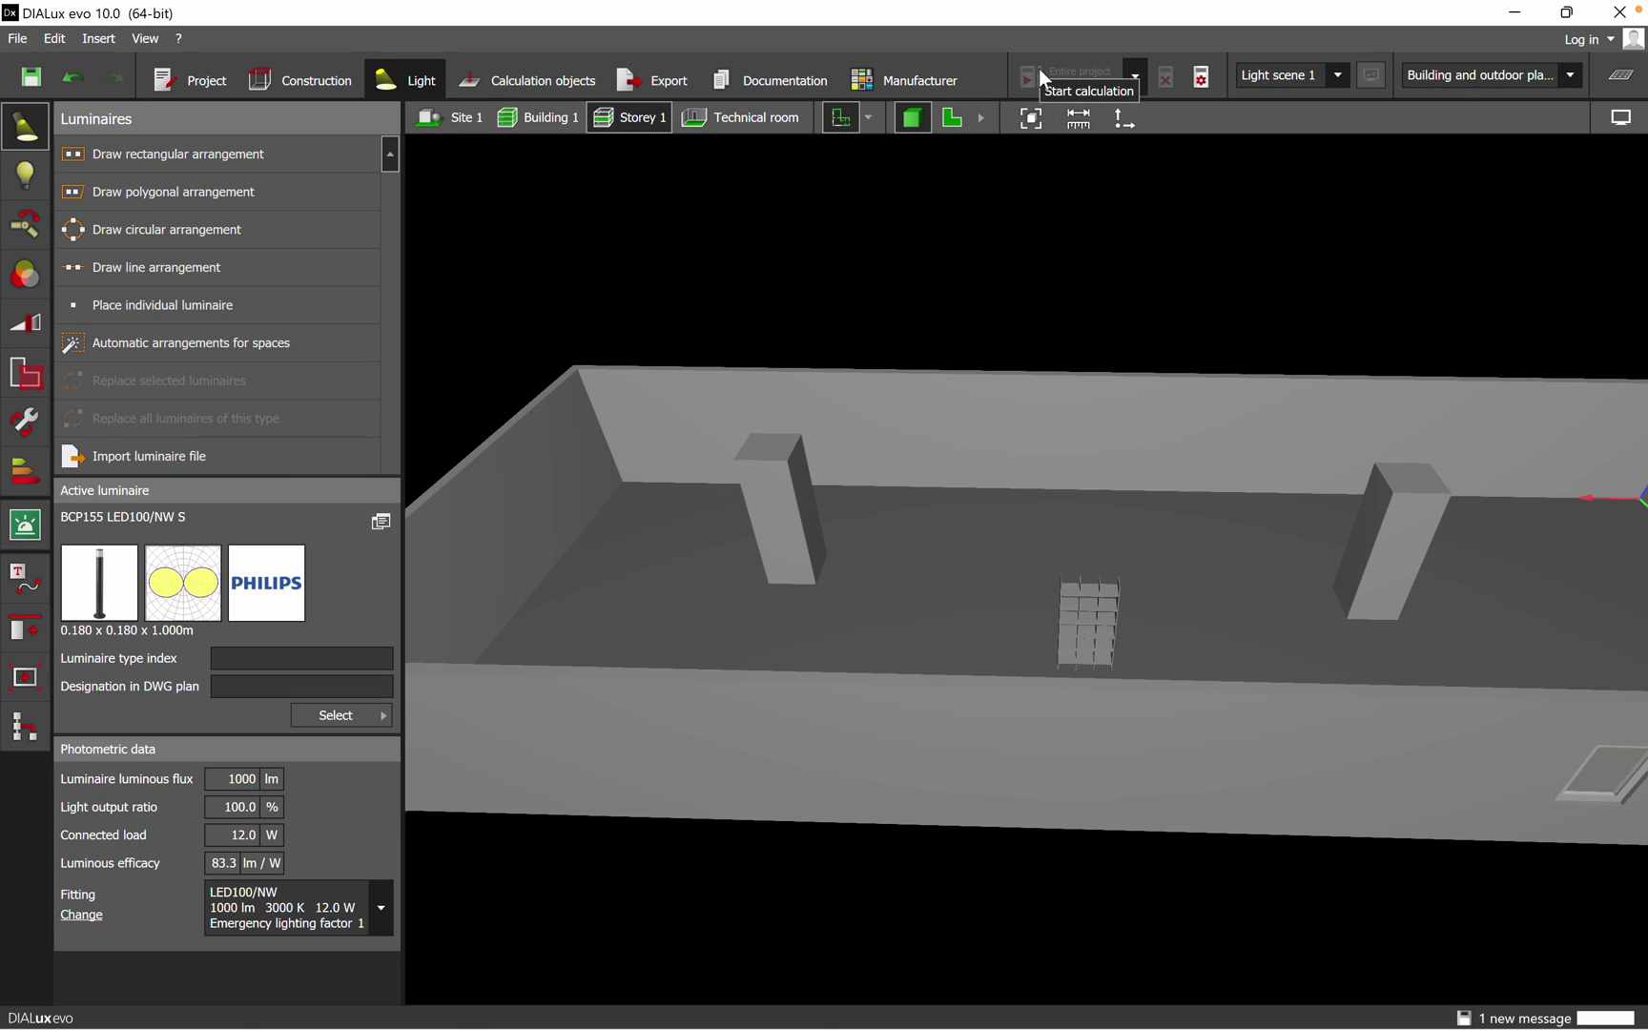
{"action": "right_click_drag", "start_coordinate": [1091, 378], "coordinate": [880, 376]}
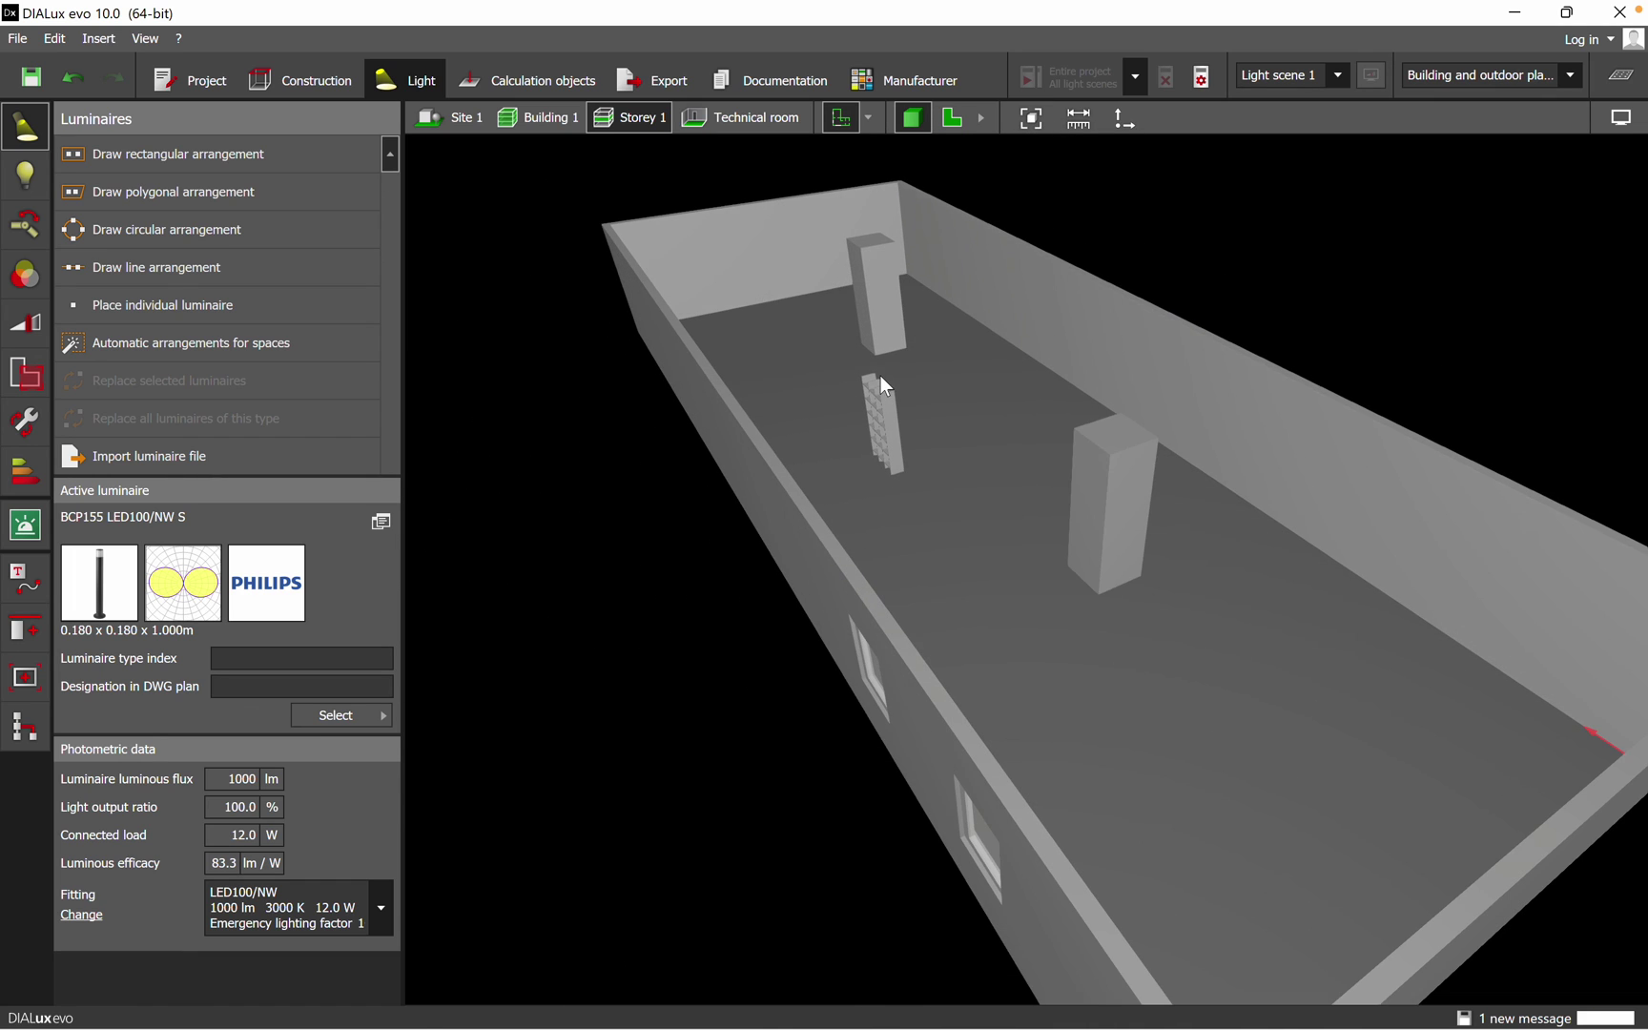